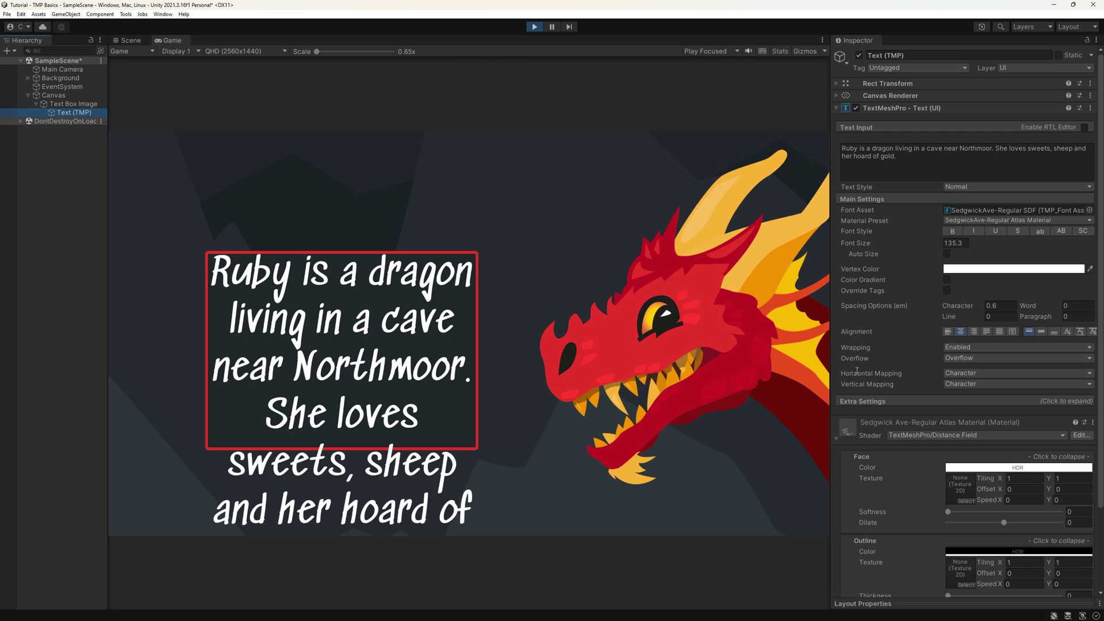
Step: Try Alegreya-Bold and SedgwickAve on the dialogue text, then toggle bold, italic, underline and uppercase
left_click(1089, 210)
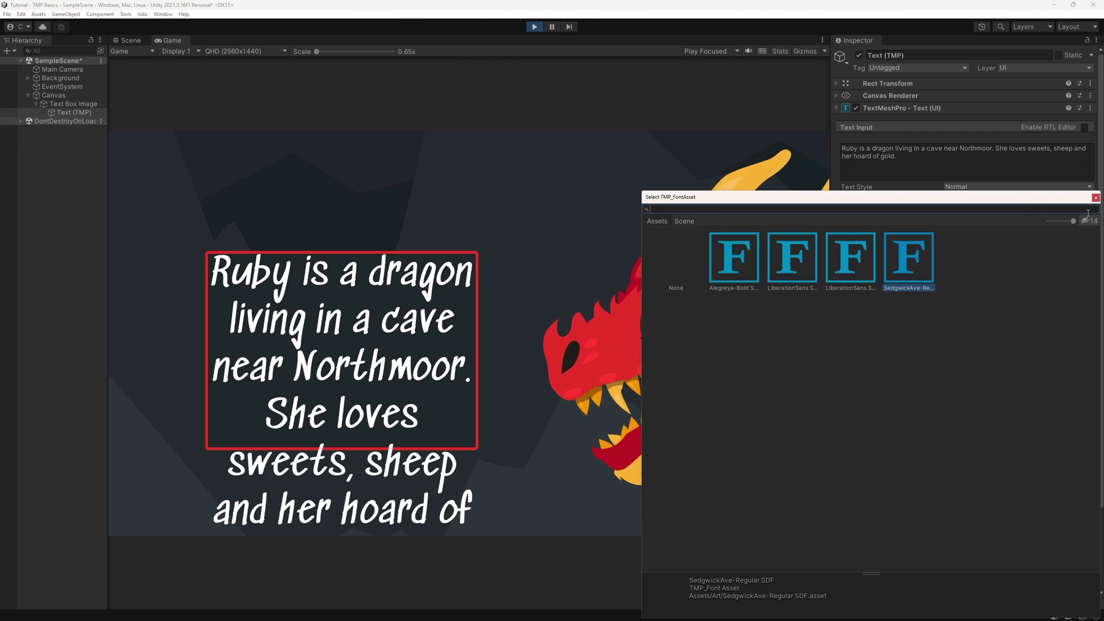
left_click(741, 263)
left_click(908, 257)
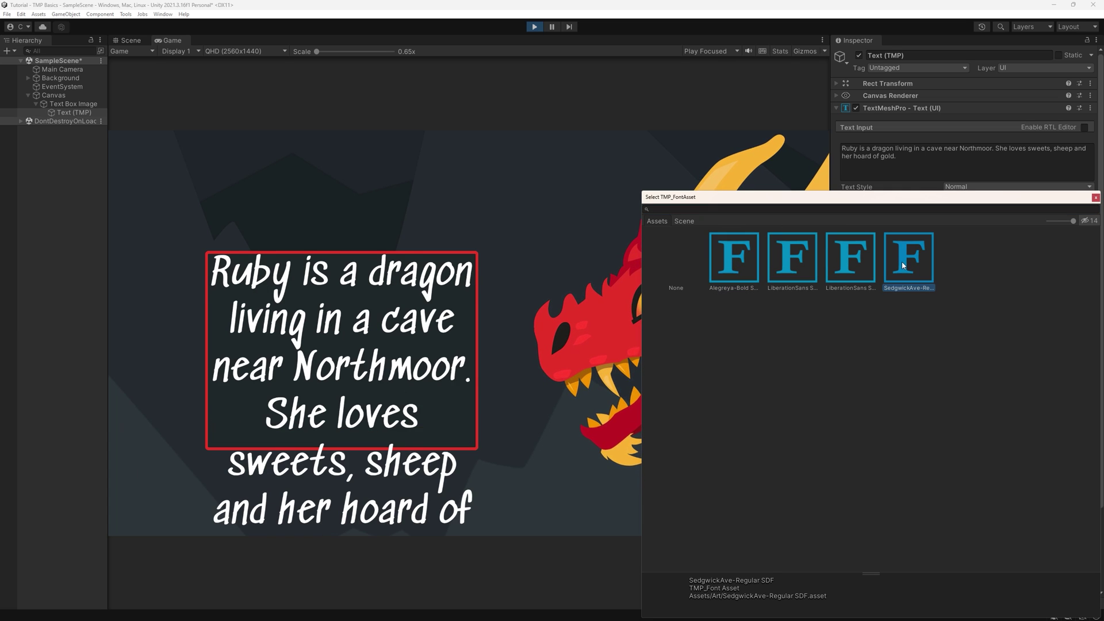
left_click(1096, 198)
left_click(955, 231)
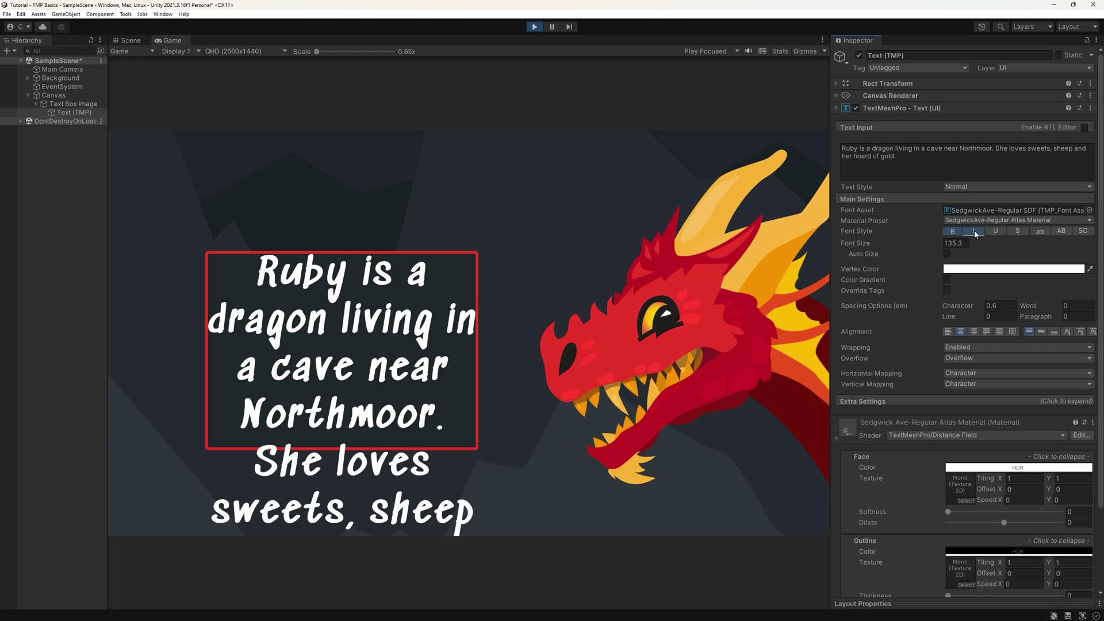
left_click(976, 232)
left_click(976, 233)
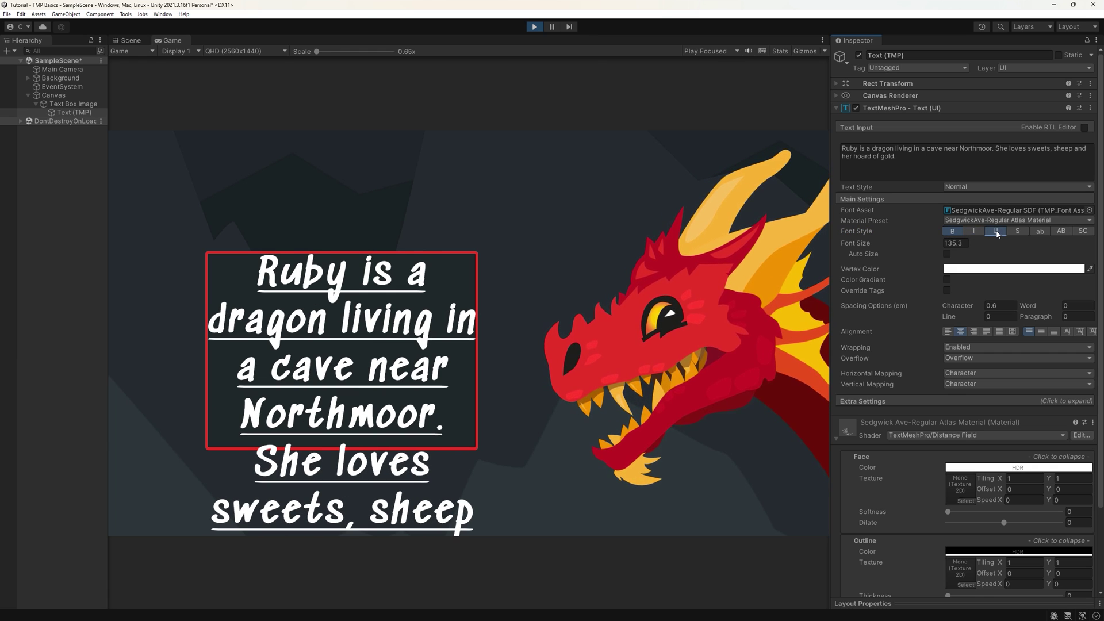
left_click(1061, 232)
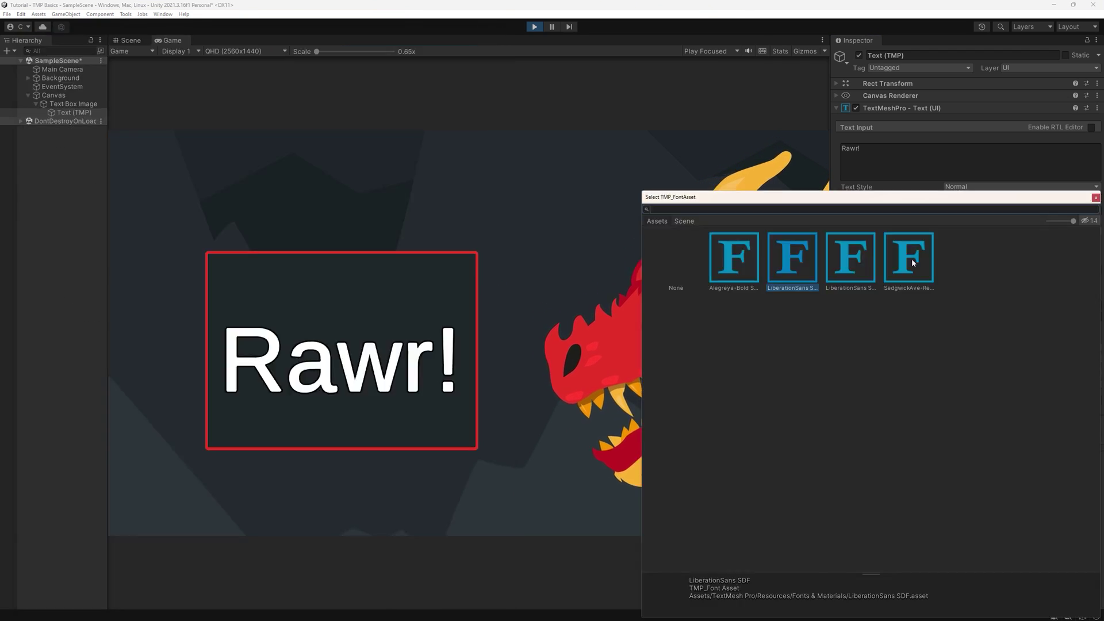
Step: Try Alegreya-Bold on the Rawr! text and settle on SedgwickAve-Regular
left_click(911, 258)
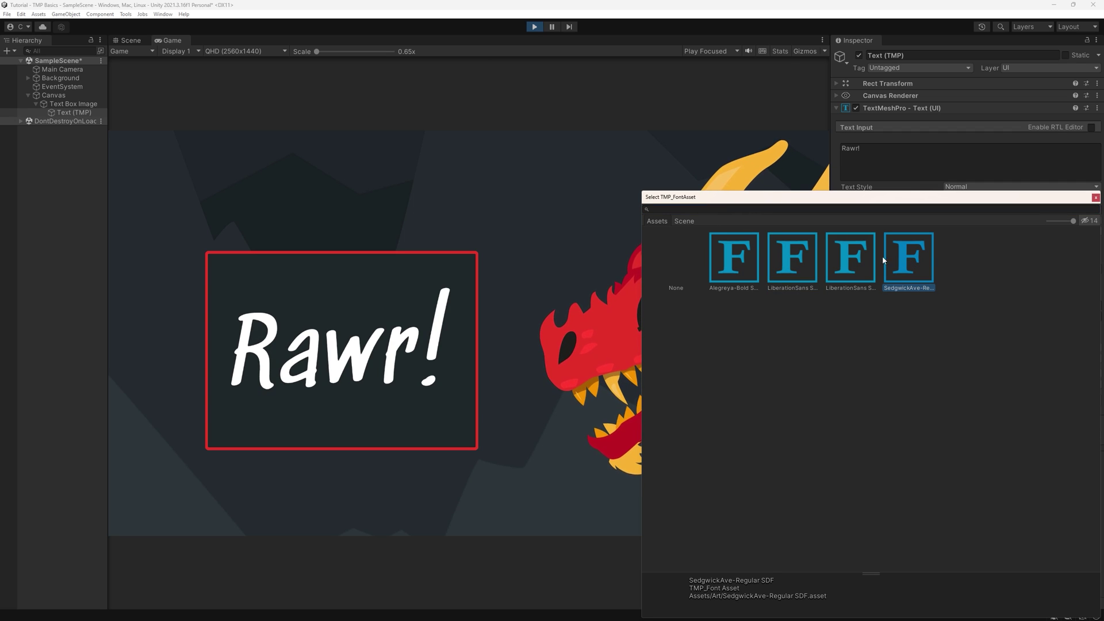
left_click(735, 262)
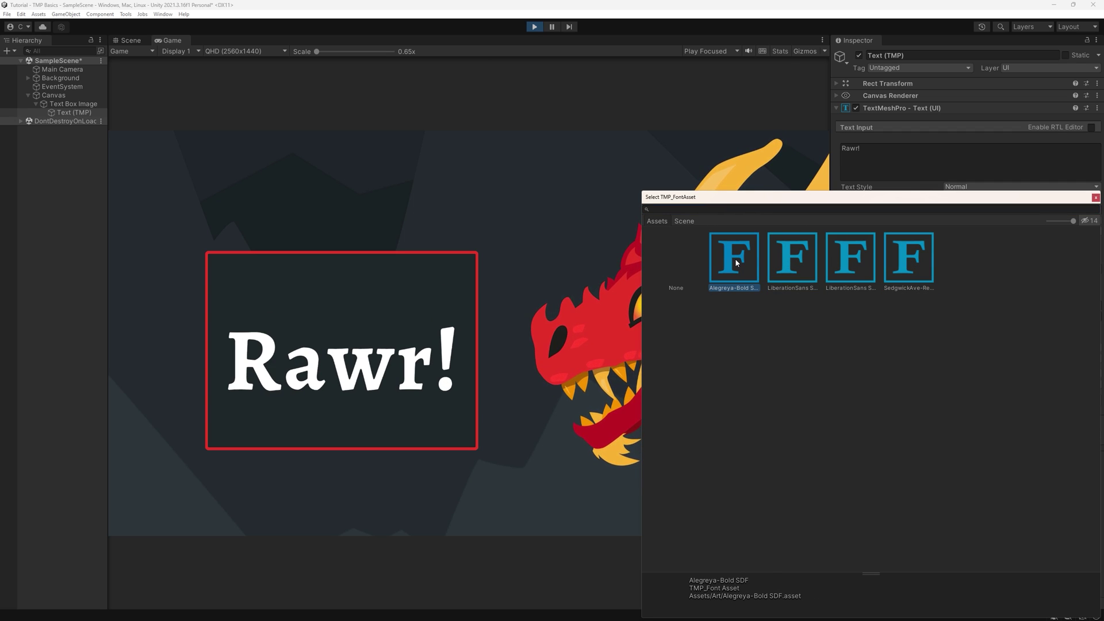
left_click(907, 258)
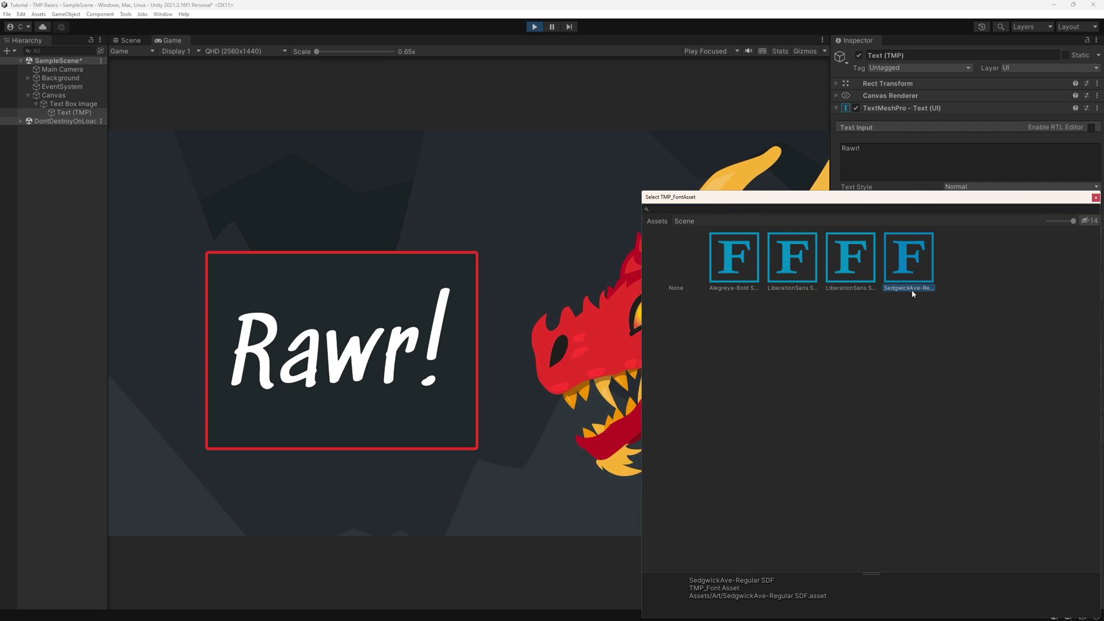
double_click(913, 260)
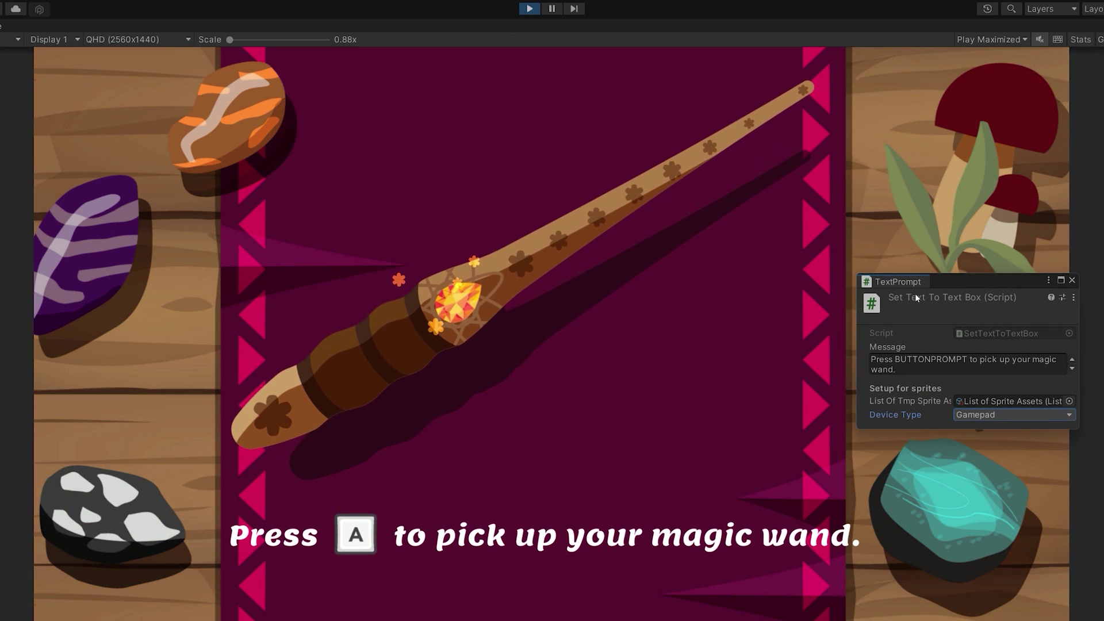
Step: Switch the prompt to Gamepad and apply the EffectGradient, then Pam Pam Patoom, headline styles
left_click(991, 414)
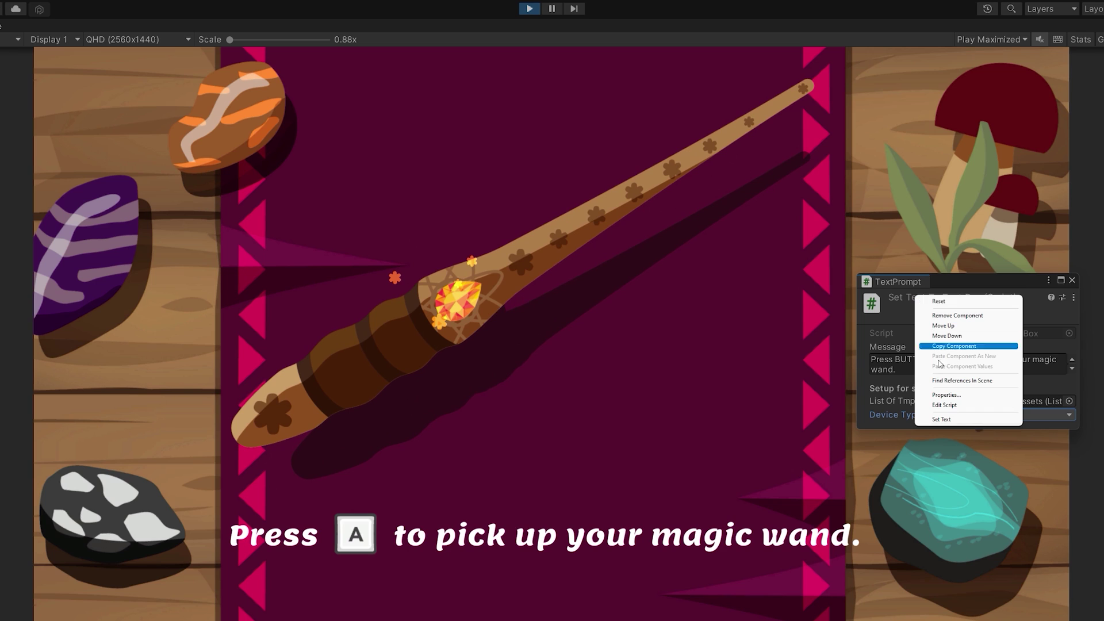
left_click(927, 420)
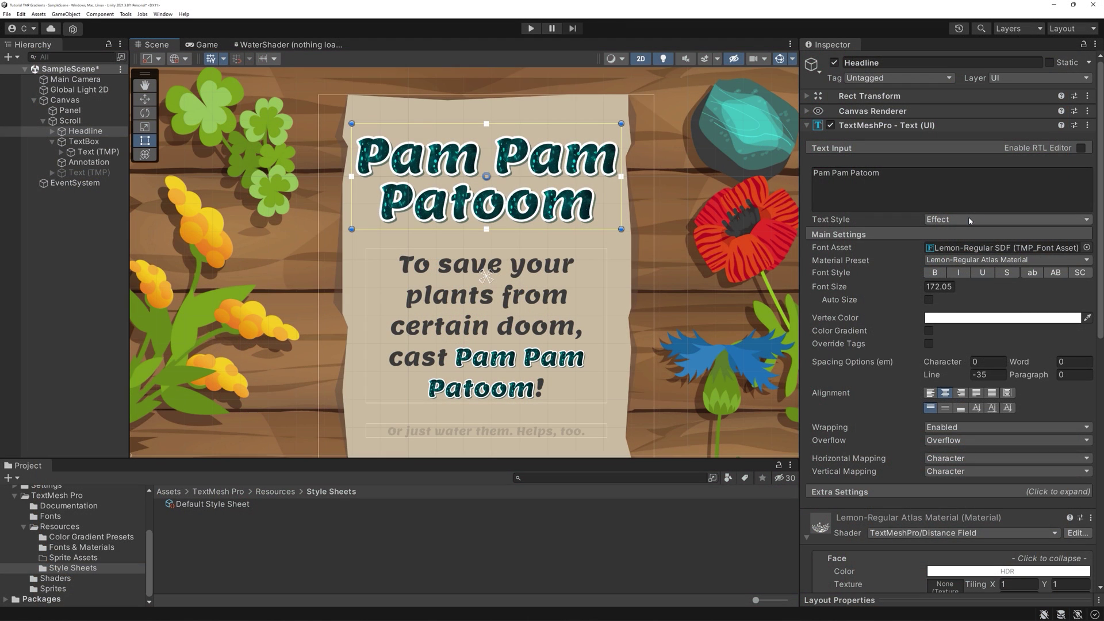
left_click(968, 219)
left_click(956, 250)
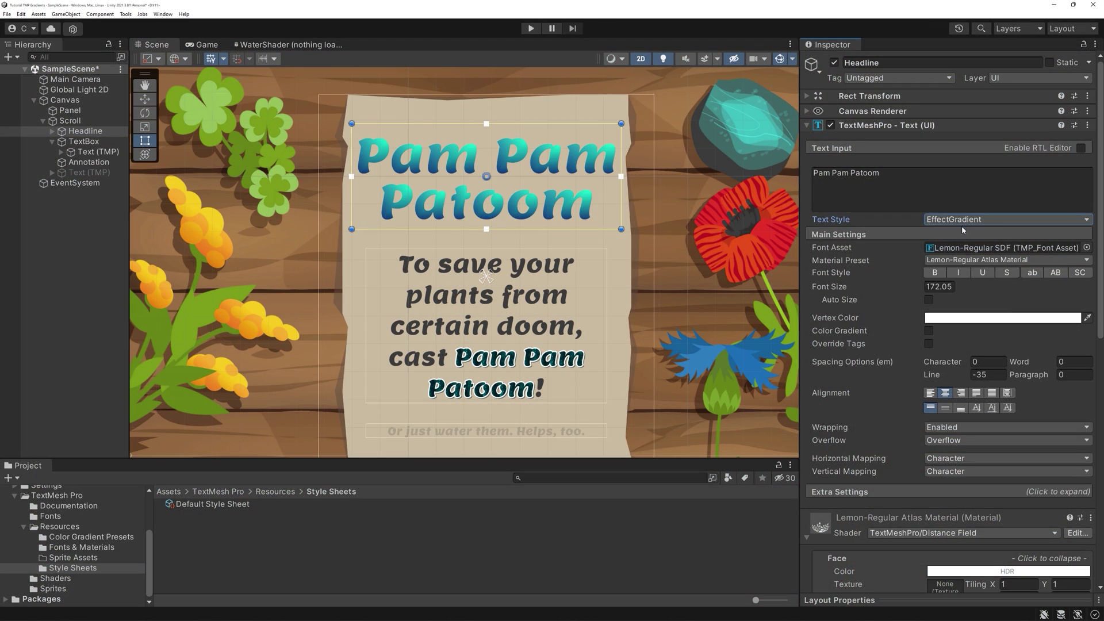
left_click(964, 220)
left_click(968, 260)
Step: Reopen the text style list and show the Wheat flour and Water ingredient cards
left_click(968, 219)
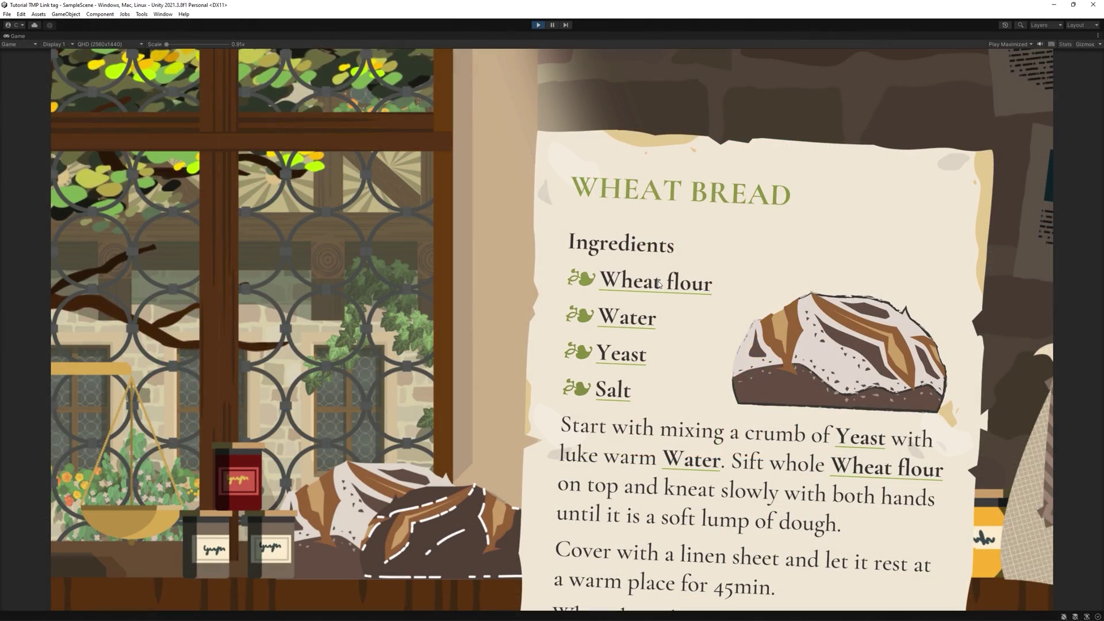
left_click(658, 283)
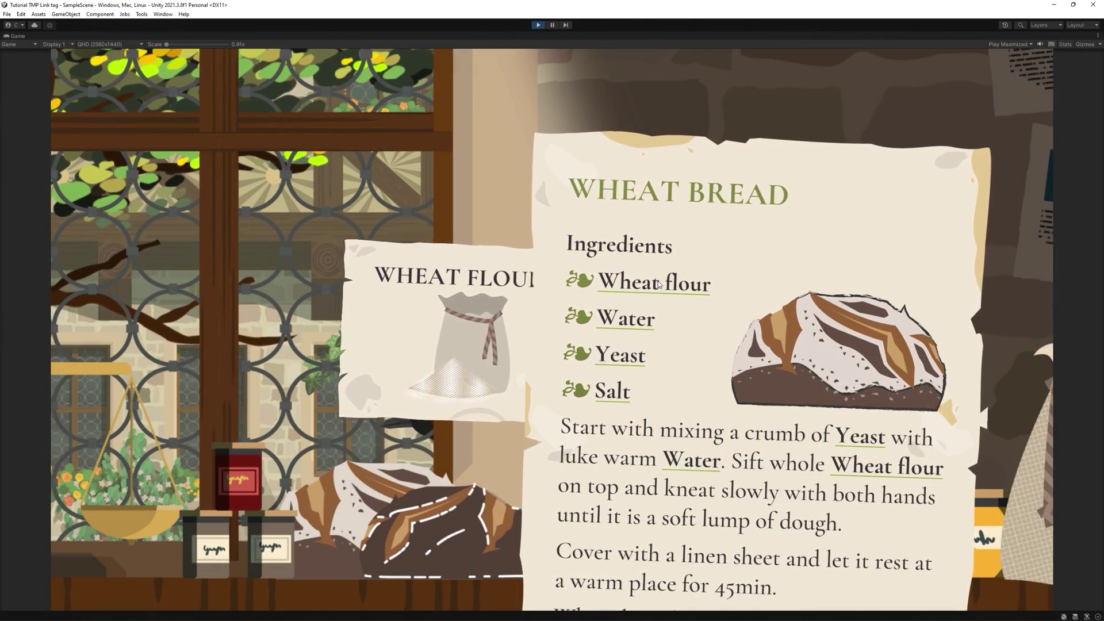
left_click(644, 325)
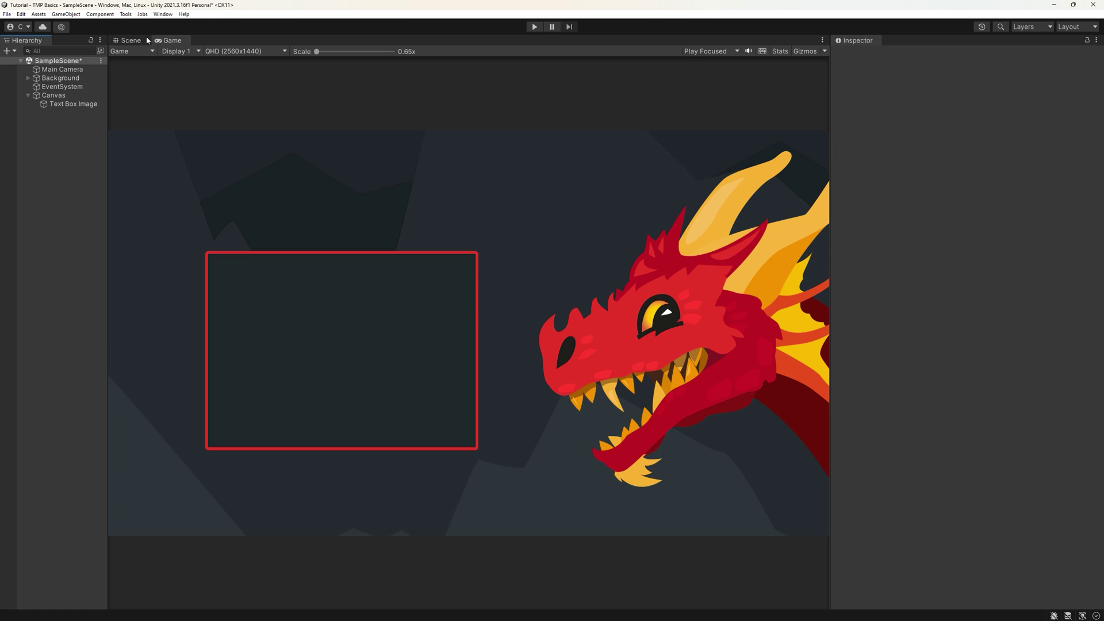
Step: Add a UI Text - TextMeshPro object under Text Box Image
right_click(64, 108)
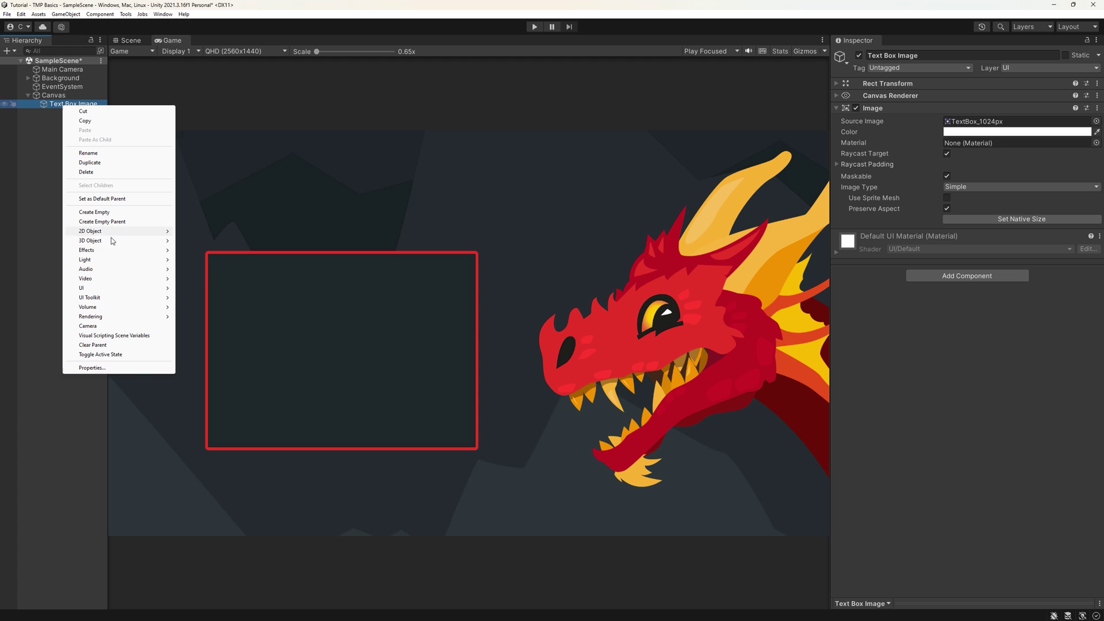
mouse_move(113, 288)
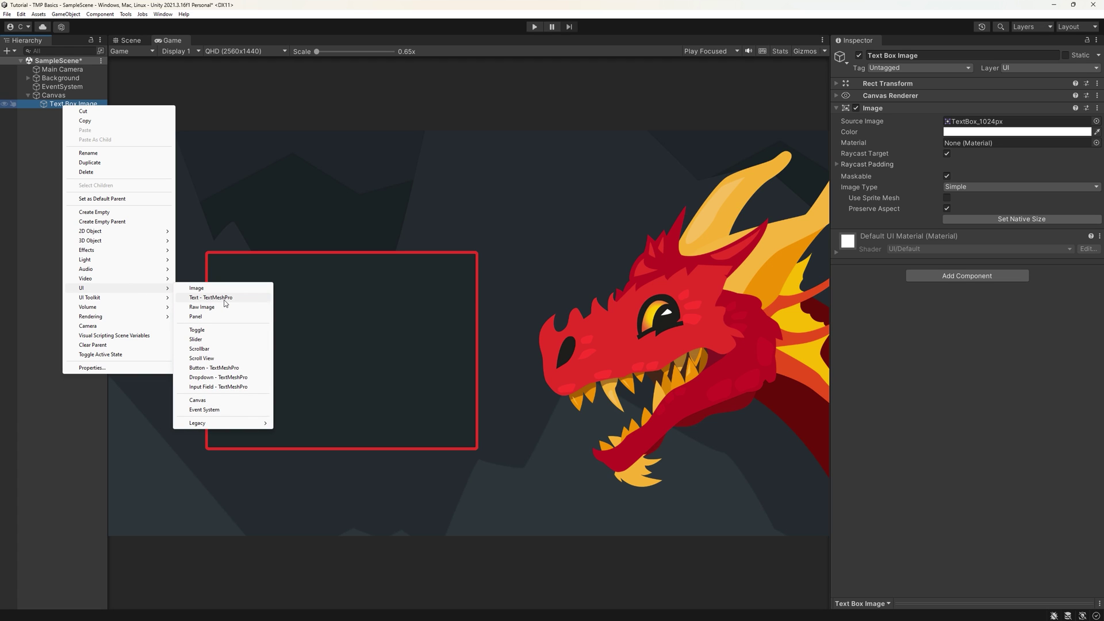
left_click(224, 299)
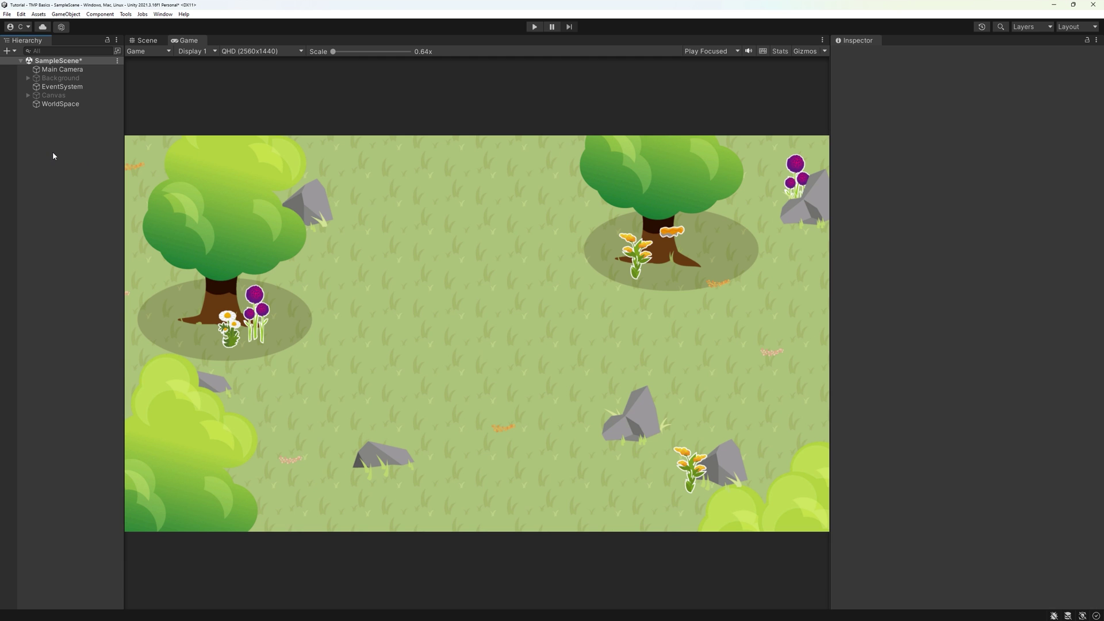
Step: Add a 3D Text (TMP) object with its default name and scale it to 0.06
right_click(57, 158)
mouse_move(81, 278)
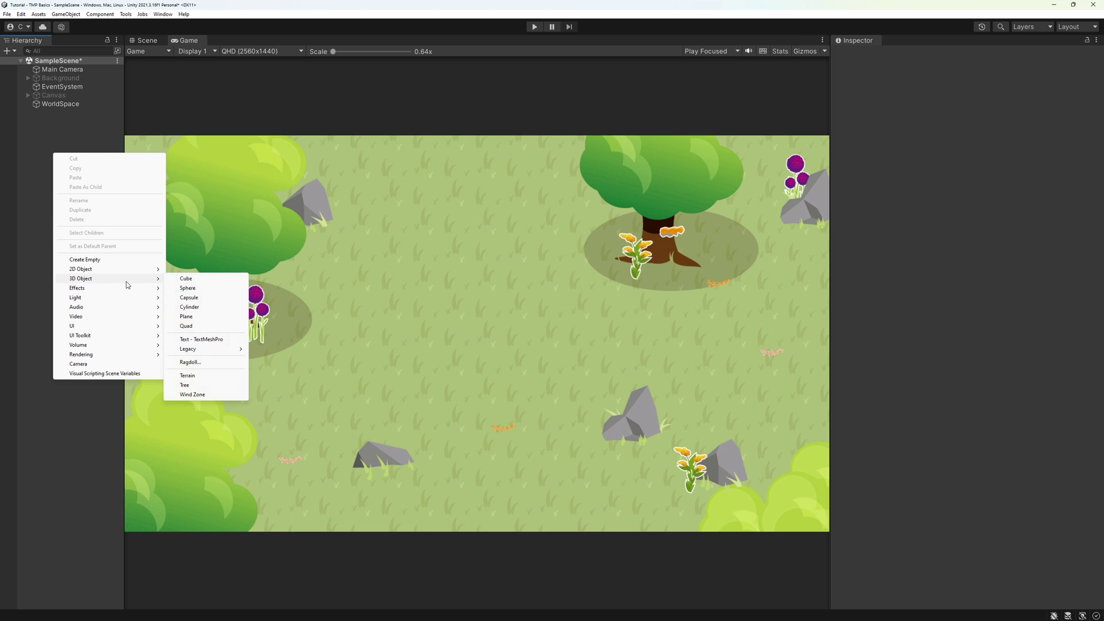
left_click(202, 339)
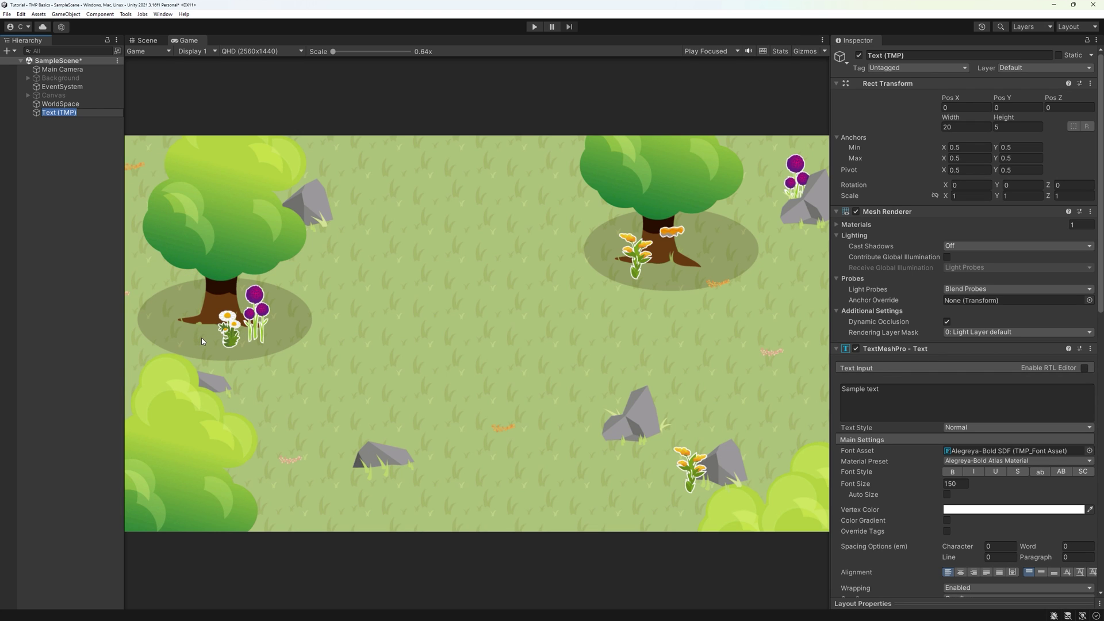
key("Return")
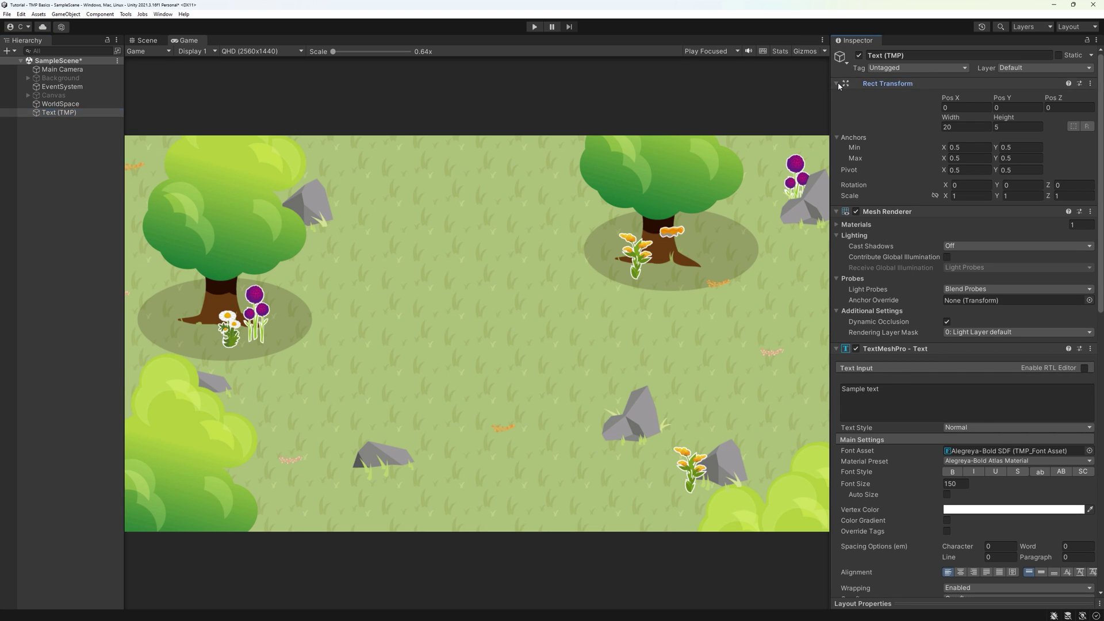
left_click(887, 83)
scroll(901, 313, "down", 2)
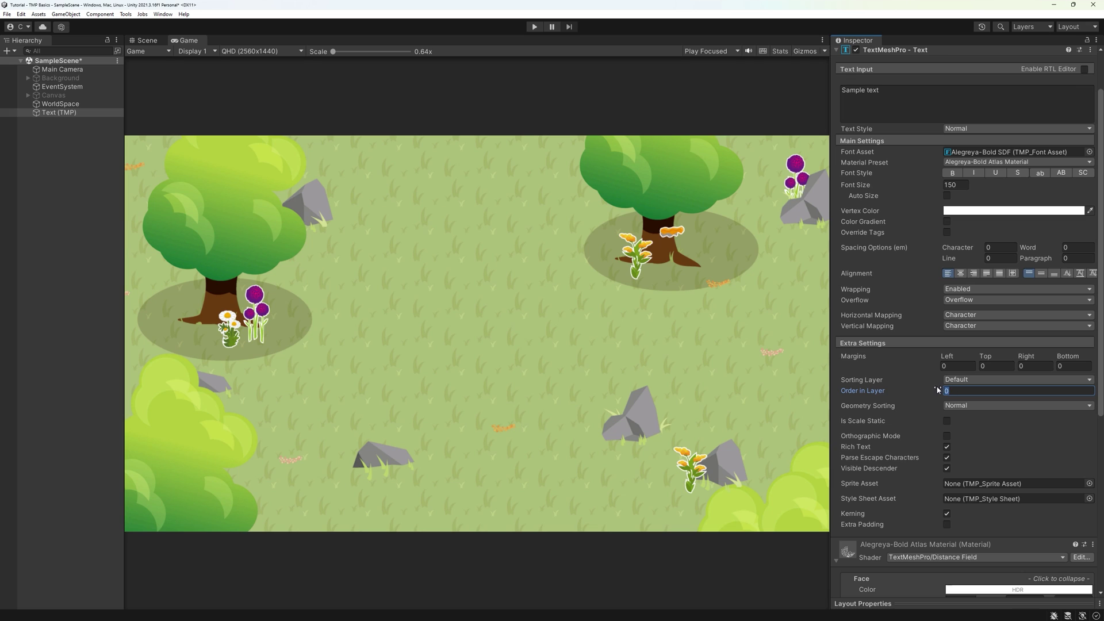
type("50")
scroll(921, 398, "up", 2)
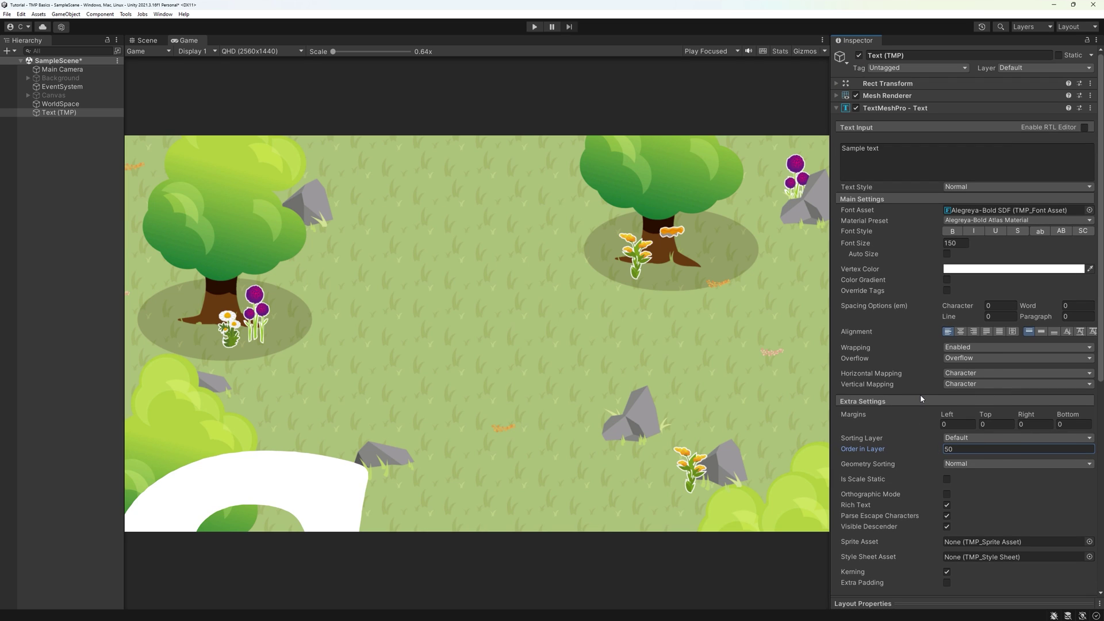
left_click(871, 84)
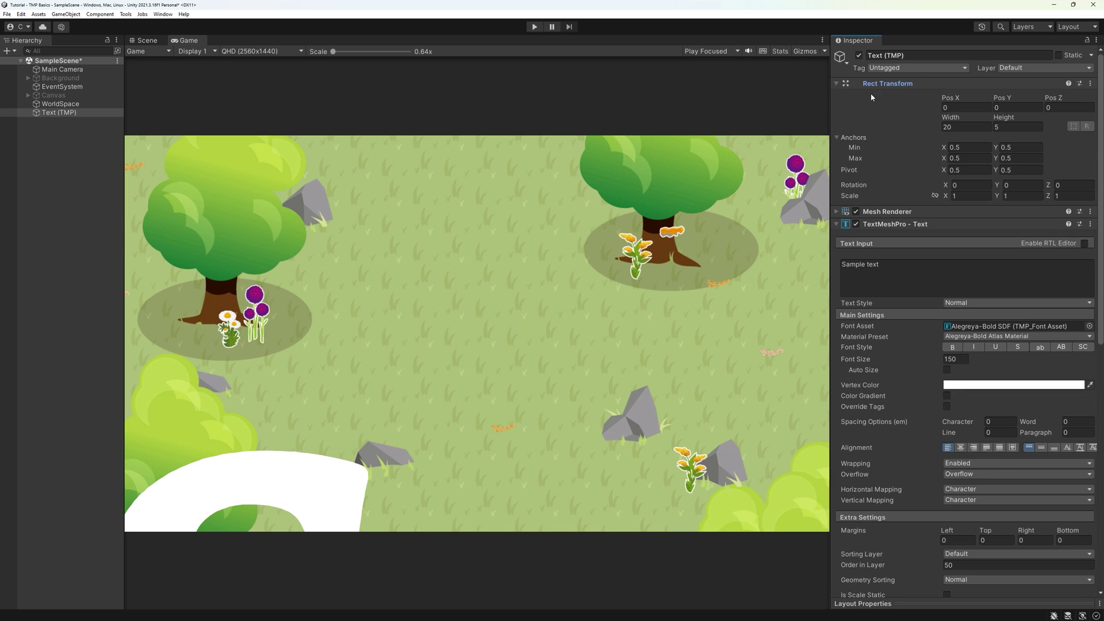
left_click_drag(949, 200, 931, 201)
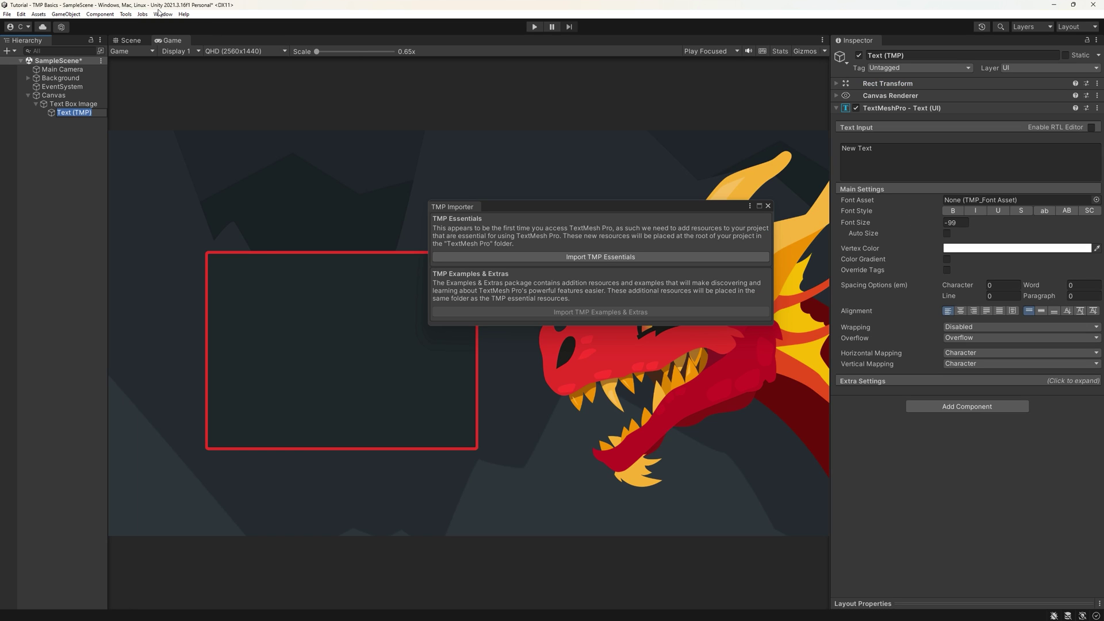
Step: Show the TextMeshPro package details from the Unity Registry list in Package Manager
left_click(159, 16)
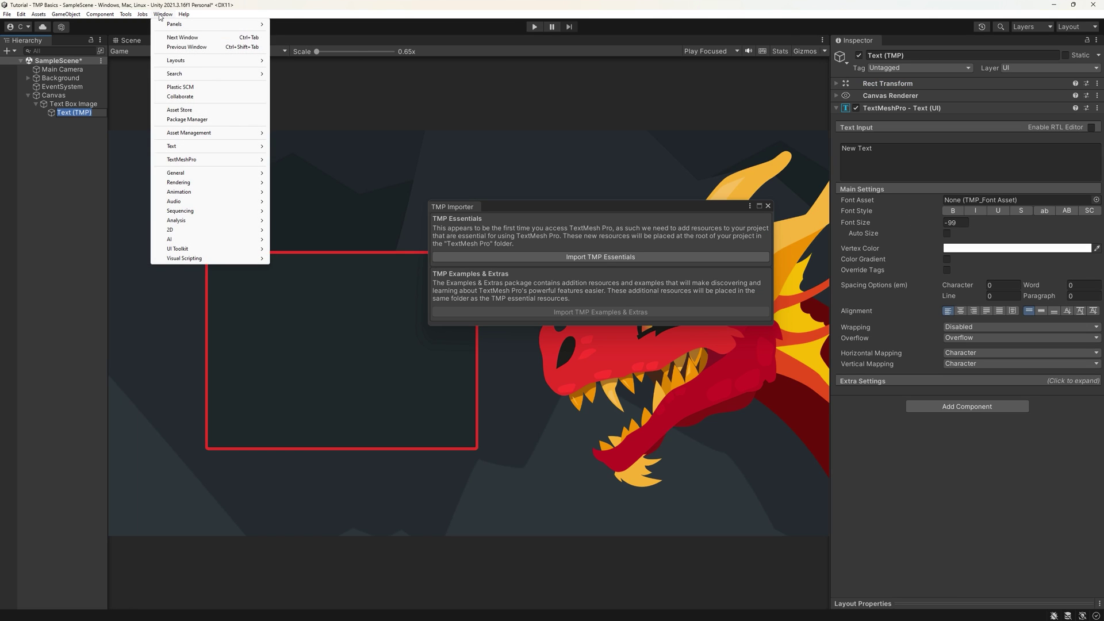
left_click(195, 120)
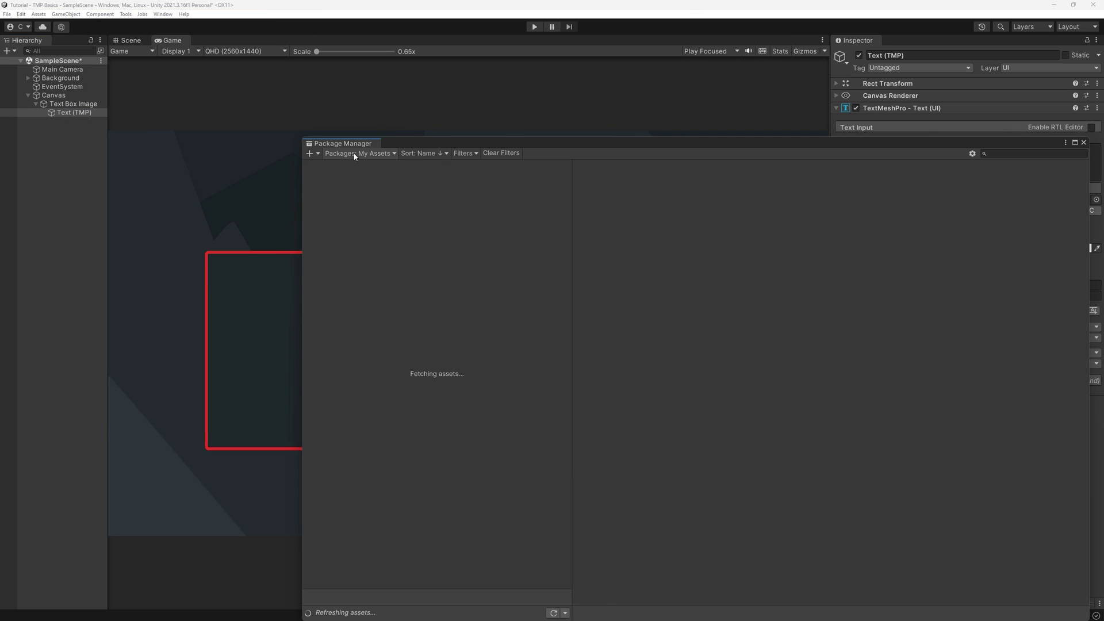
left_click(355, 154)
left_click(356, 166)
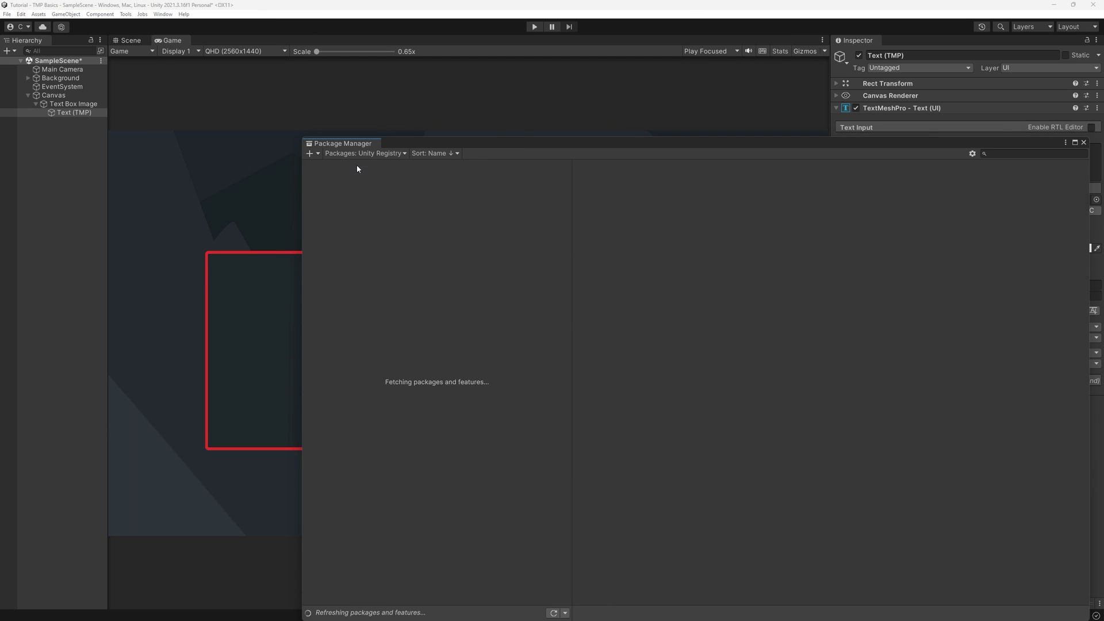
scroll(415, 444, "down", 5)
scroll(409, 447, "down", 5)
scroll(409, 446, "down", 5)
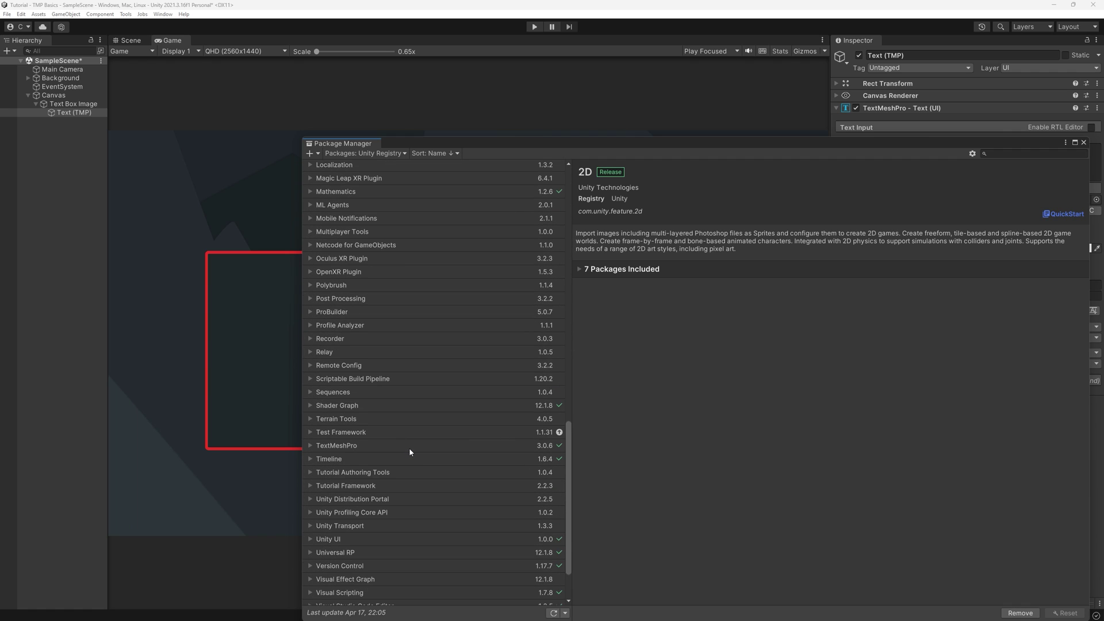
left_click(344, 446)
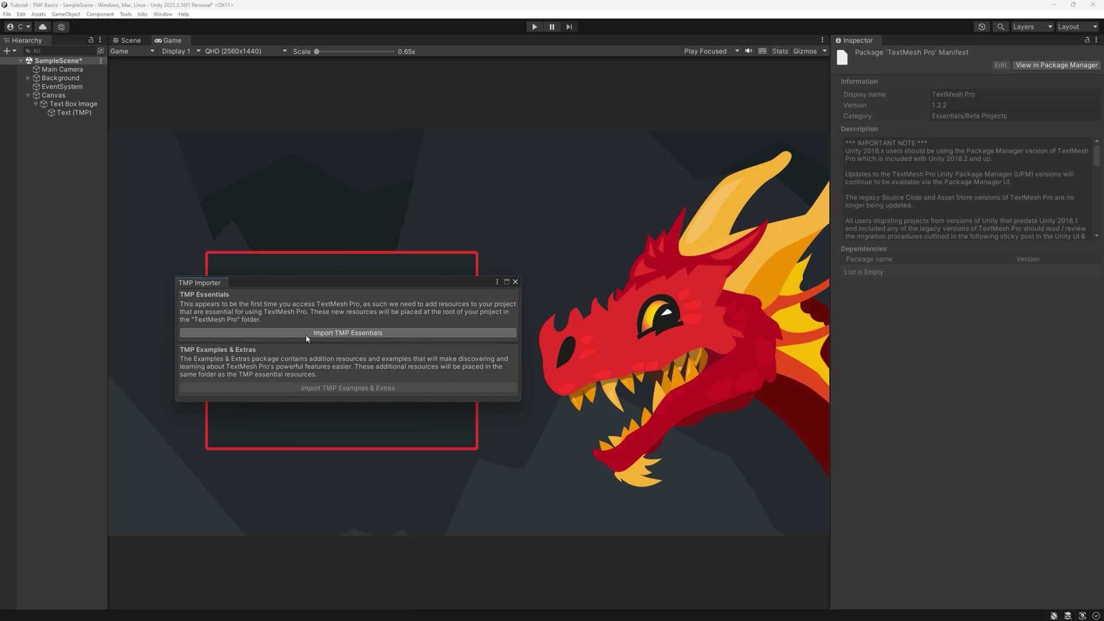
Step: Import TMP Essentials and close the TMP Importer window
left_click(385, 334)
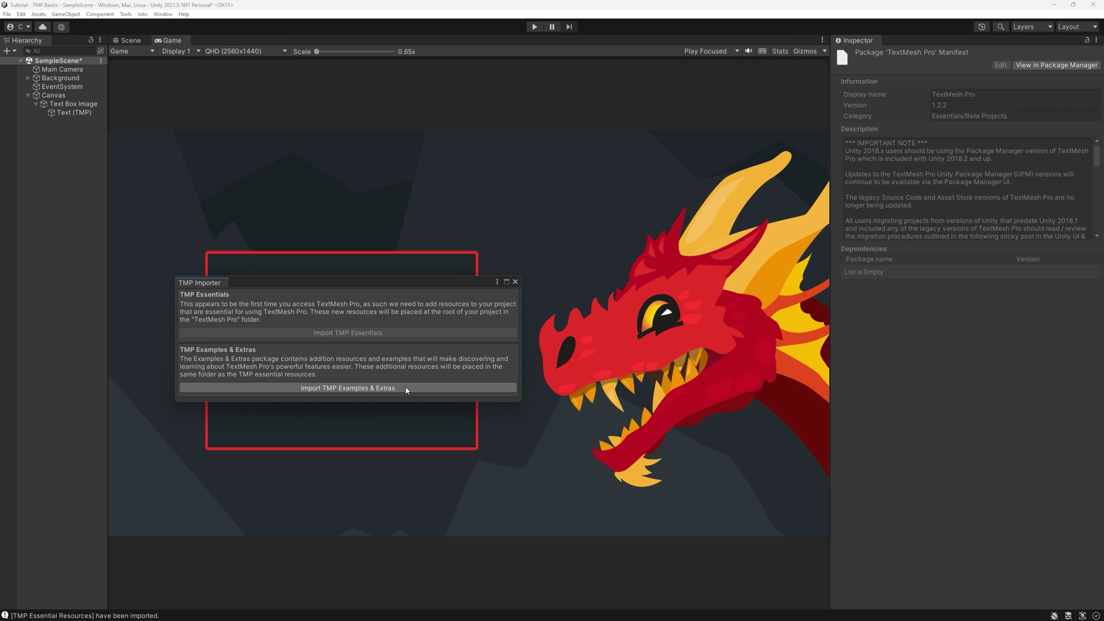
left_click(515, 282)
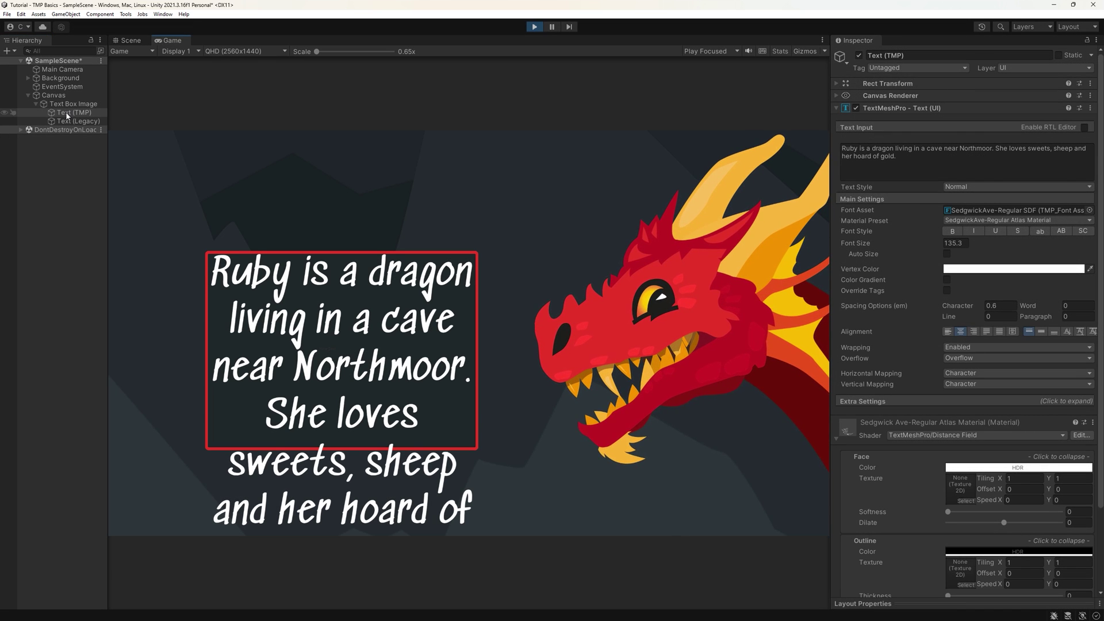
Step: Delete the Text (Legacy) object, then reselect Text (TMP)
left_click(67, 115)
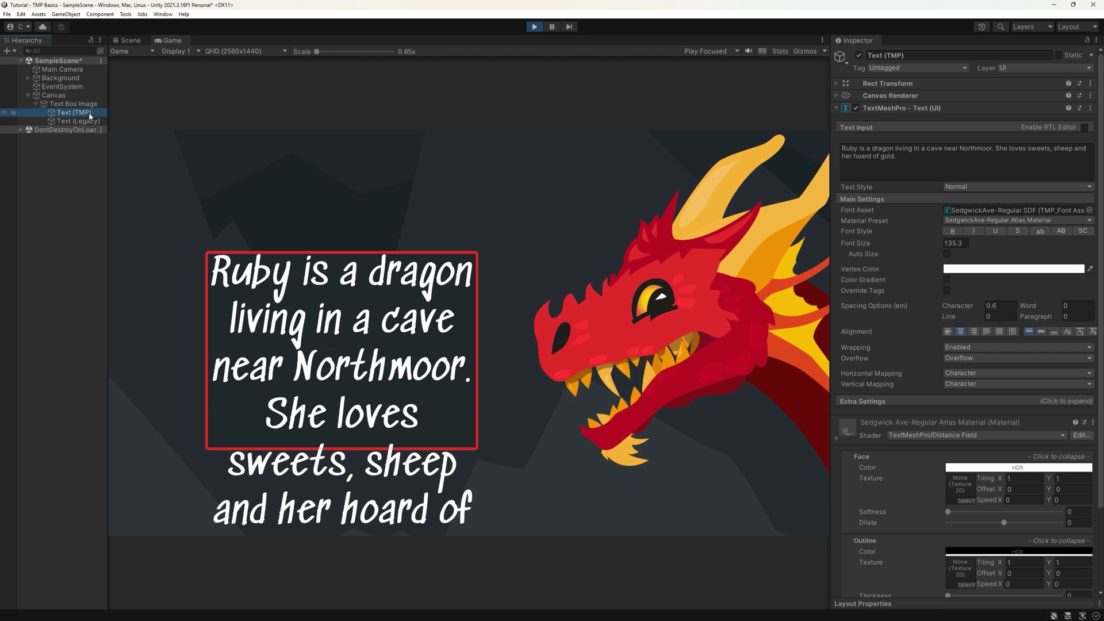
left_click(74, 122)
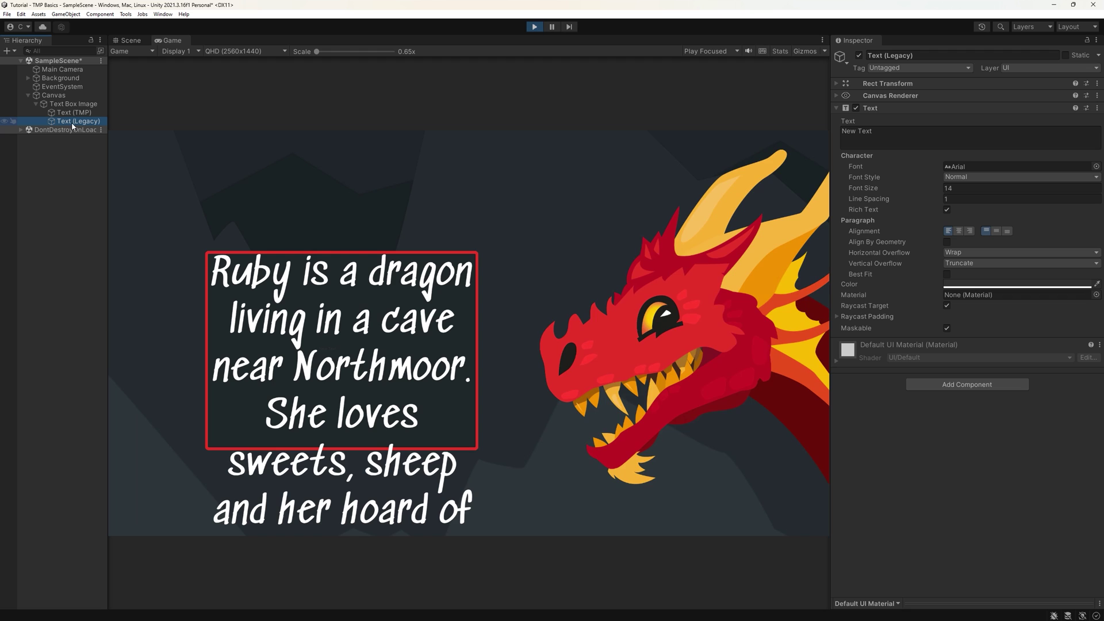
key("Delete")
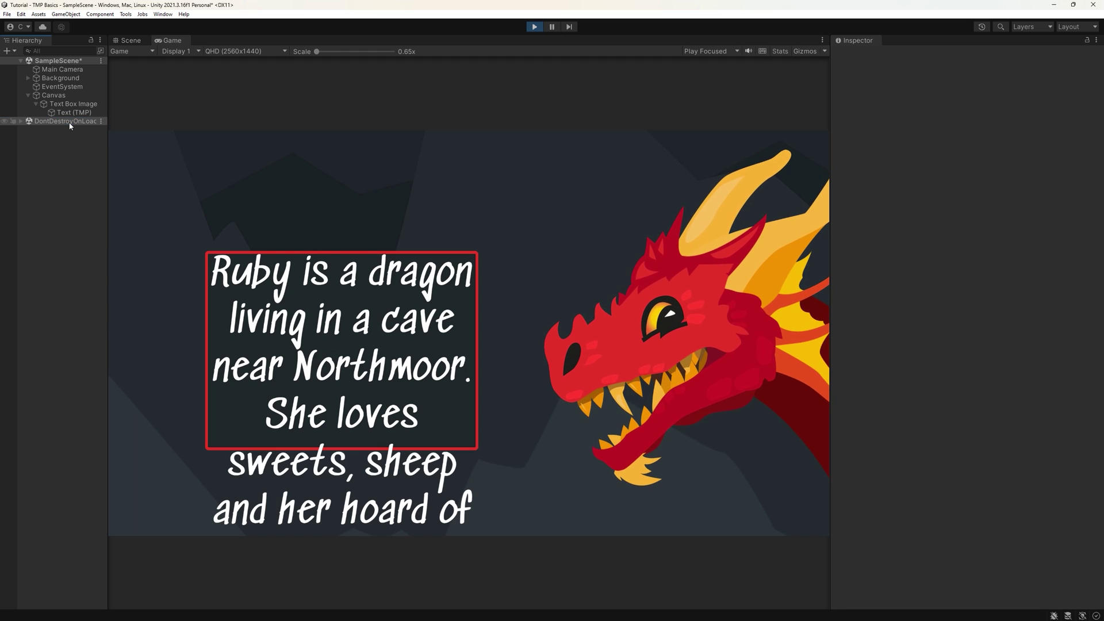
left_click(78, 115)
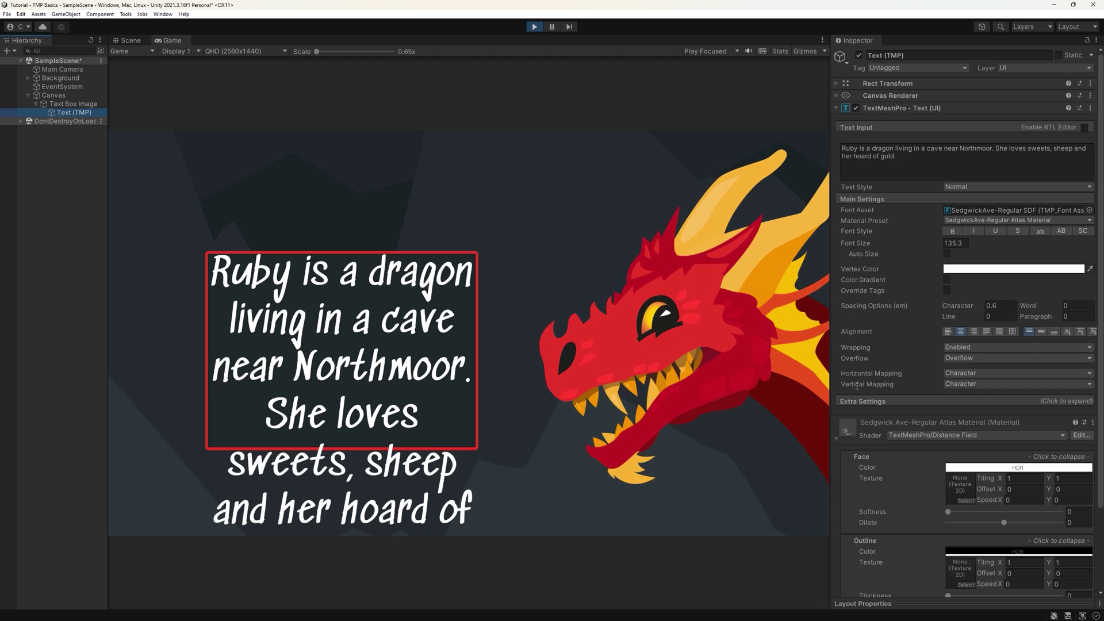
left_click(1088, 210)
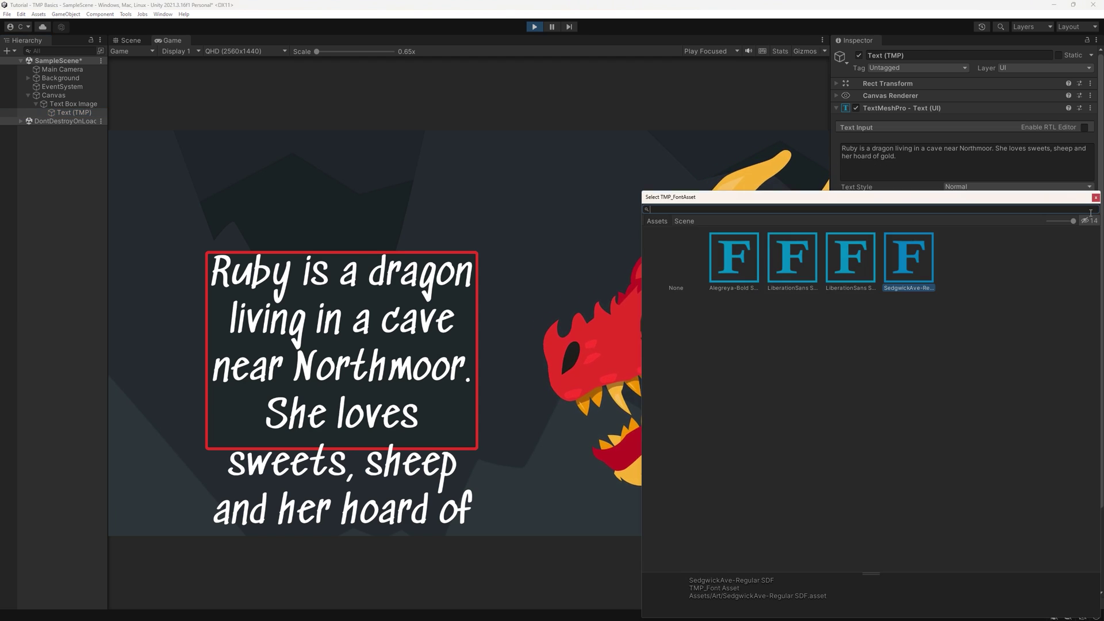
left_click(732, 257)
left_click(908, 258)
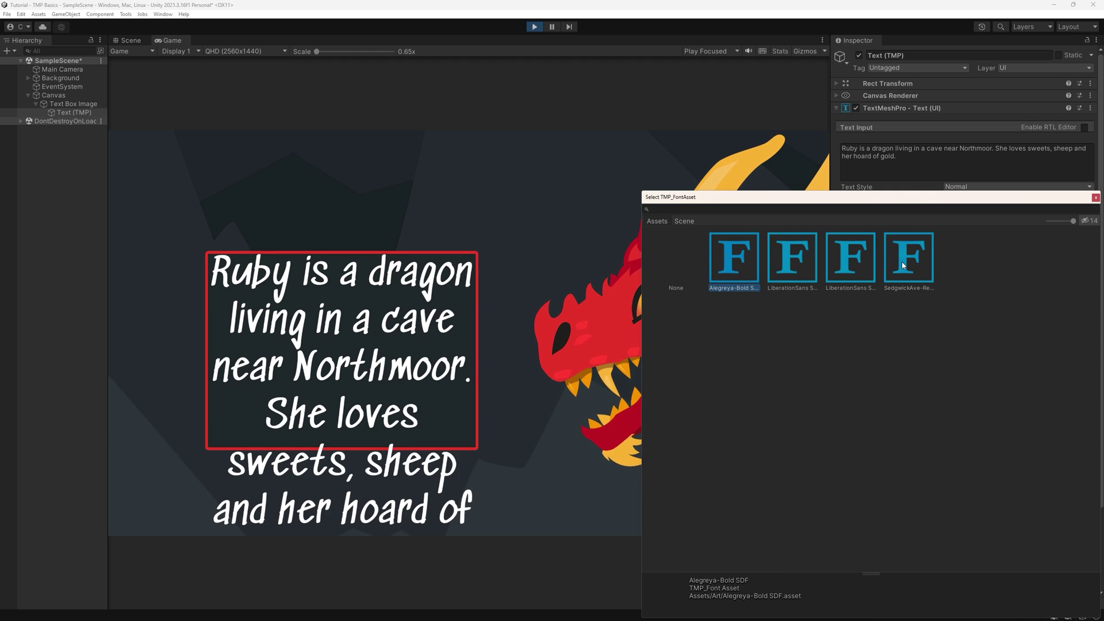
left_click(1095, 198)
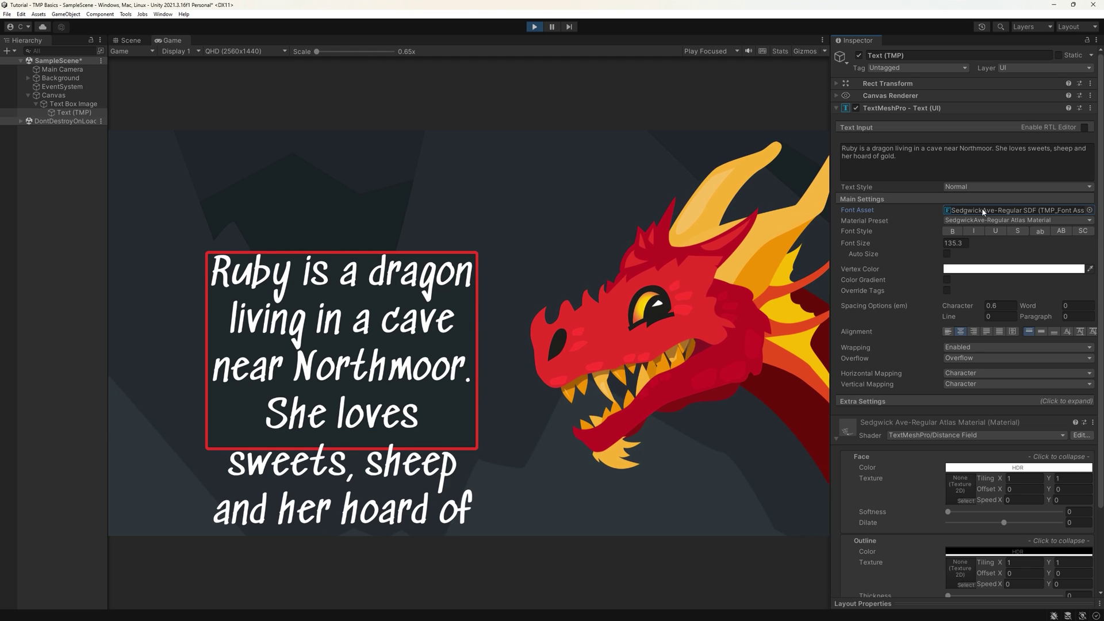
left_click(951, 231)
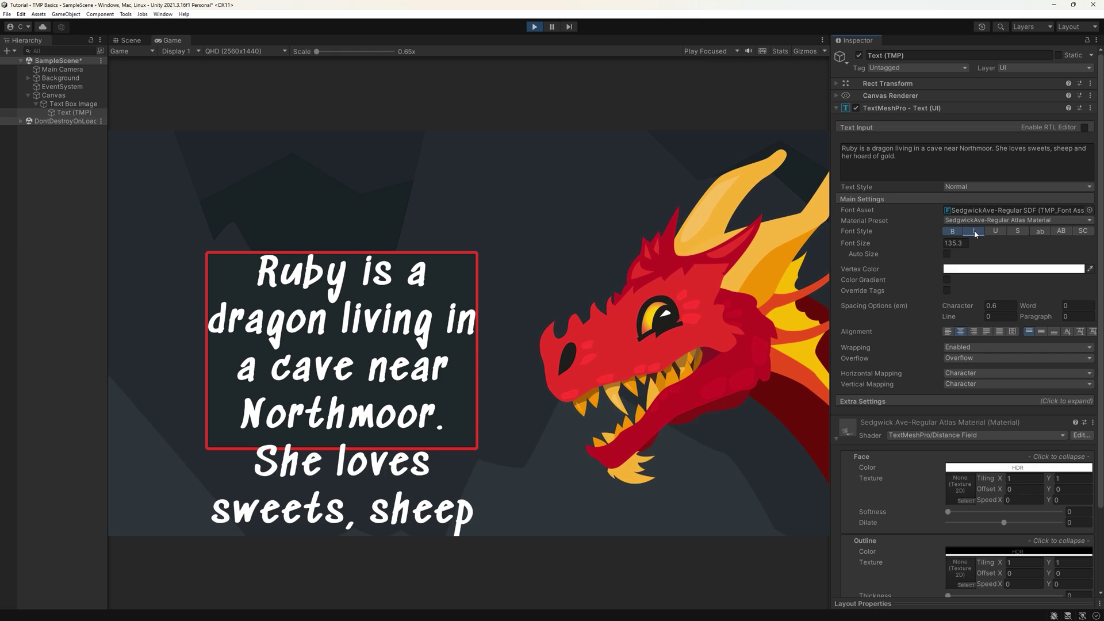
left_click(974, 231)
left_click(974, 232)
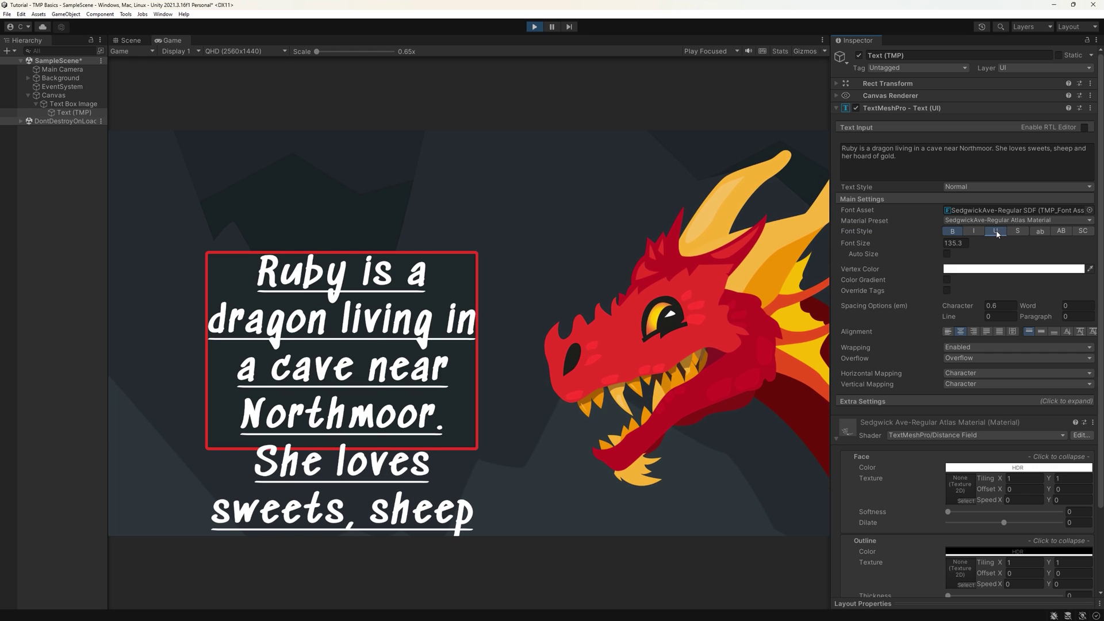
left_click(1060, 231)
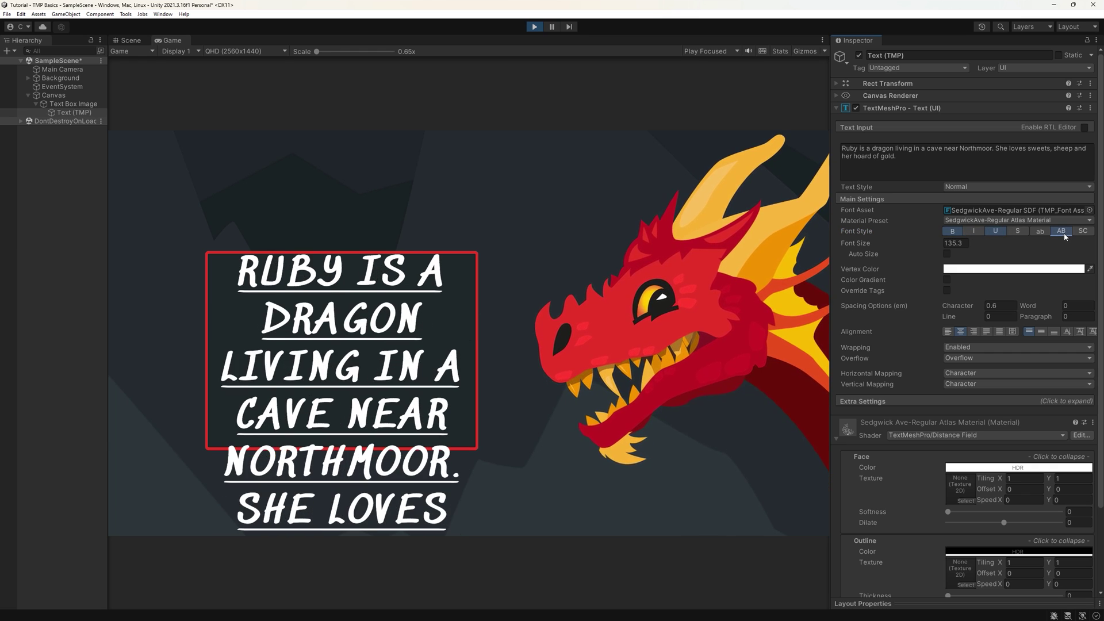
left_click(1061, 231)
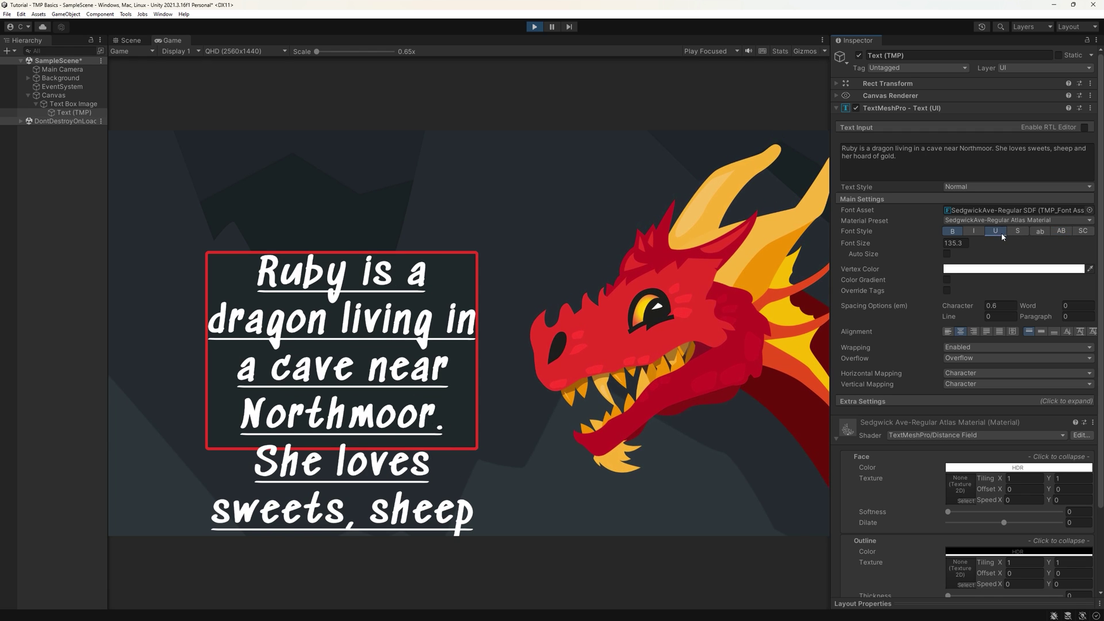
left_click(995, 231)
left_click(952, 231)
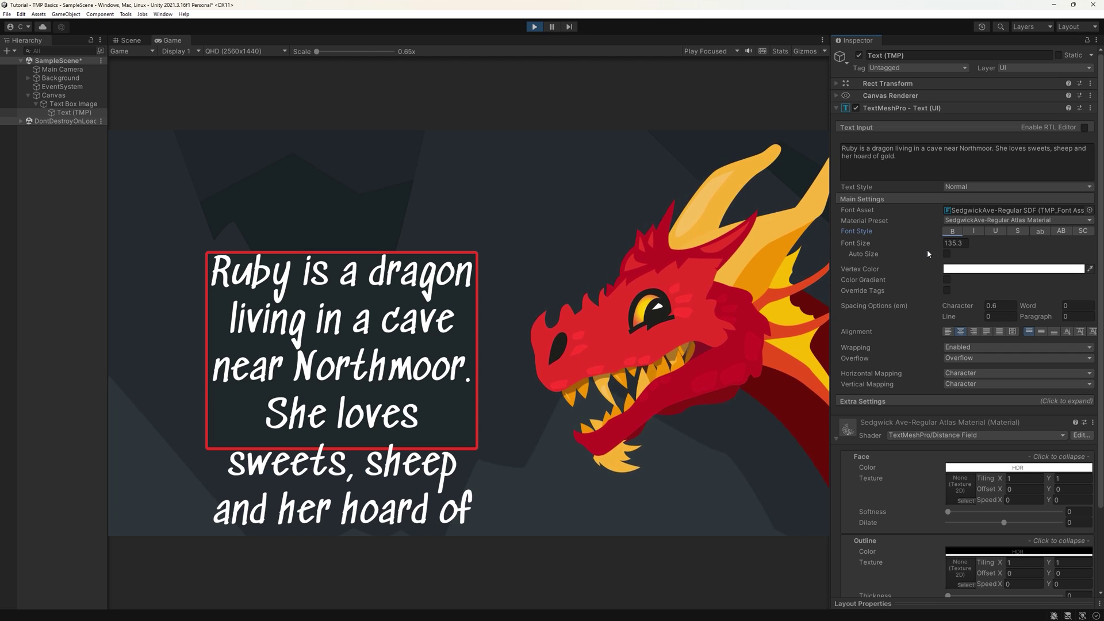
Step: Try Auto Size with a lower Max, then turn it off and edit Font Size to 100
mouse_move(932, 243)
left_mouse_down()
mouse_move(939, 246)
mouse_move(899, 239)
left_mouse_up()
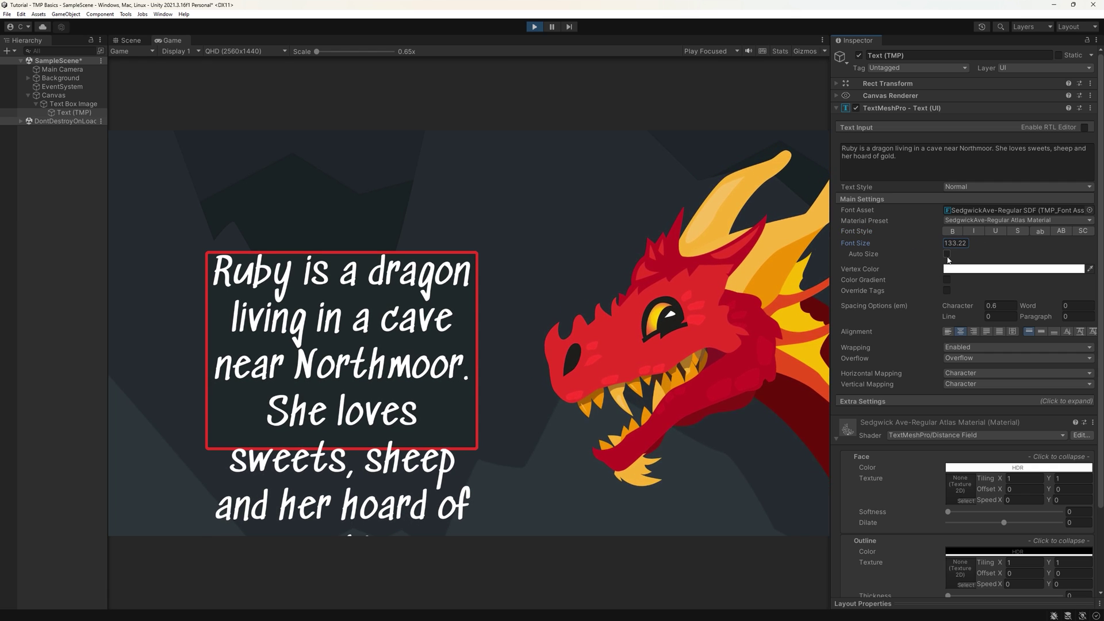
left_click(946, 254)
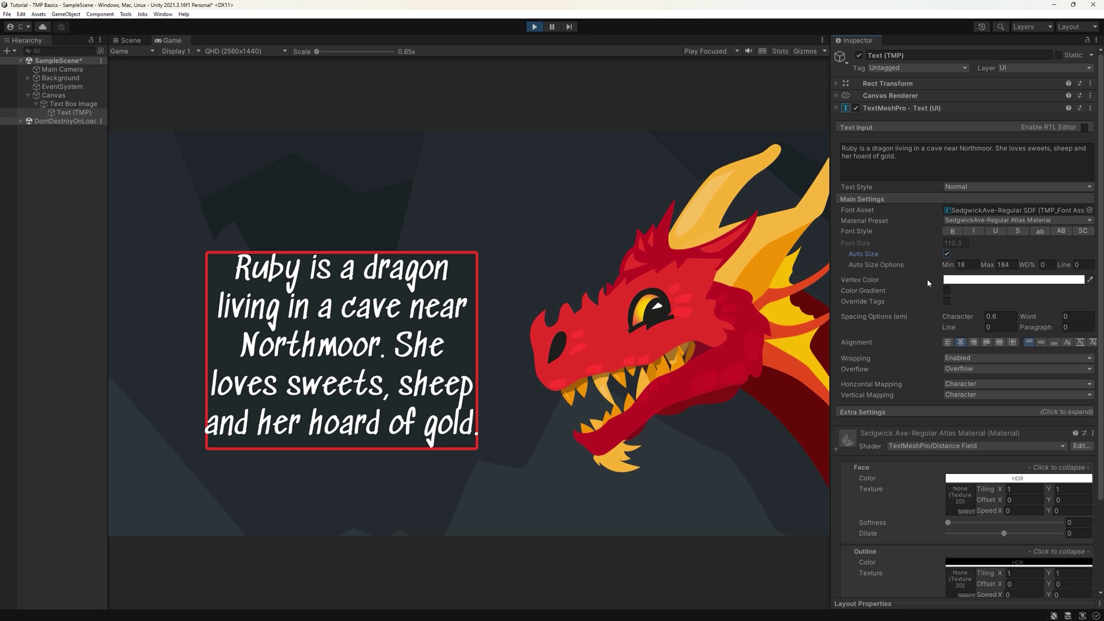
mouse_move(988, 265)
left_mouse_down()
mouse_move(844, 255)
mouse_move(891, 255)
left_mouse_up()
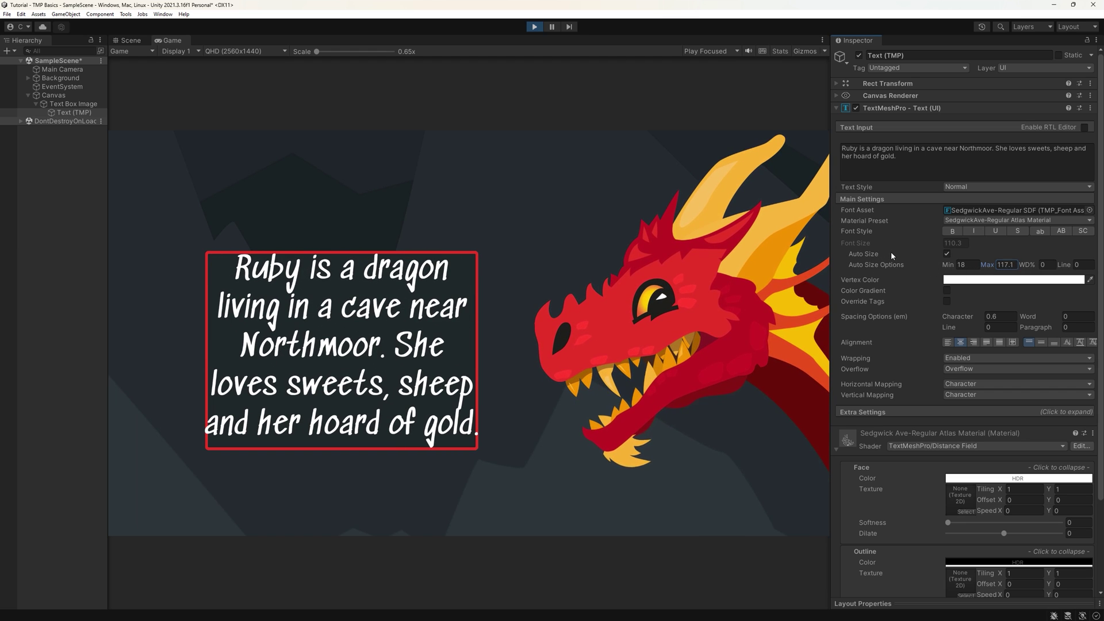
left_click(947, 254)
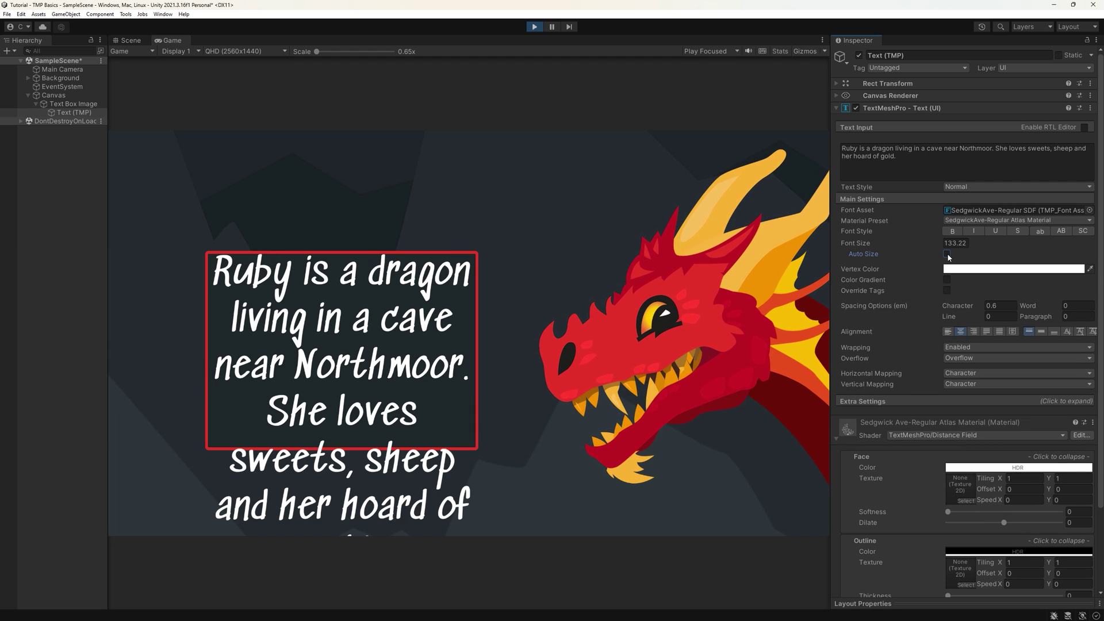
left_click(962, 243)
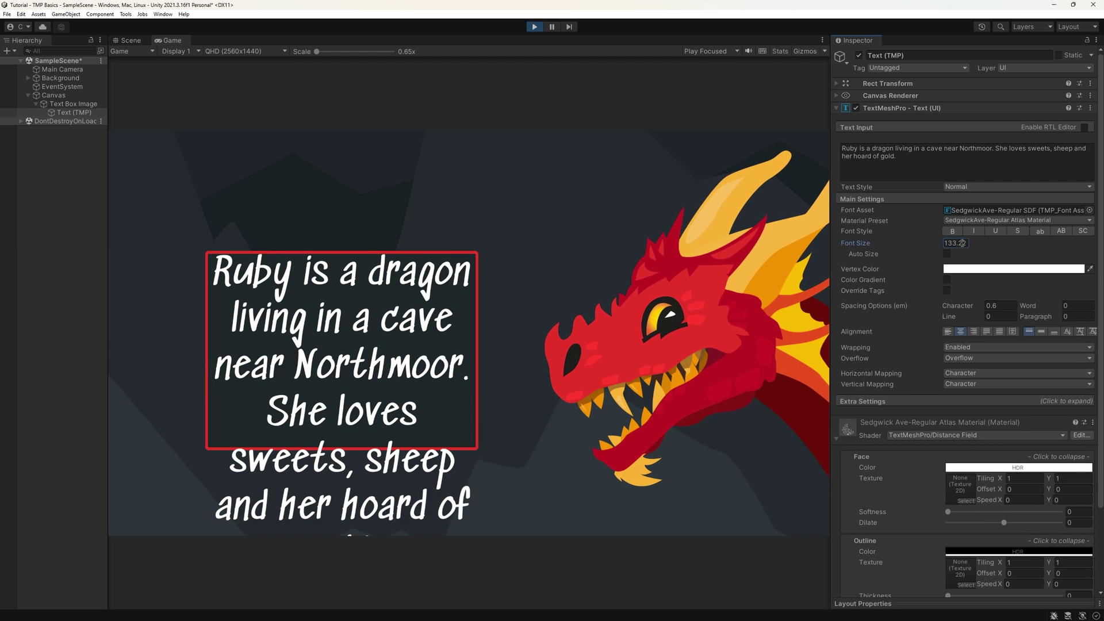
type("100")
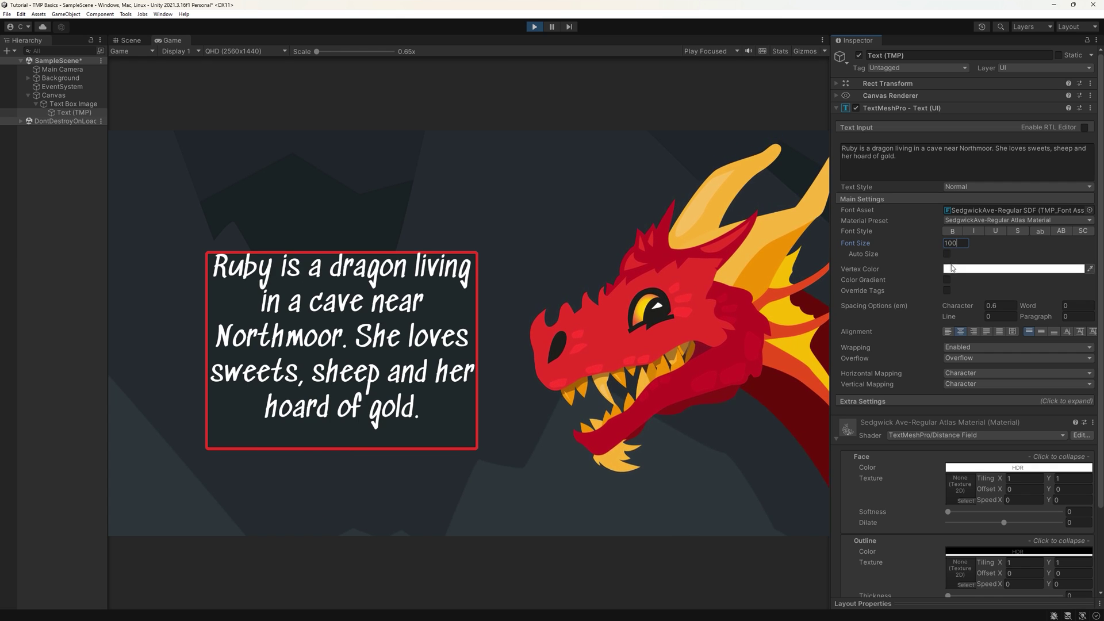
Step: Try a red sampled from the dragon as the text colour, then revert to white
left_click(952, 268)
left_click(965, 279)
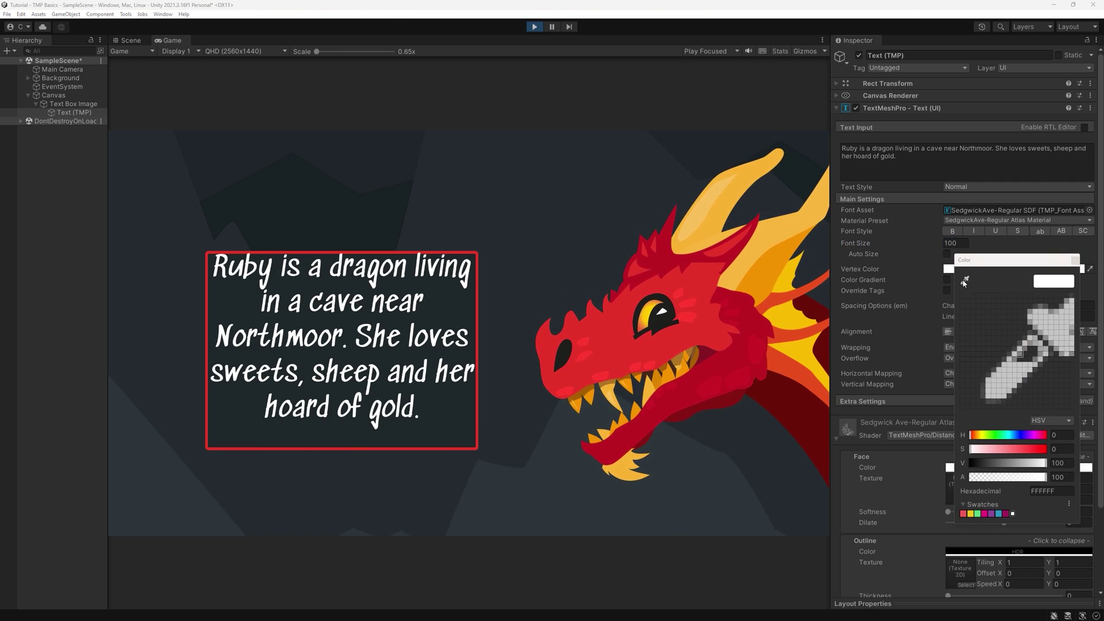
left_click(687, 298)
left_click(1018, 340)
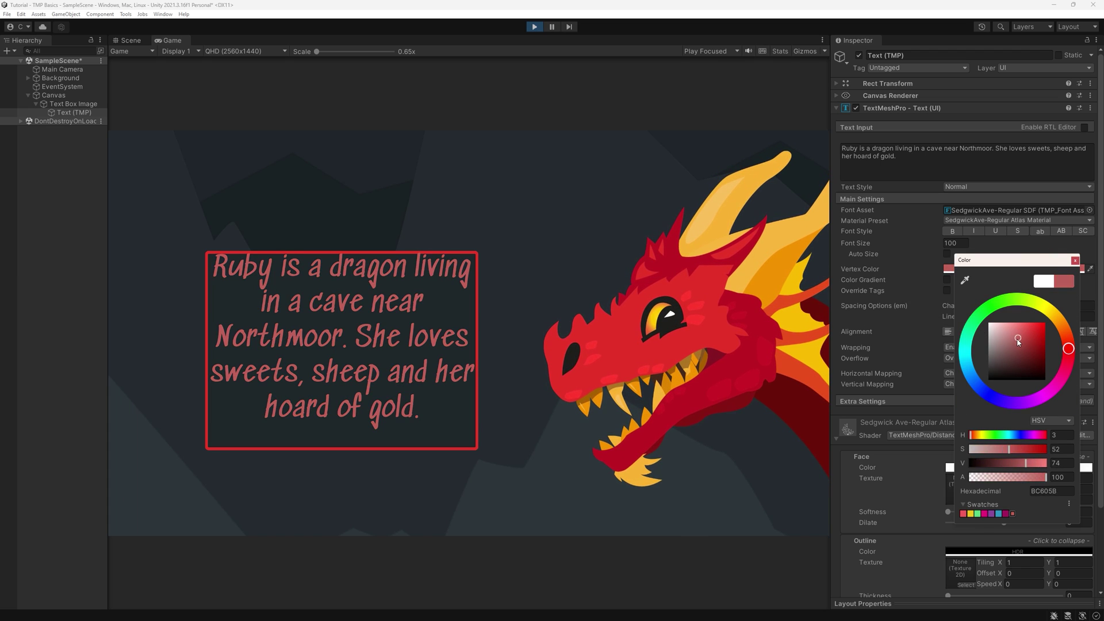
left_click_drag(1017, 340, 961, 307)
left_click(1074, 259)
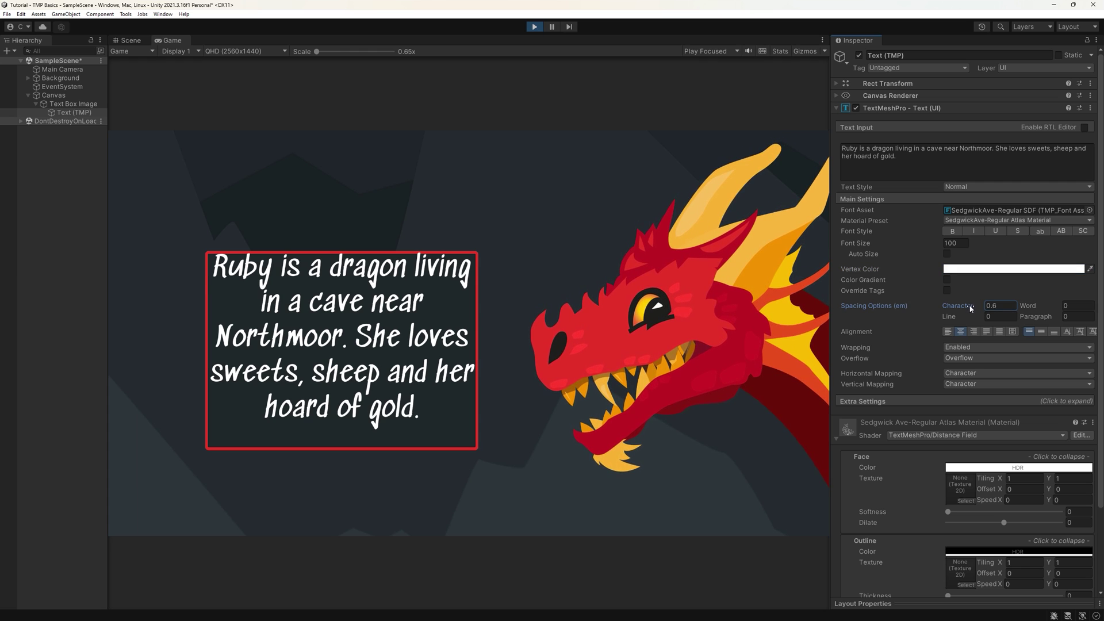
Step: Increase the line spacing to about 23.44 and widen the character spacing
left_click_drag(973, 303, 970, 306)
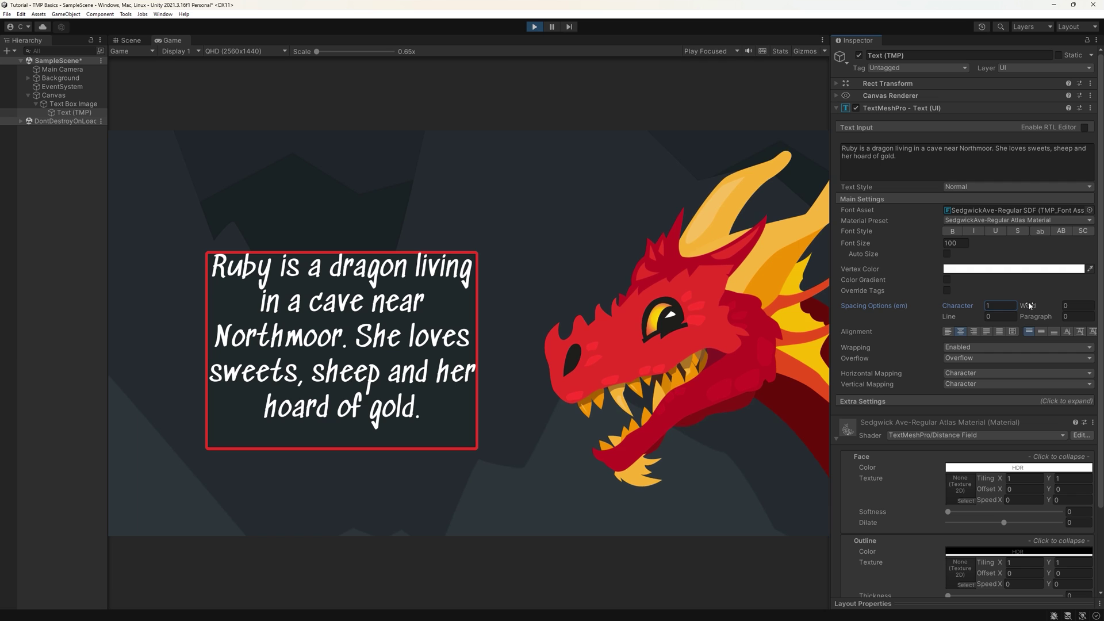
mouse_move(949, 316)
left_mouse_down()
mouse_move(43, 318)
mouse_move(933, 324)
mouse_move(867, 328)
left_mouse_up()
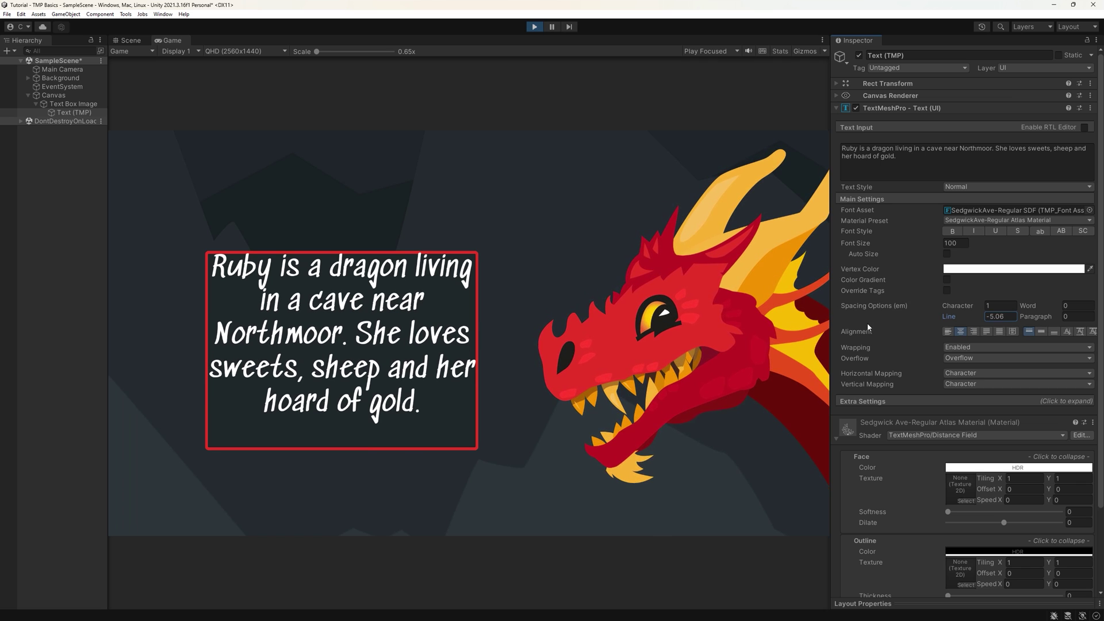
left_click_drag(867, 327, 290, 347)
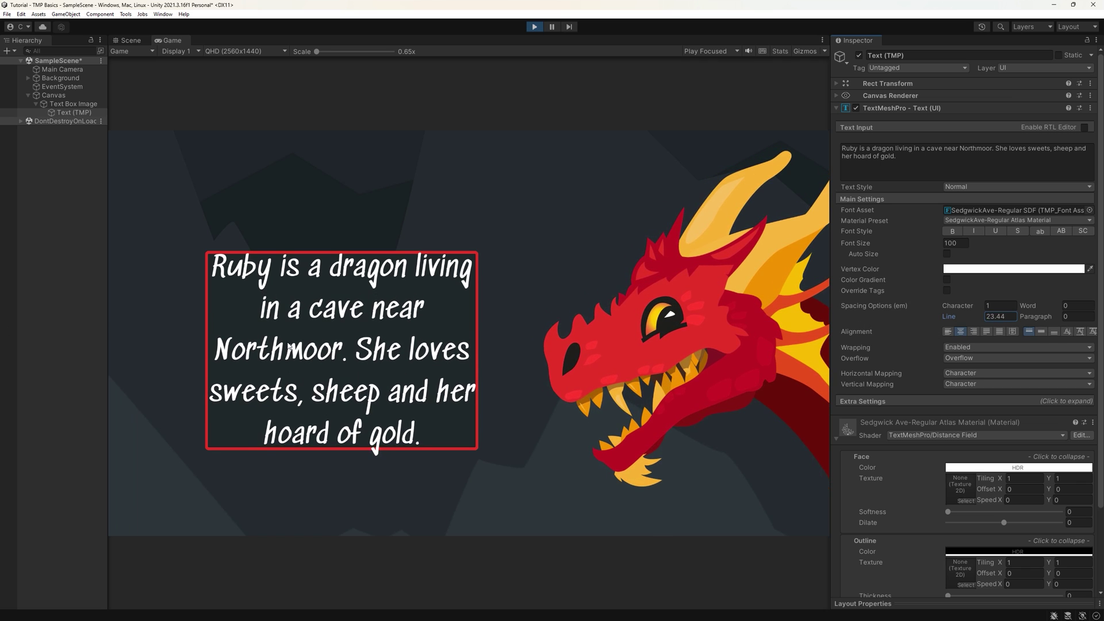
mouse_move(955, 305)
left_mouse_down()
mouse_move(51, 317)
mouse_move(991, 322)
mouse_move(844, 350)
left_mouse_up()
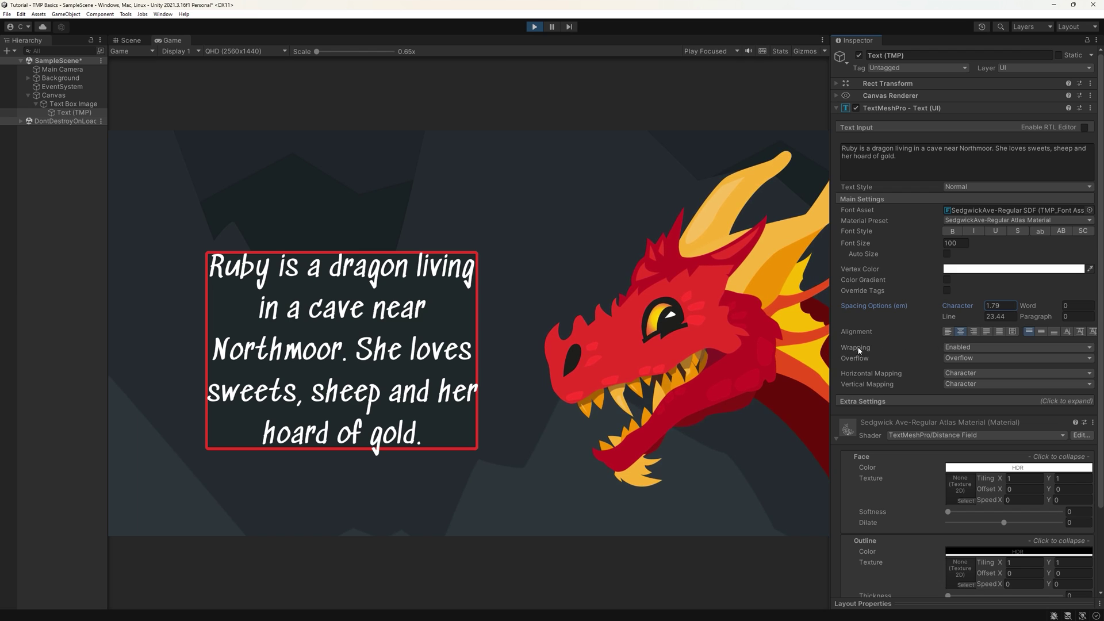
Step: Set Ruby's description Wrapping to Enabled after briefly disabling it, then check the Overflow options
left_click(992, 347)
left_click(962, 362)
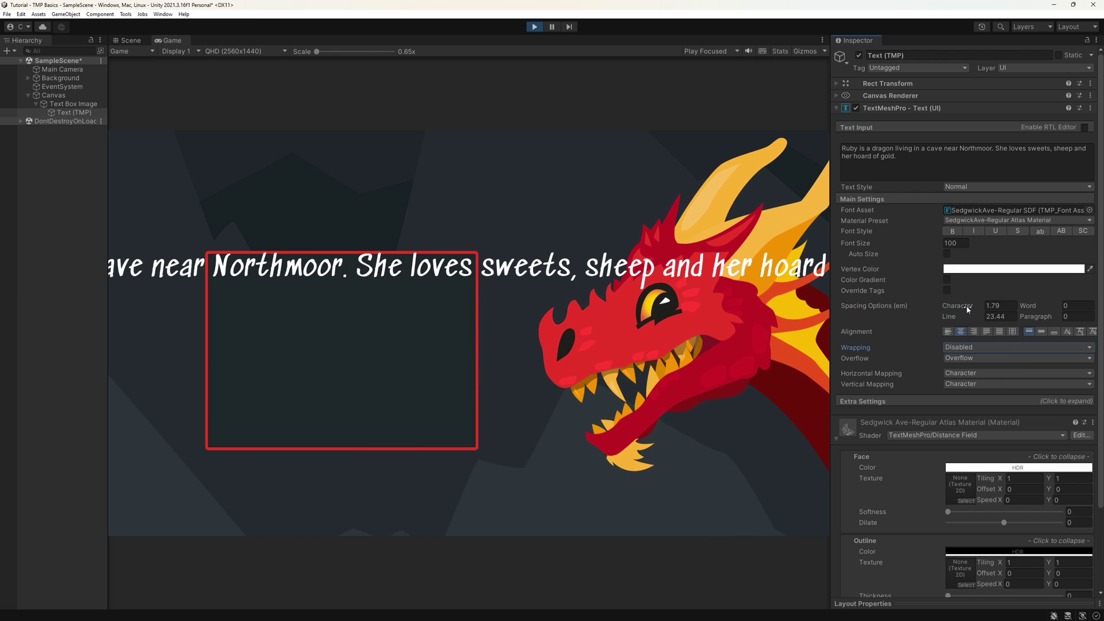
left_click(957, 348)
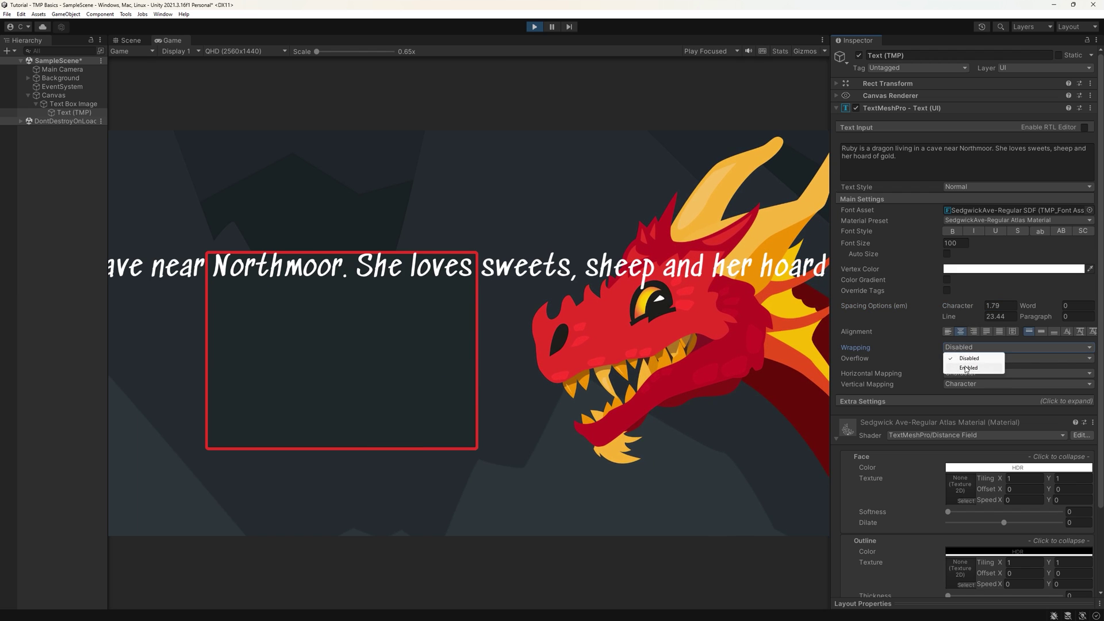
left_click(967, 368)
left_click(960, 358)
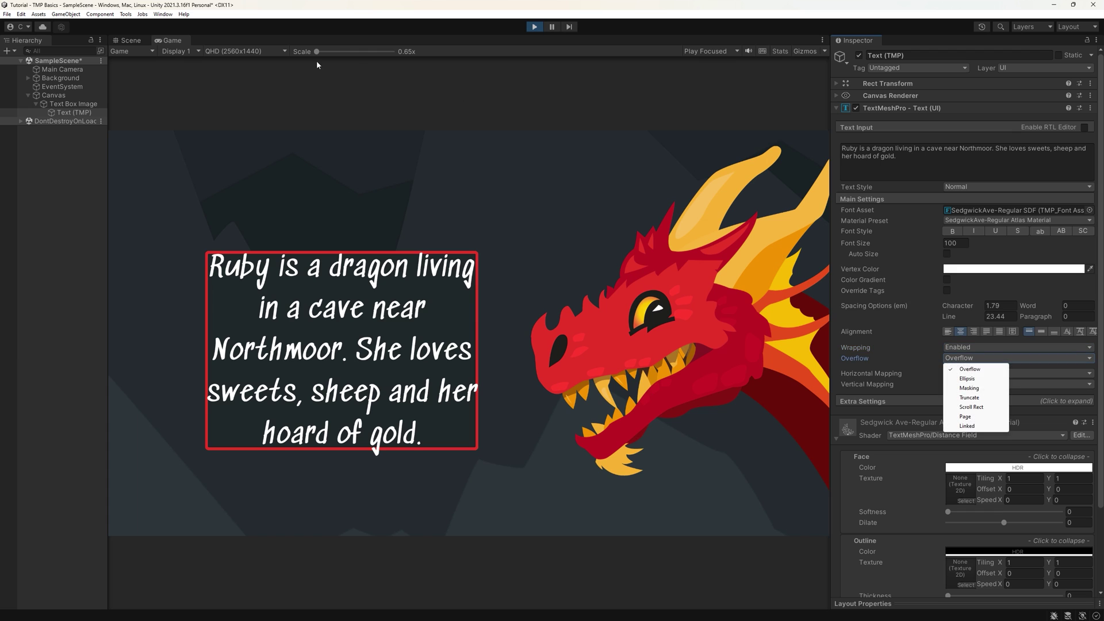
Step: Enlarge the dialogue text to about 142, then restore its font size to 100
left_click(130, 44)
scroll(561, 272, "up", 2)
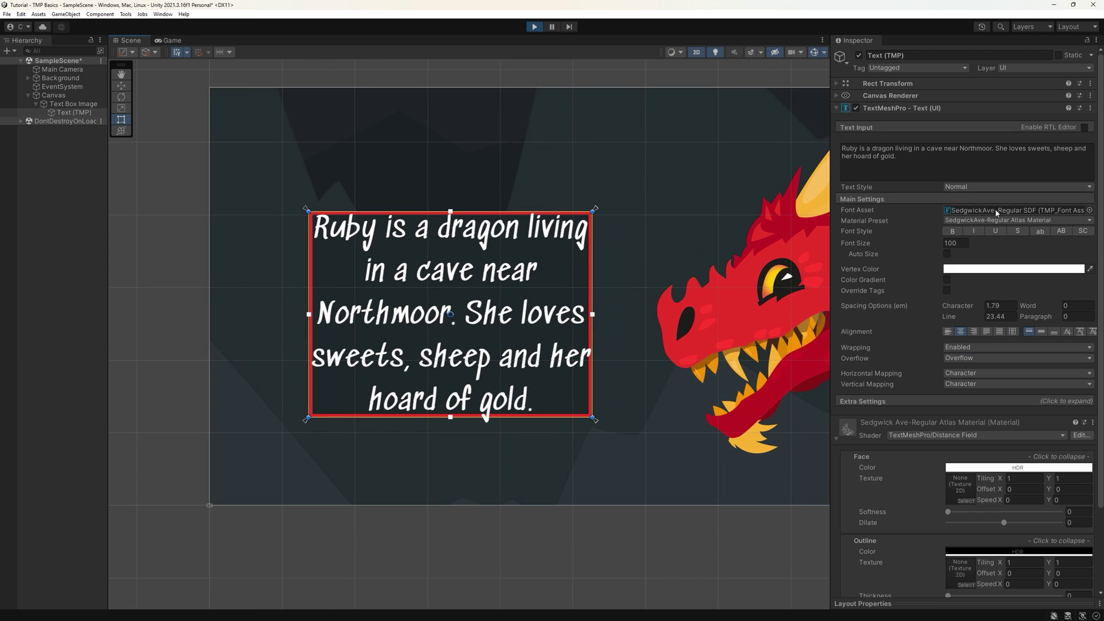
mouse_move(937, 246)
left_mouse_down()
mouse_move(582, 274)
mouse_move(608, 273)
left_mouse_up()
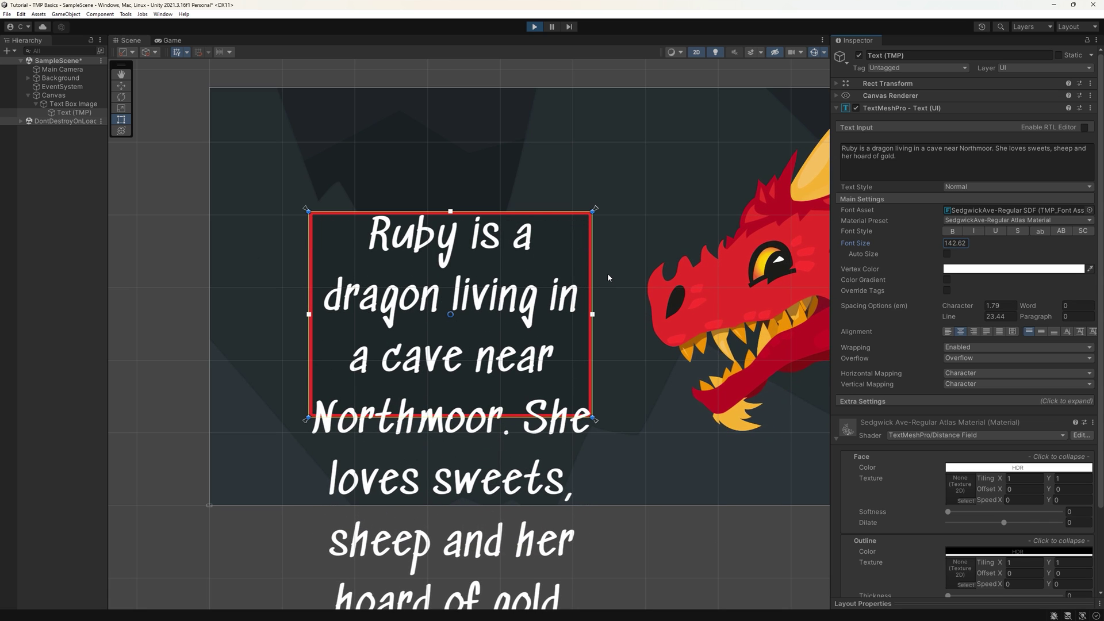
middle_click_drag(489, 414, 473, 341)
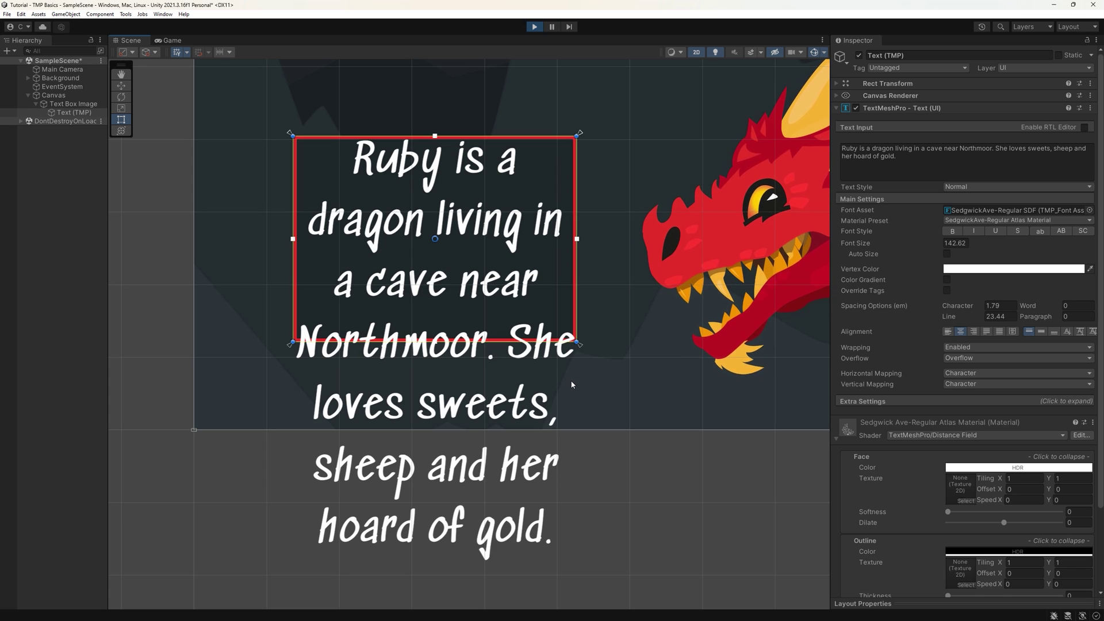
left_click(956, 358)
left_click(960, 243)
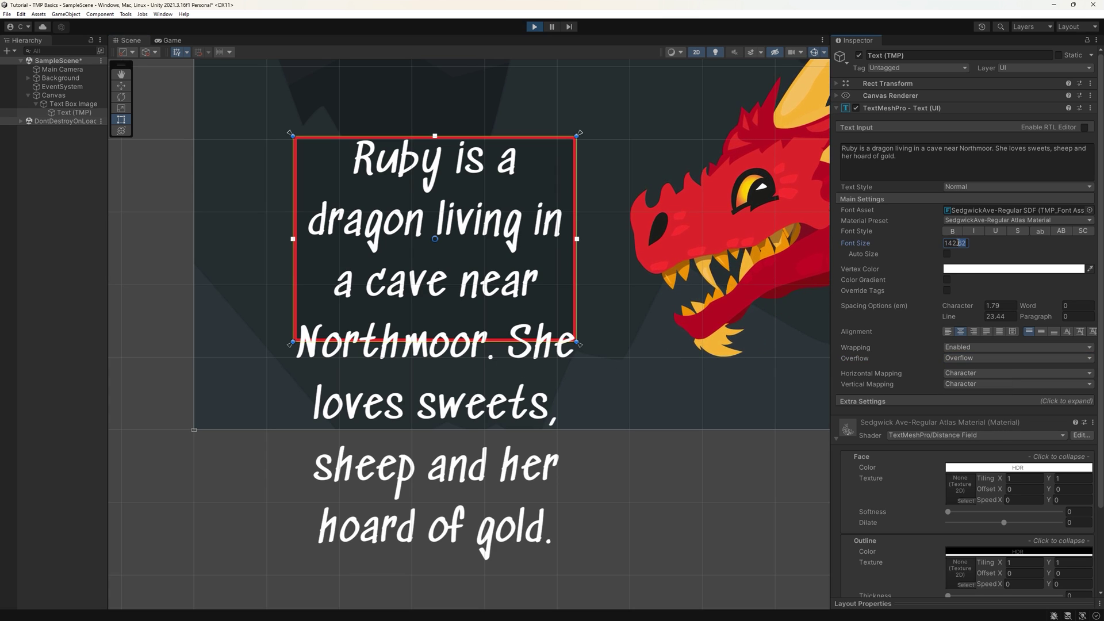
type("100")
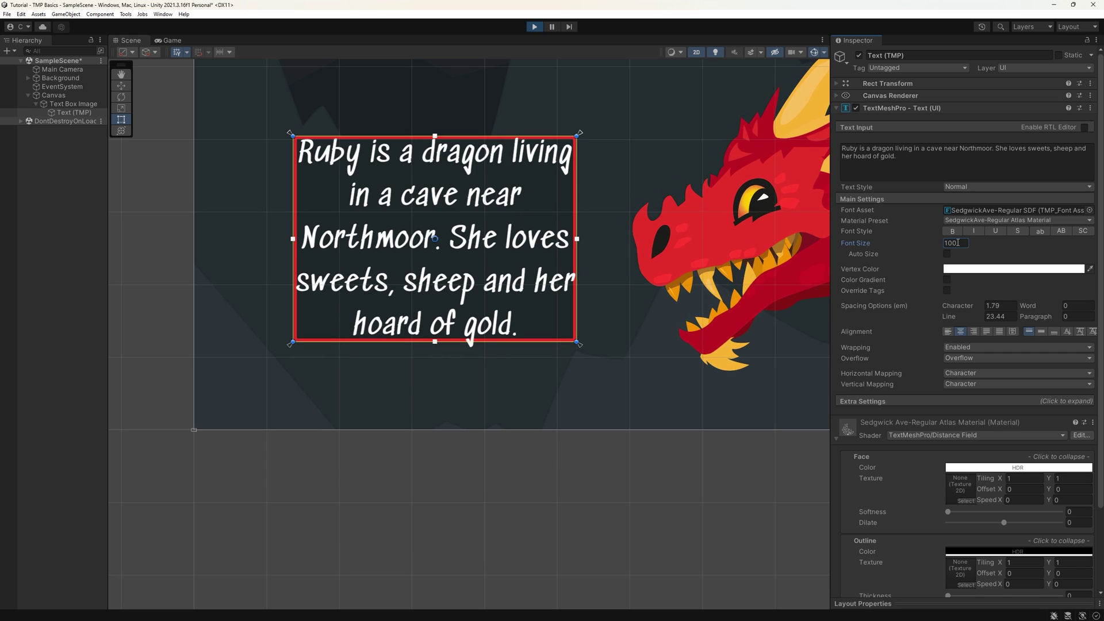
key("Return")
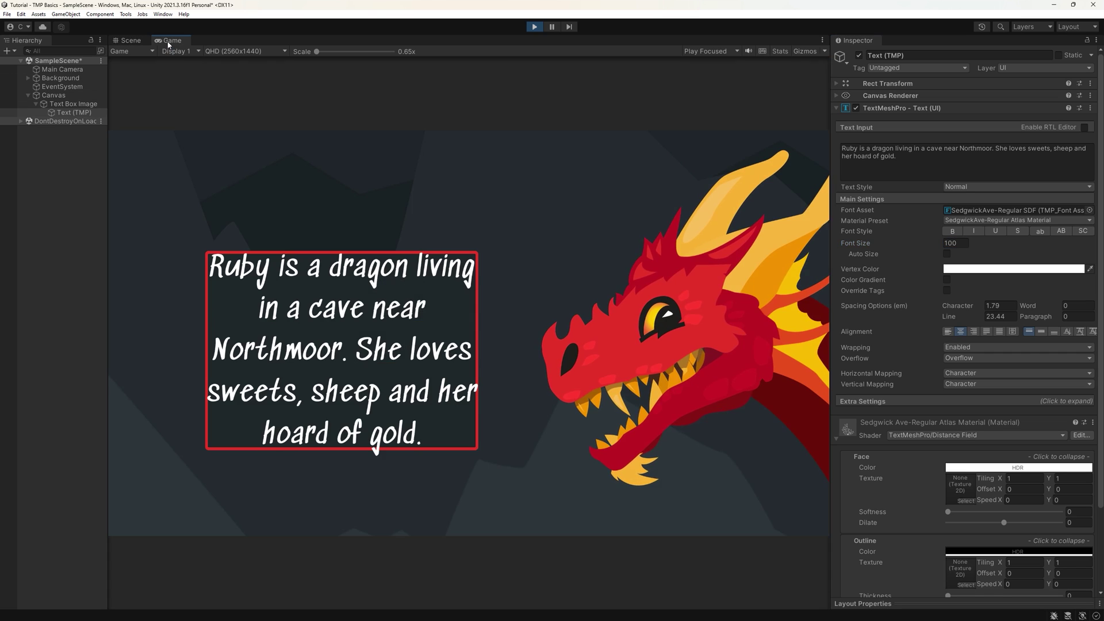
left_click(169, 40)
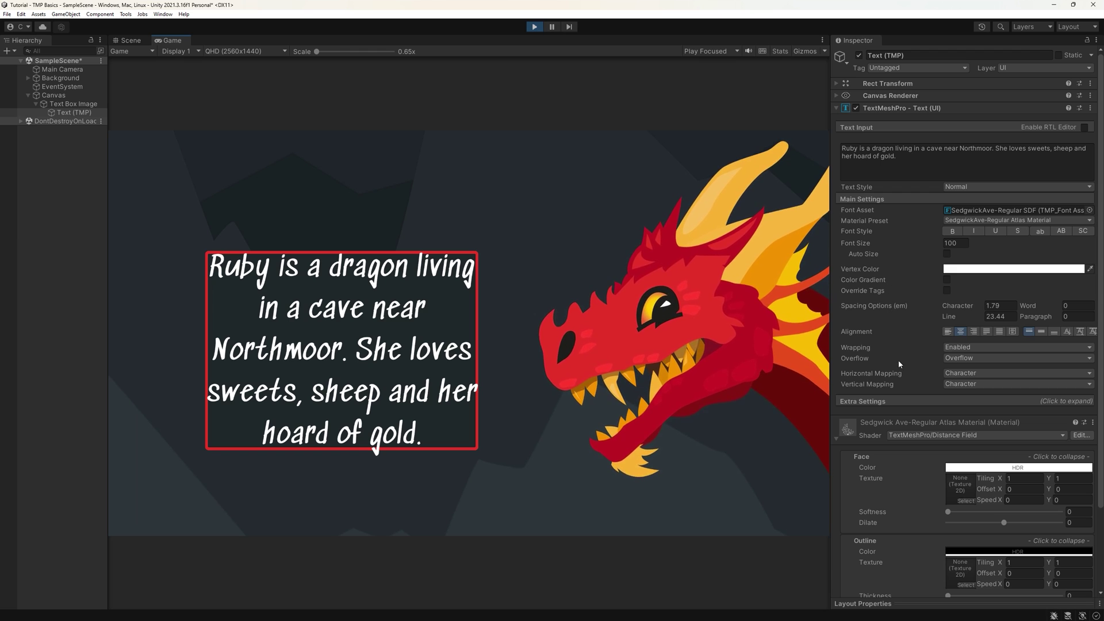
Step: Set the dialogue text's left, top, right and bottom margins to 25, and font size to 90
left_click(905, 400)
scroll(918, 418, "down", 2)
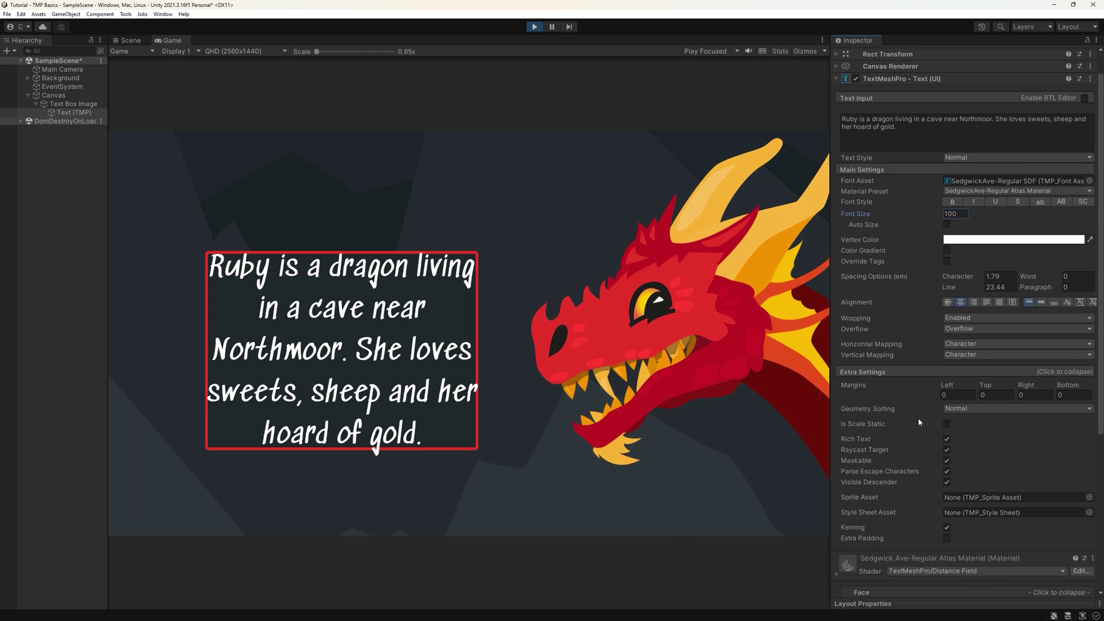
left_click(957, 336)
type("25")
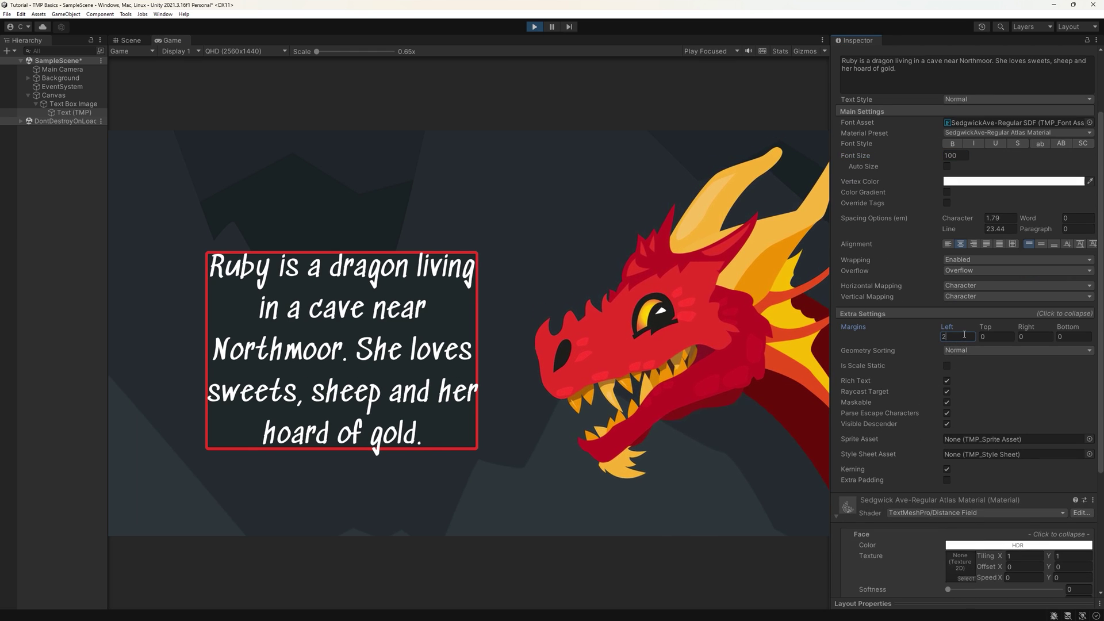
key("Tab")
type("25")
key("Tab")
type("25")
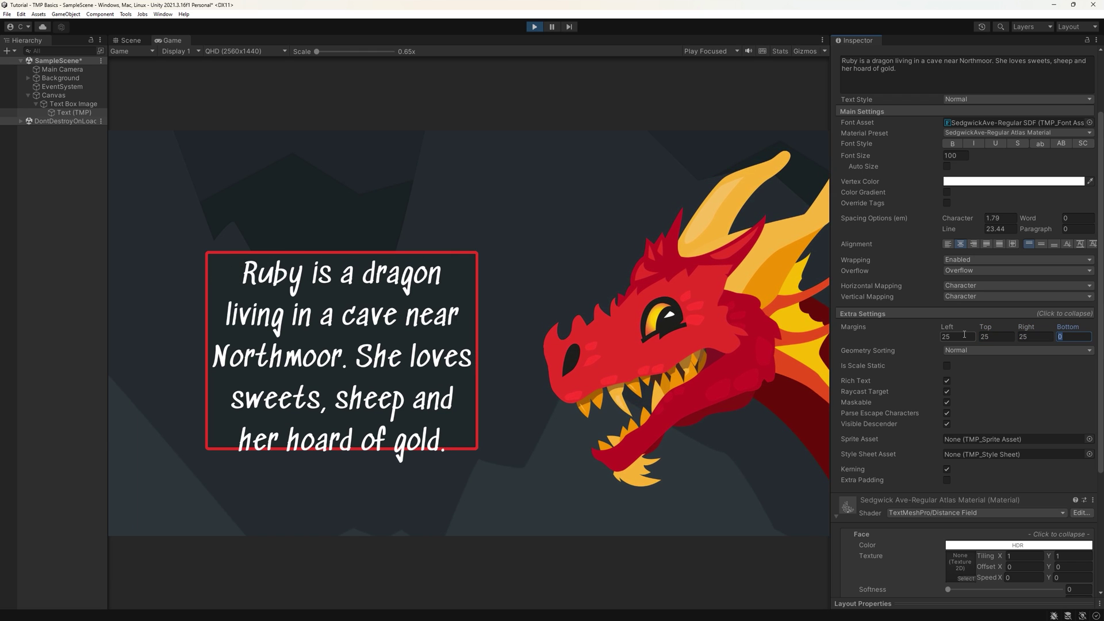
key("Tab")
type("25")
left_click(954, 156)
type("90")
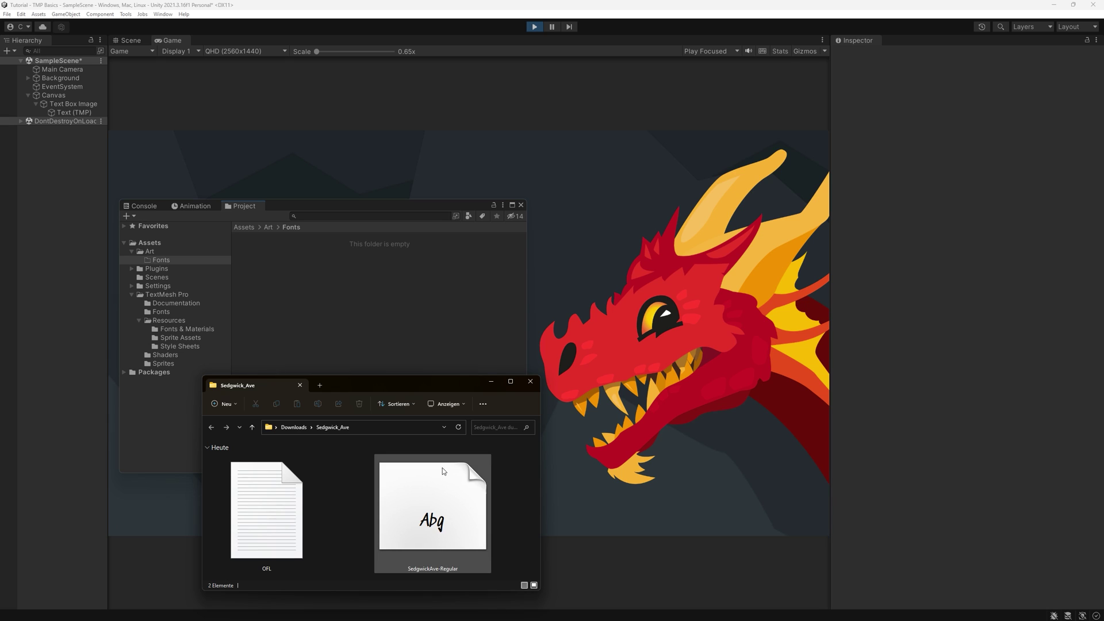
Step: Copy SedgwickAve-Regular from Downloads/Sedgwick_Ave into the Unity Art/Fonts folder
left_click(438, 532)
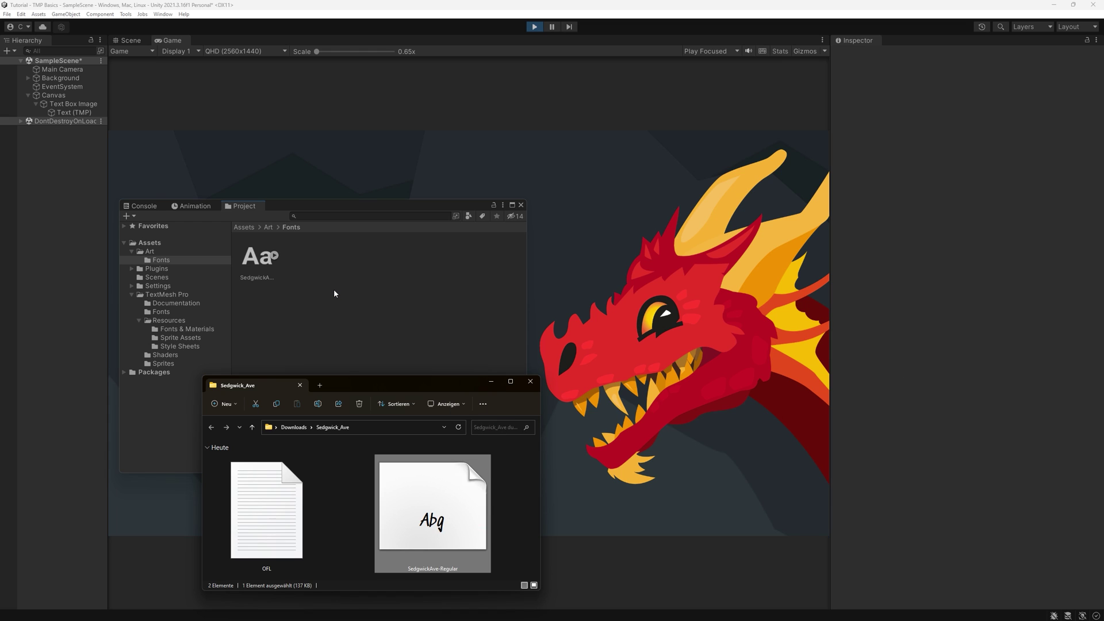
left_click(300, 302)
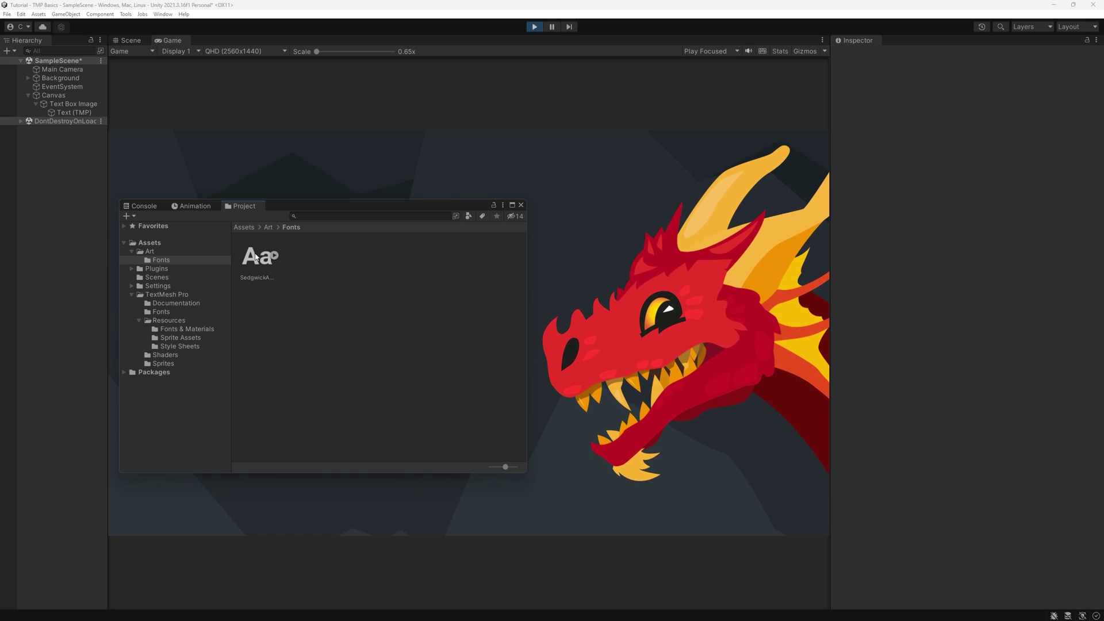
Step: Create a TextMeshPro Font Asset from the imported SedgwickAve-Regular font
left_click(256, 259)
right_click(255, 260)
mouse_move(319, 262)
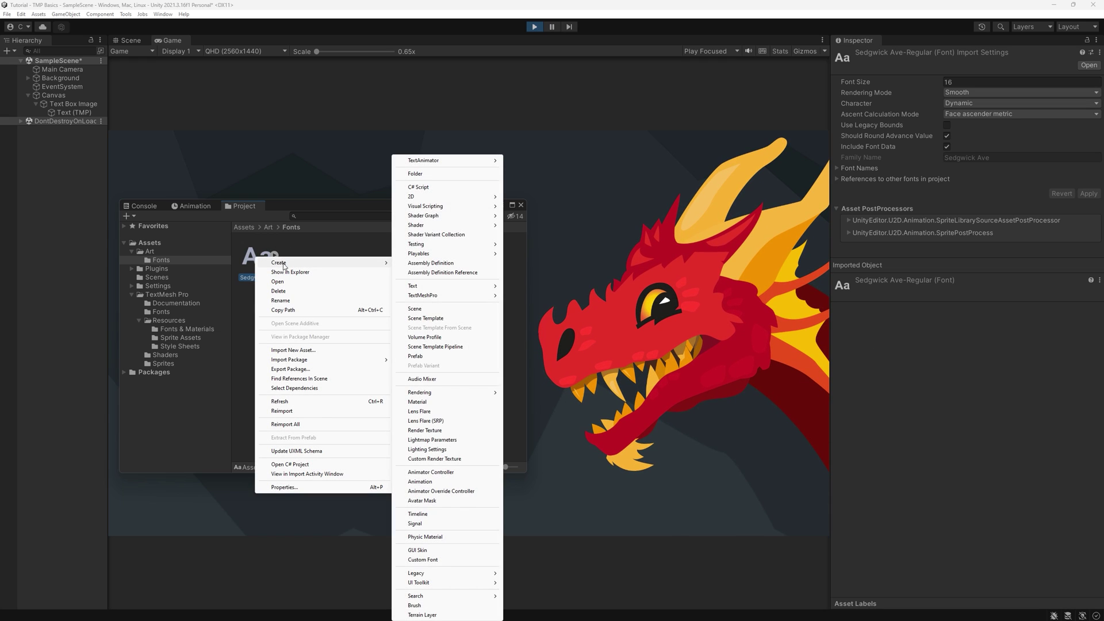
mouse_move(423, 295)
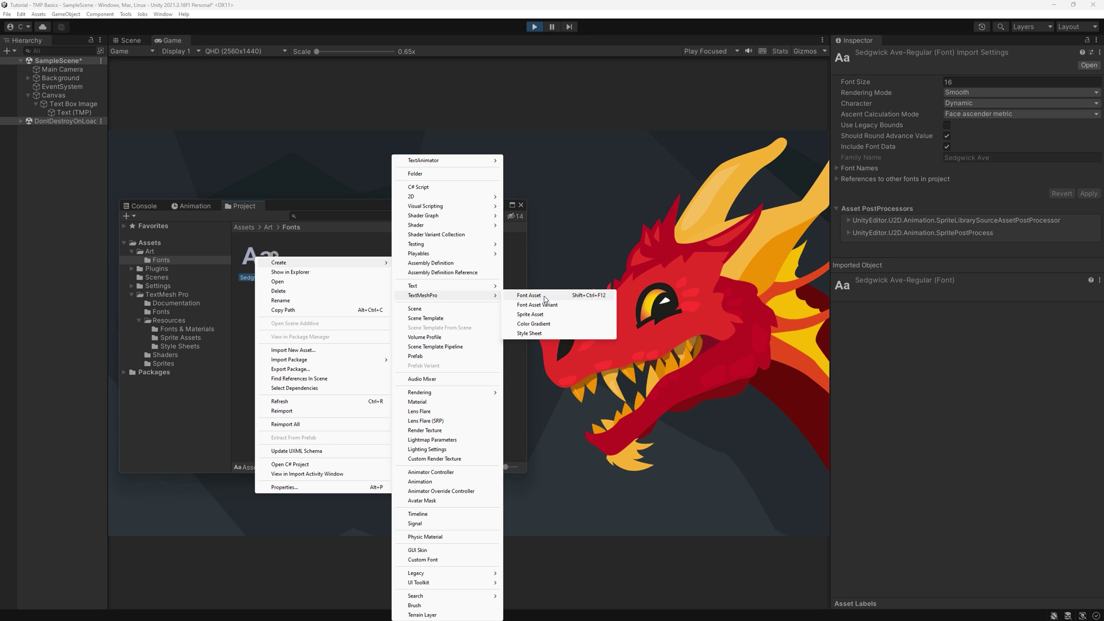
left_click(575, 299)
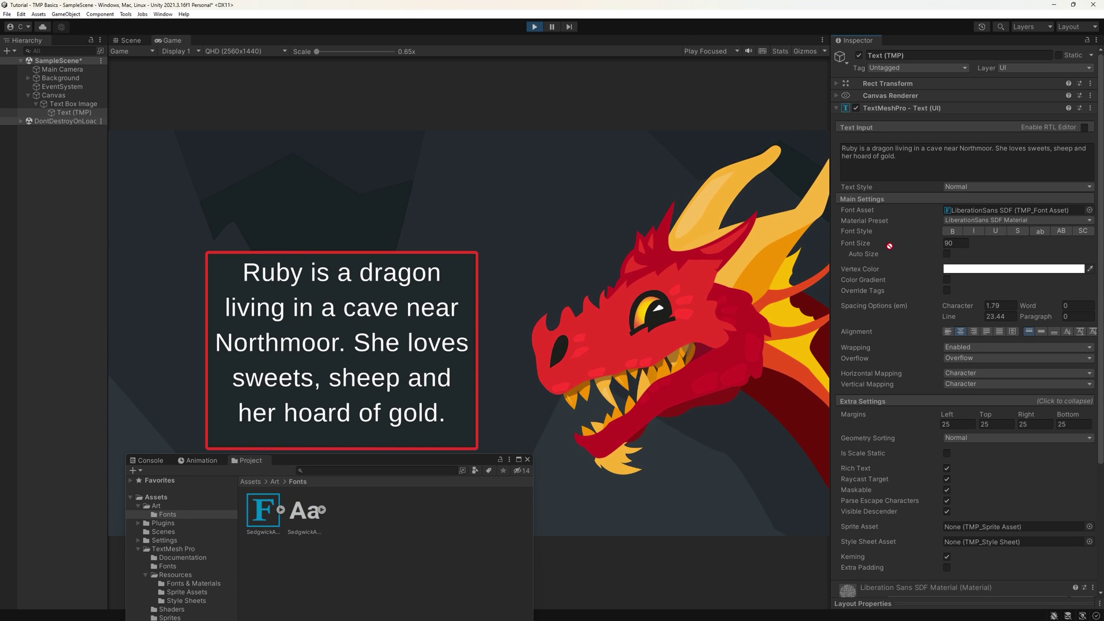
Step: Assign SedgwickAve-Regular SDF as the dialogue text's font and briefly try bold
left_click(993, 216)
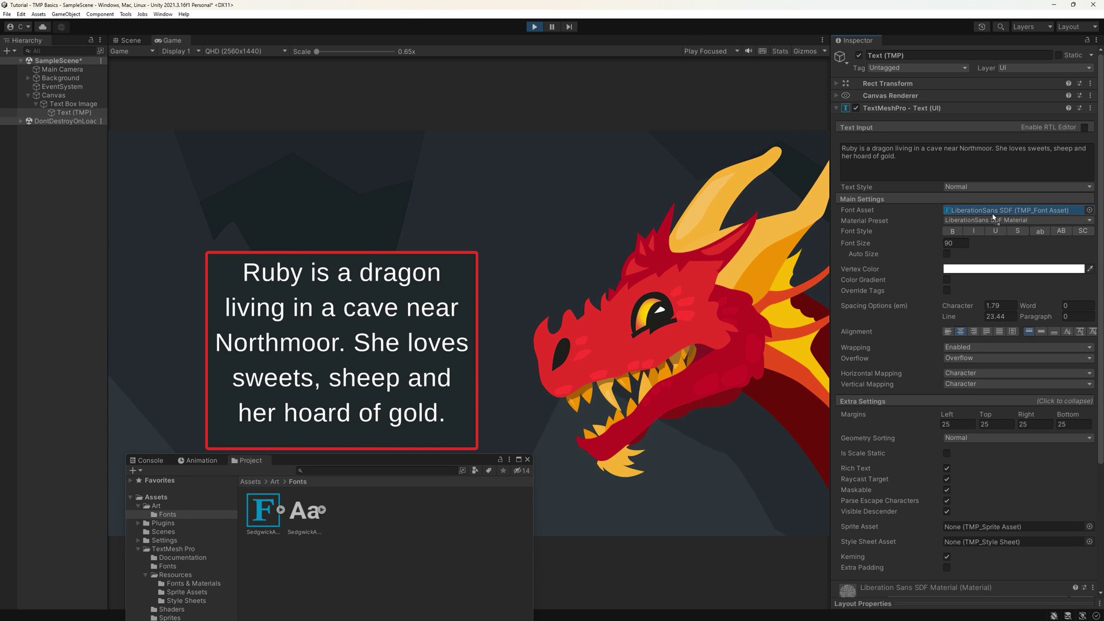
left_click_drag(992, 217, 993, 216)
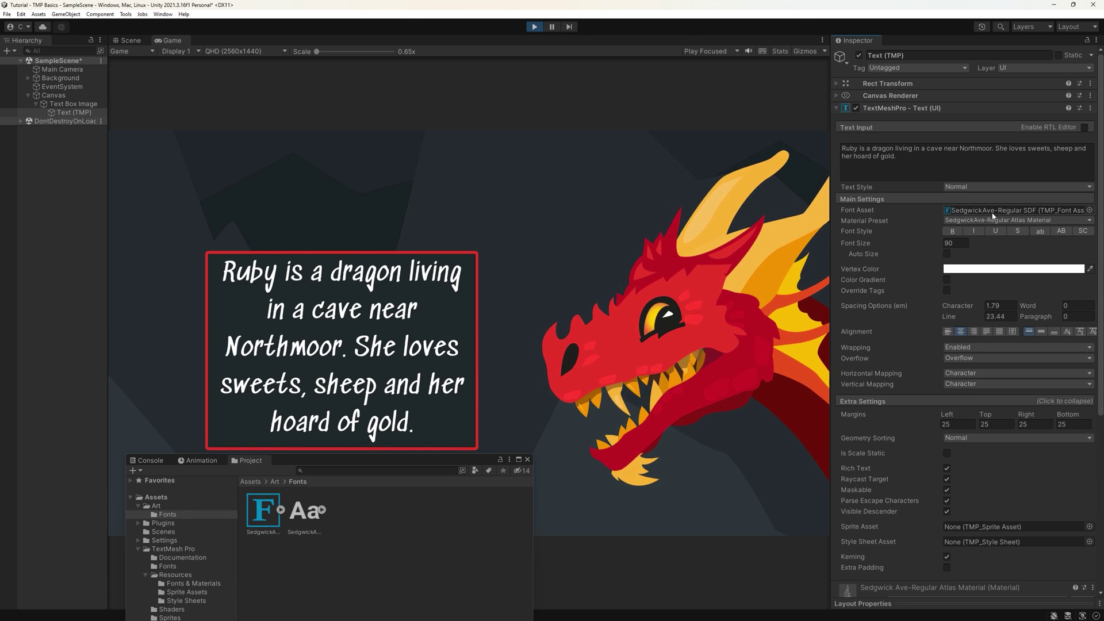
left_click(953, 231)
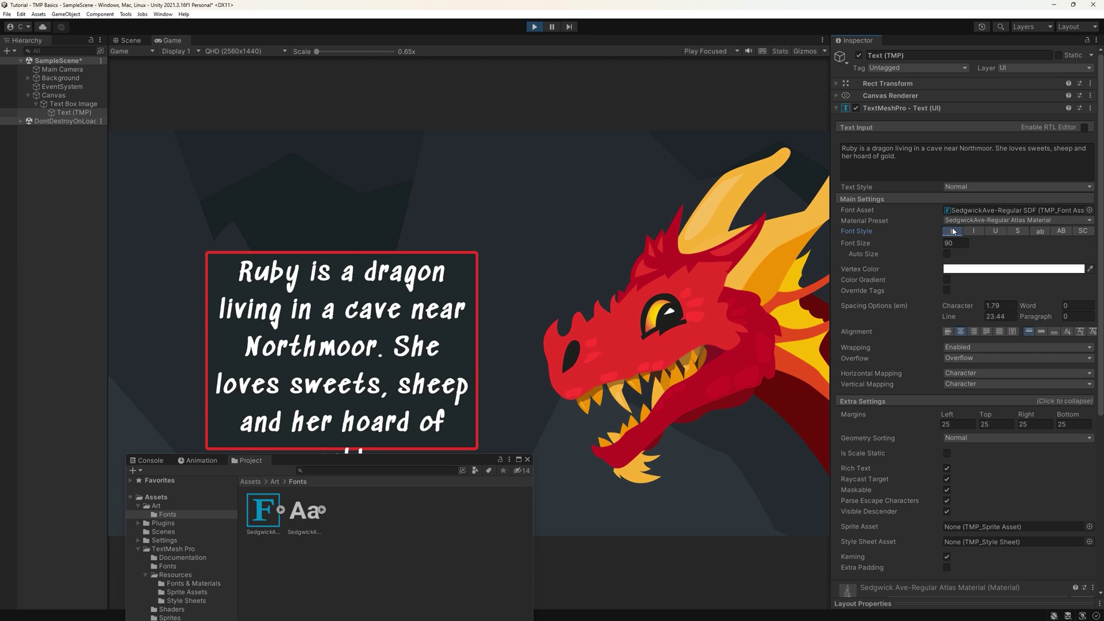
left_click(953, 231)
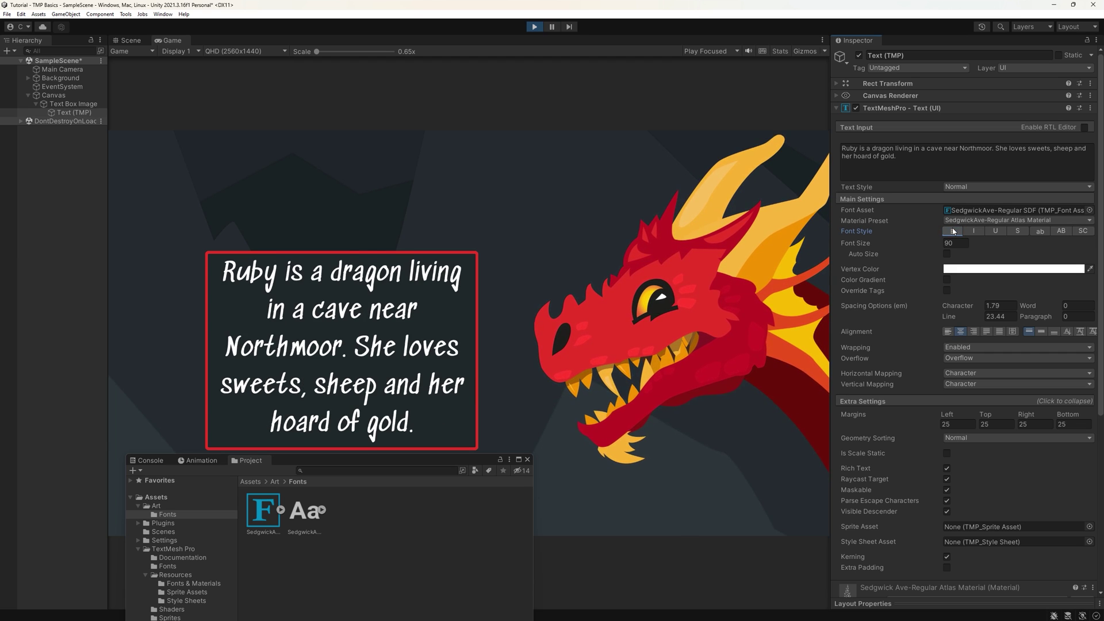
Step: Toggle italic and strikethrough off again, then review the Sedgwick SDF asset's settings
left_click(973, 233)
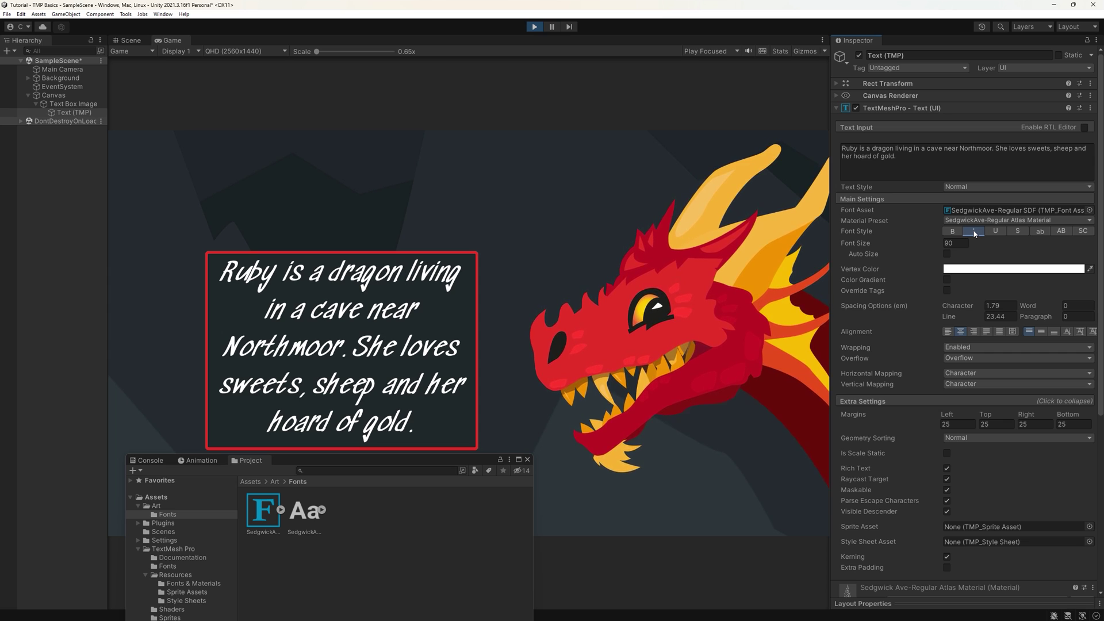
left_click(974, 233)
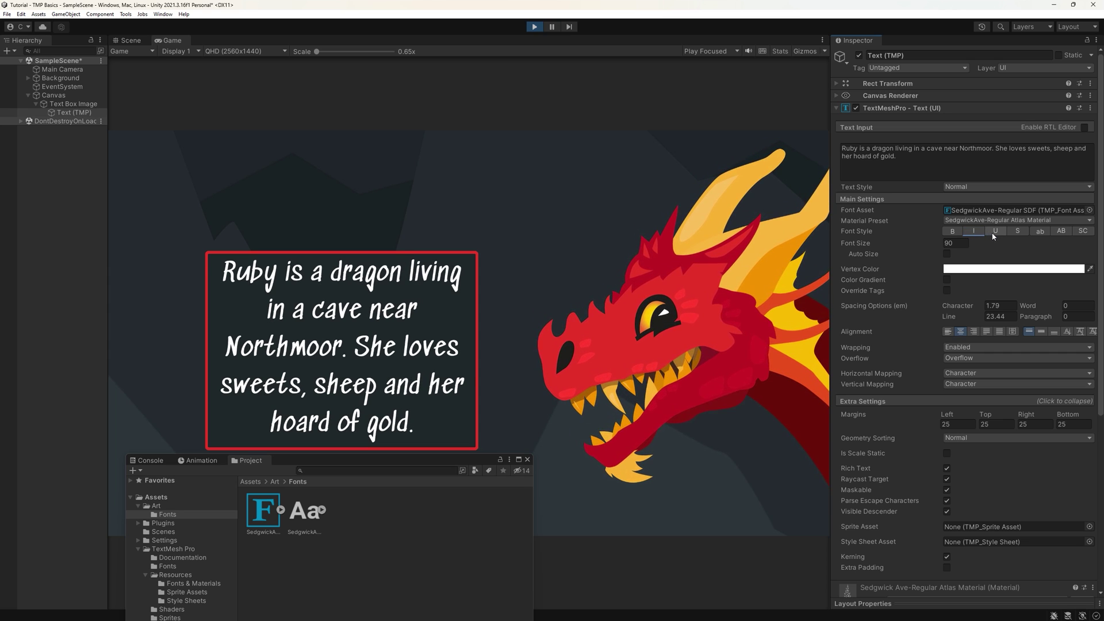
left_click(1018, 233)
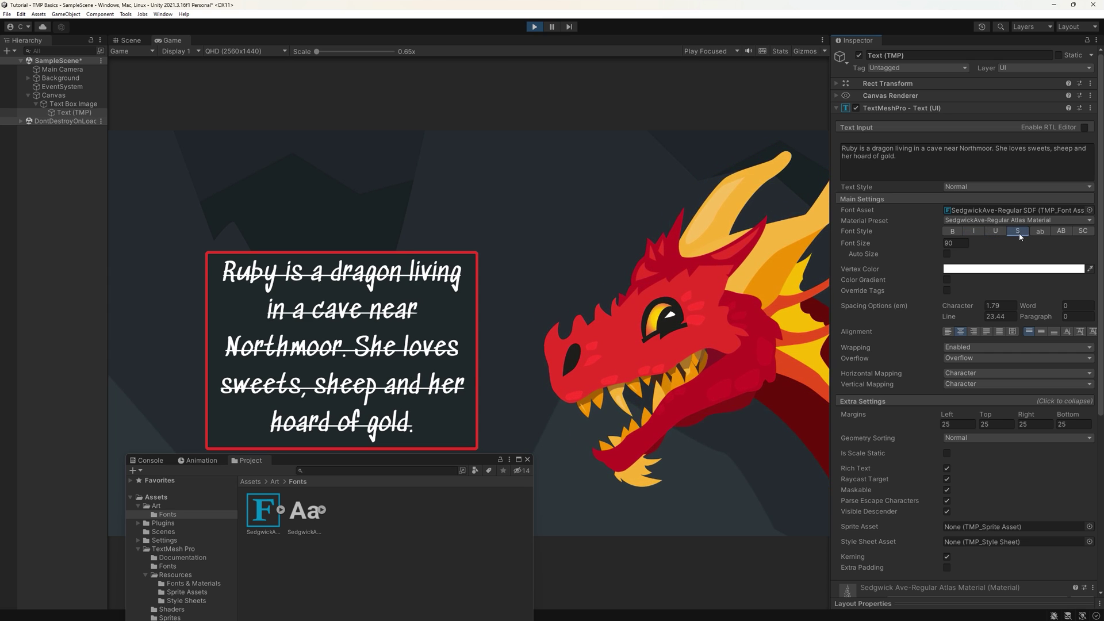
left_click(1019, 234)
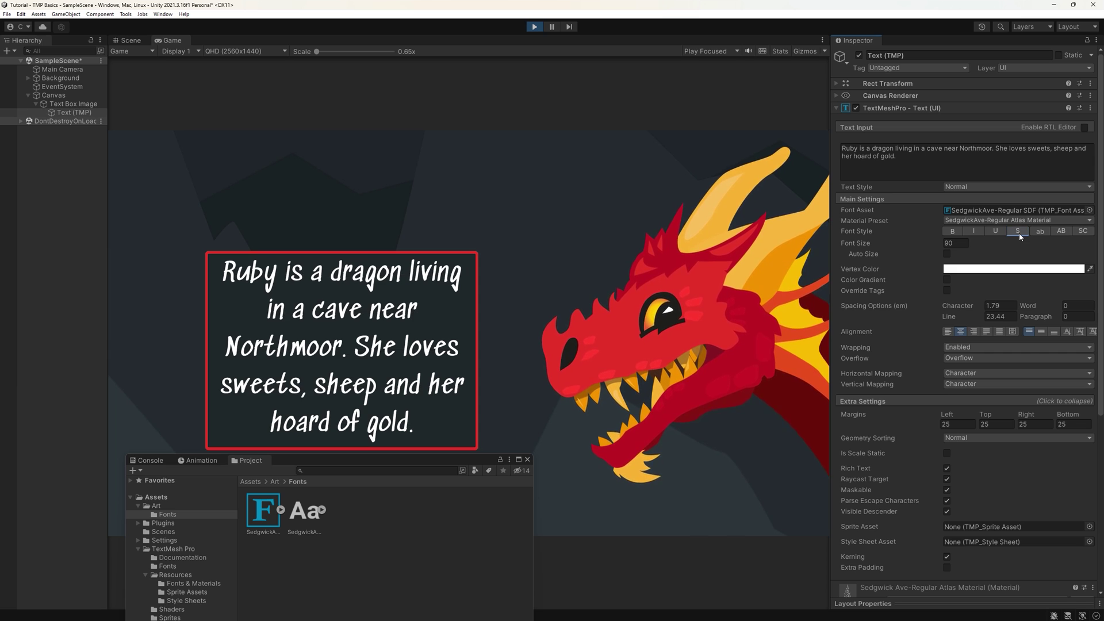
left_click(976, 233)
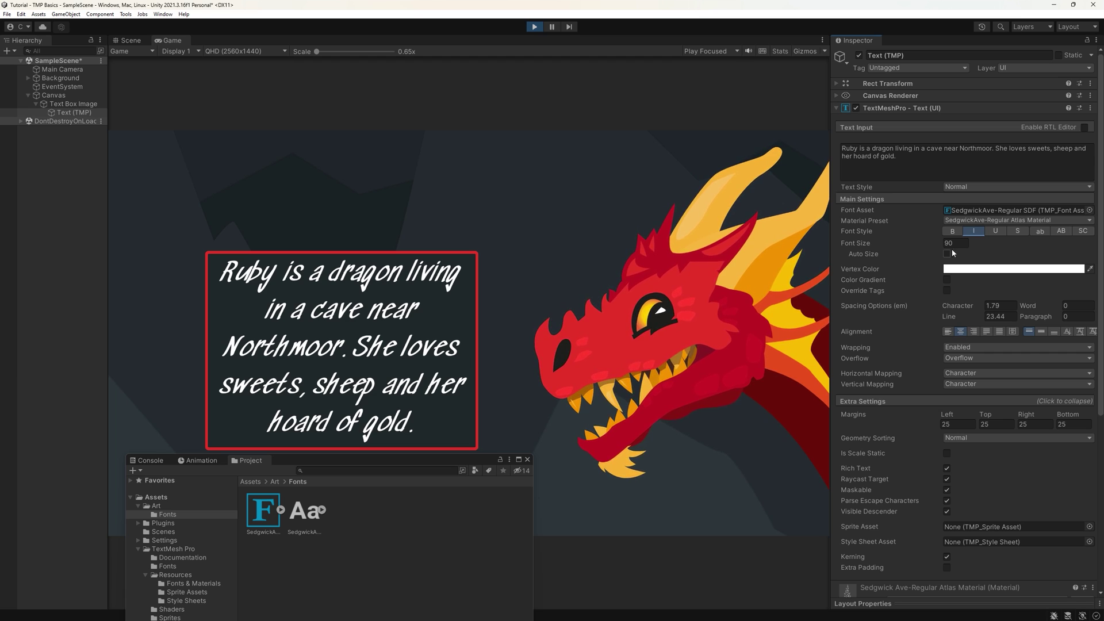
left_click(972, 232)
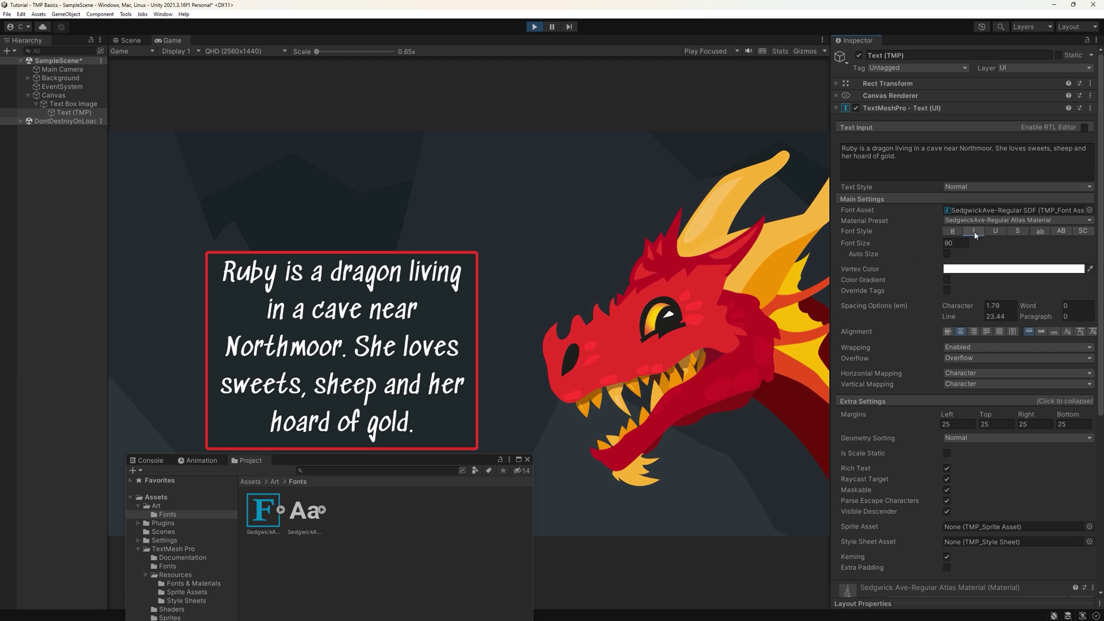
left_click(264, 514)
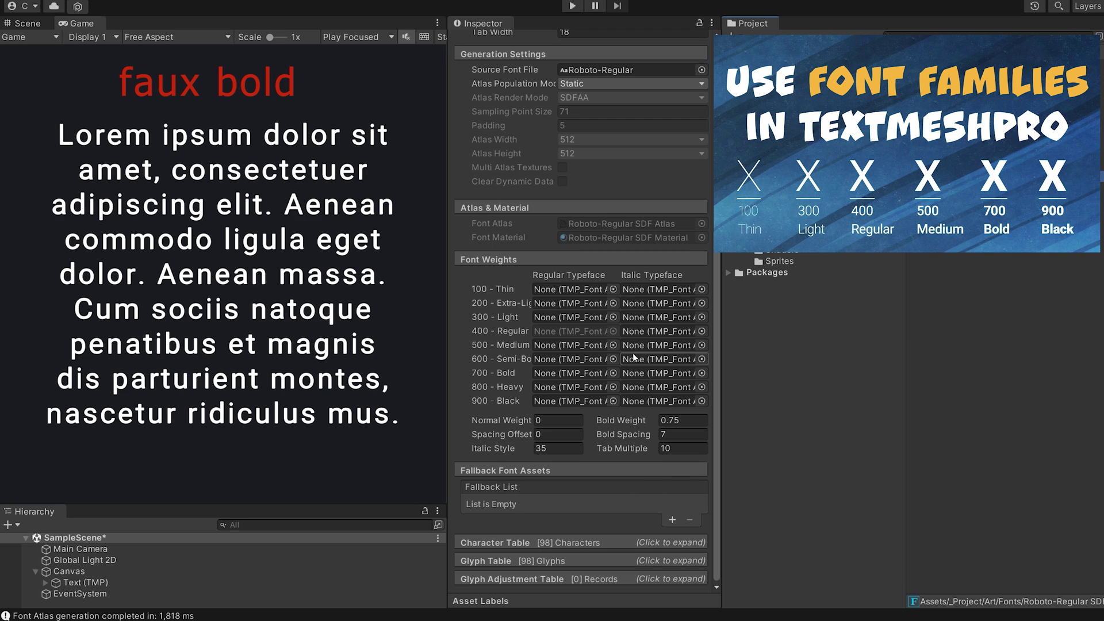
Step: Drag Roboto-Black SDF into the 900 - Black Regular Typeface slot of Font Weights
left_click_drag(966, 65, 566, 410)
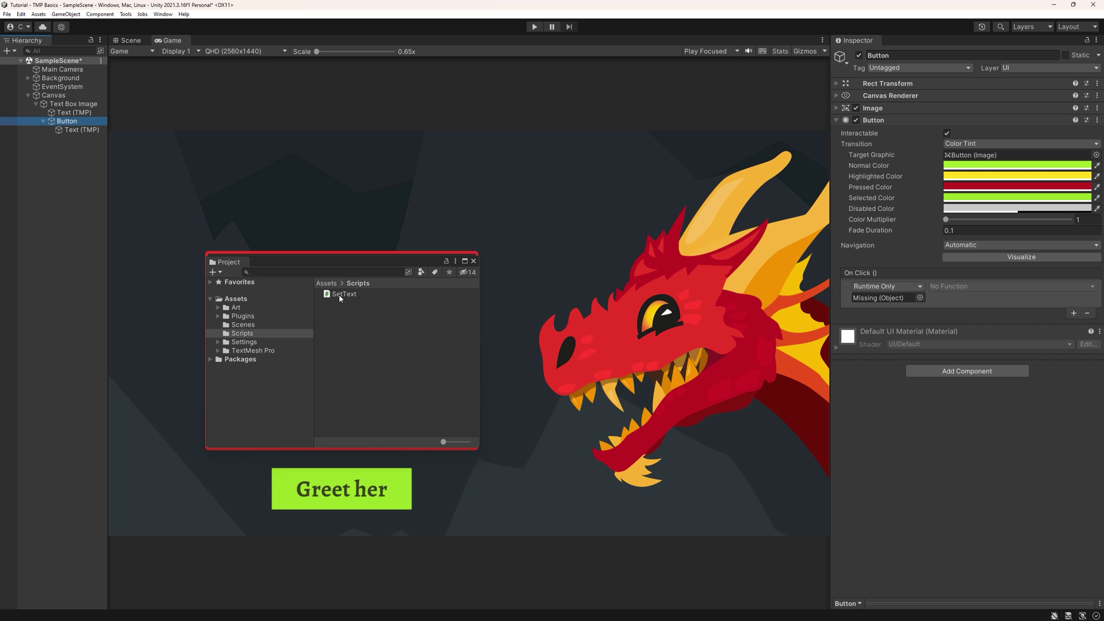
Step: Attach the SetText script to the Greet her button, with Text (TMP) as Textbox
left_click_drag(339, 294, 650, 483)
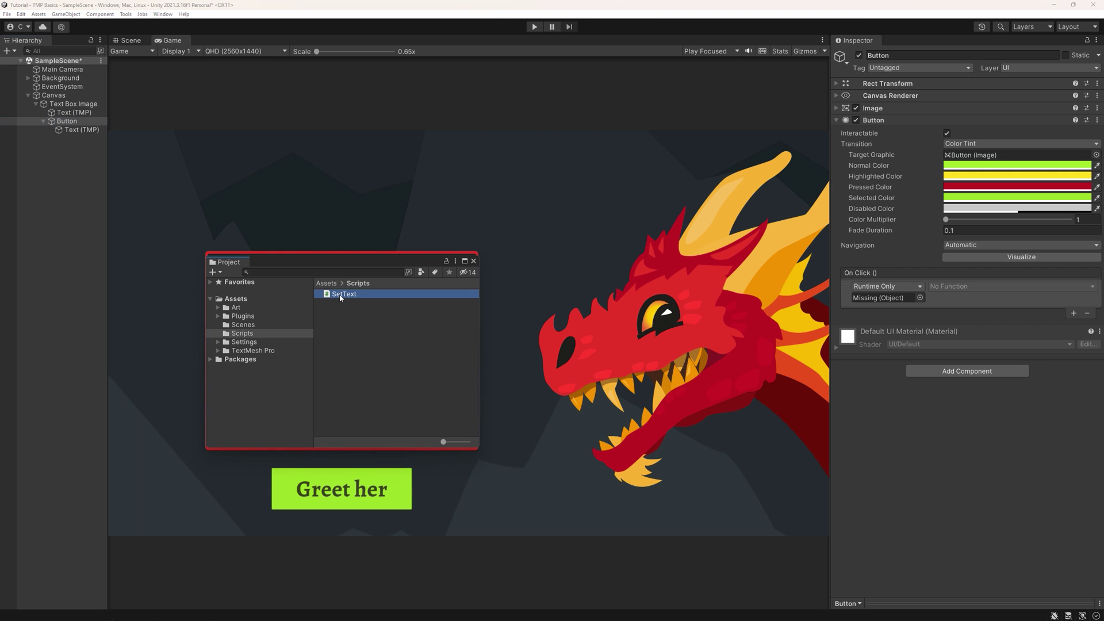
left_click_drag(911, 442, 910, 442)
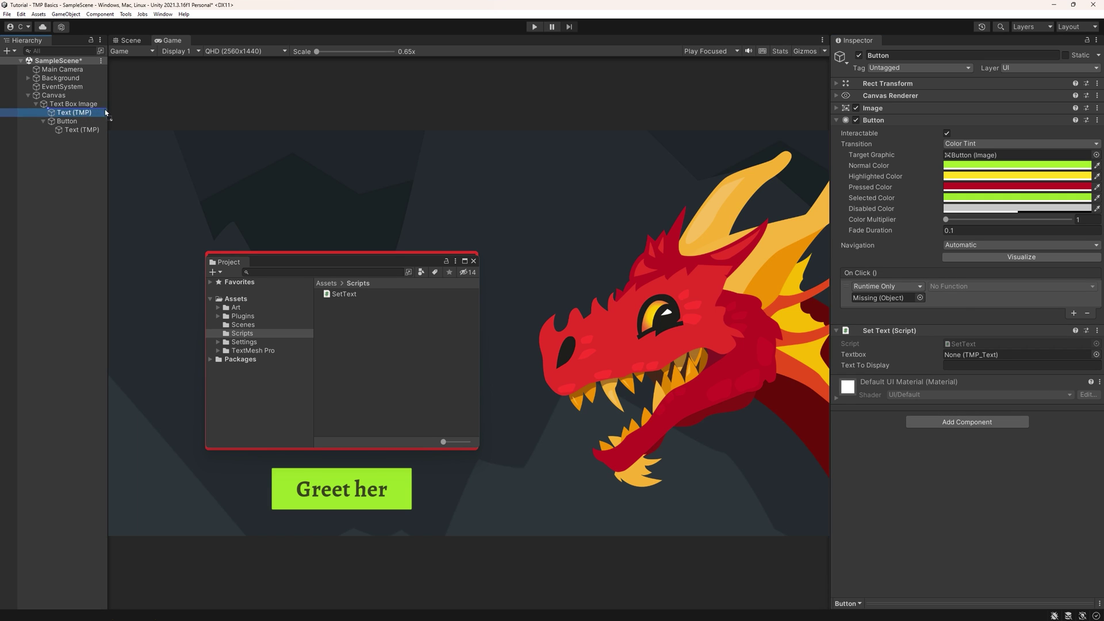
left_click_drag(966, 340, 975, 363)
type("Oh, I didn't know it was you! Welcome!")
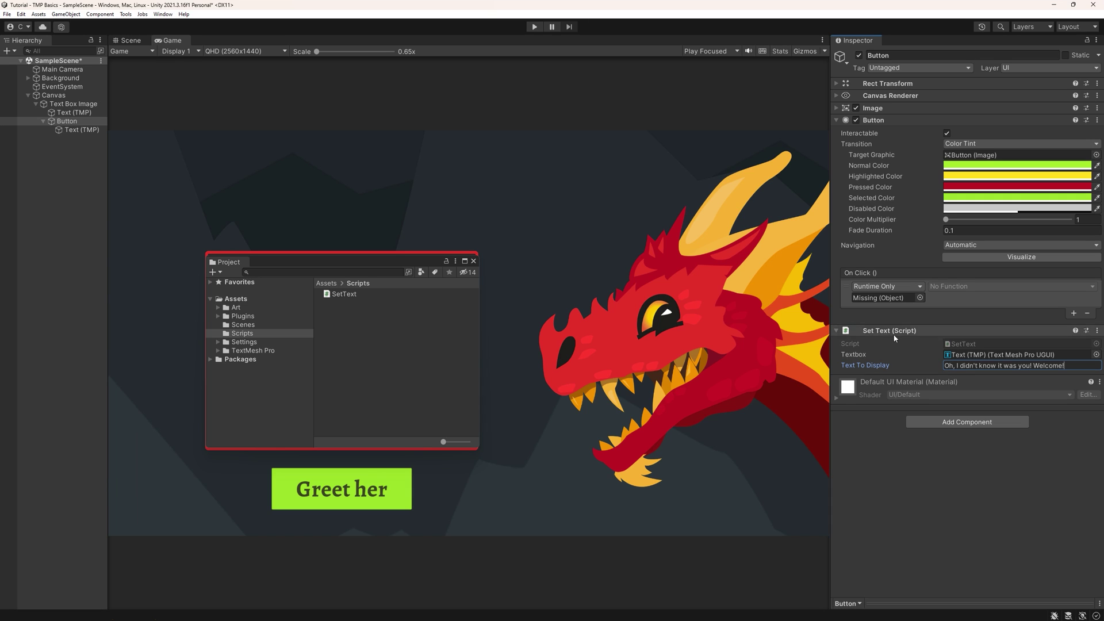
Step: Make the button's On Click call SetText.SetTextboxText, and test Greet her in play mode
left_click_drag(883, 333, 891, 298)
left_click(944, 288)
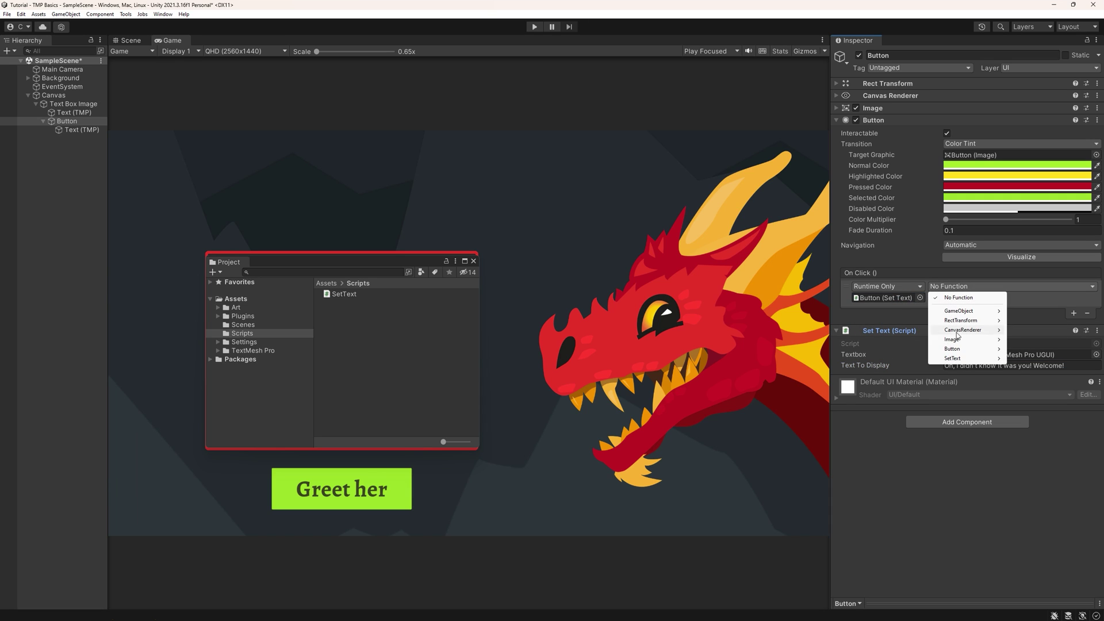
mouse_move(967, 358)
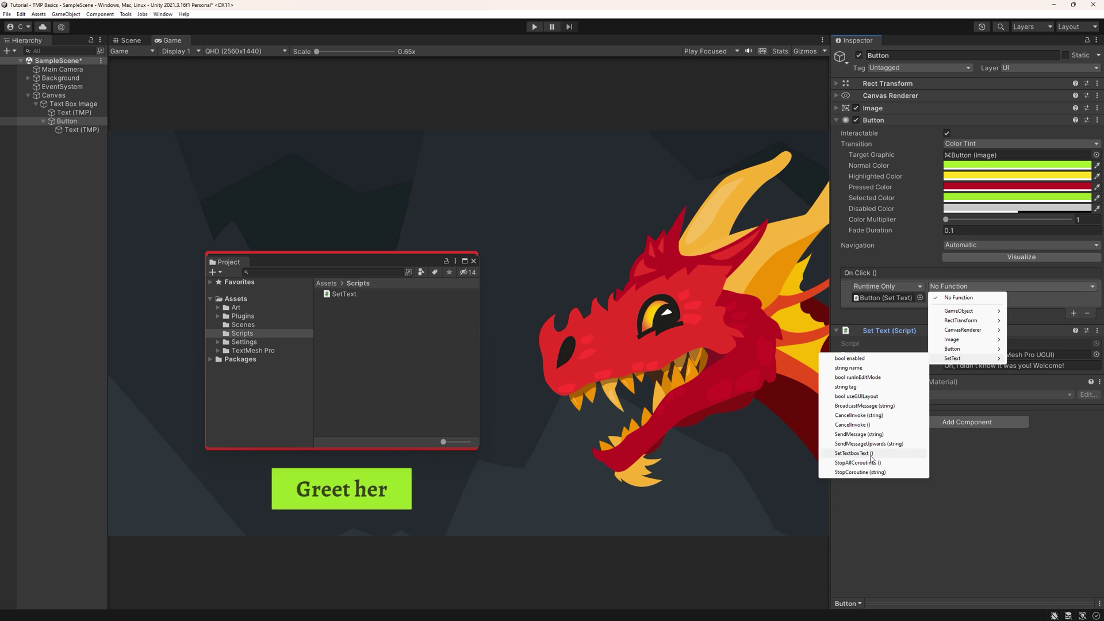
left_click(871, 454)
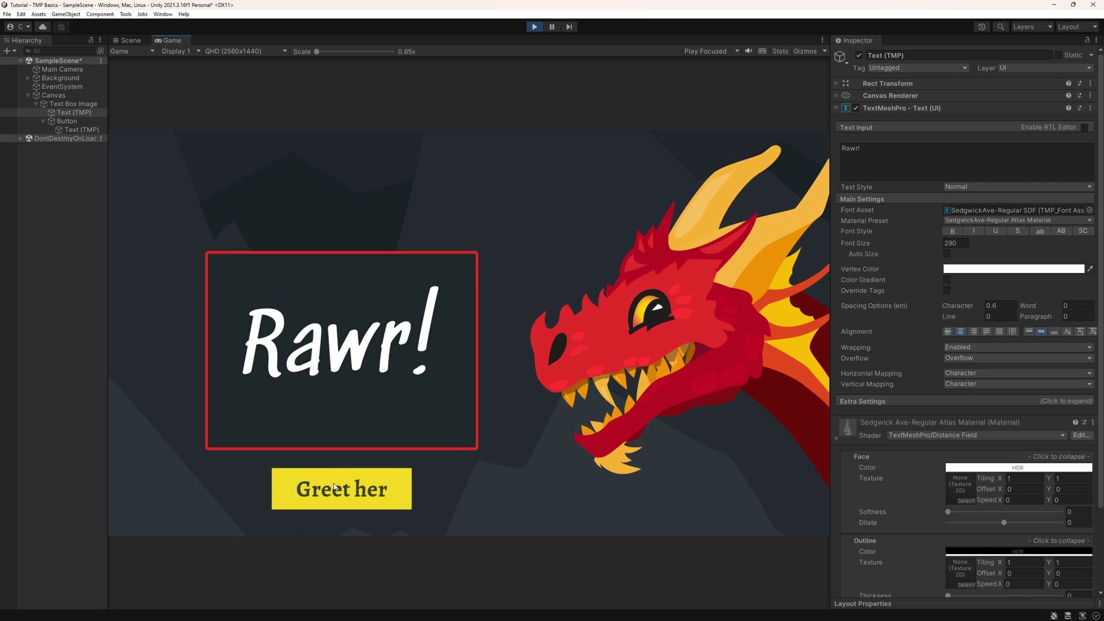
left_click(335, 488)
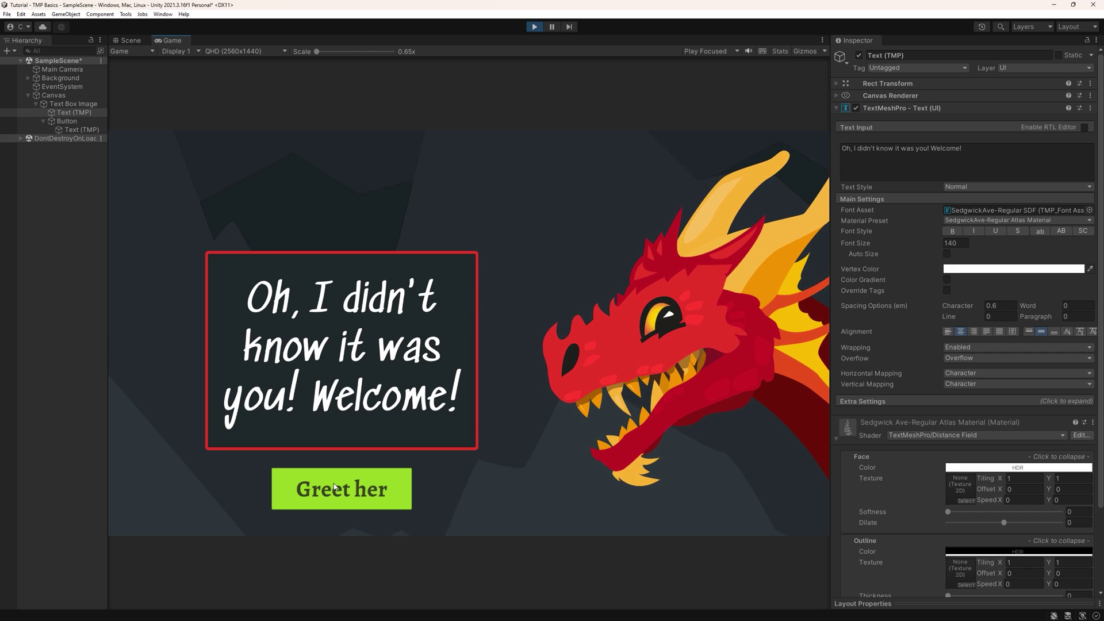
Step: Stop play mode and bring up the TextMesh Pro settings in Project Settings
key("ctrl+p")
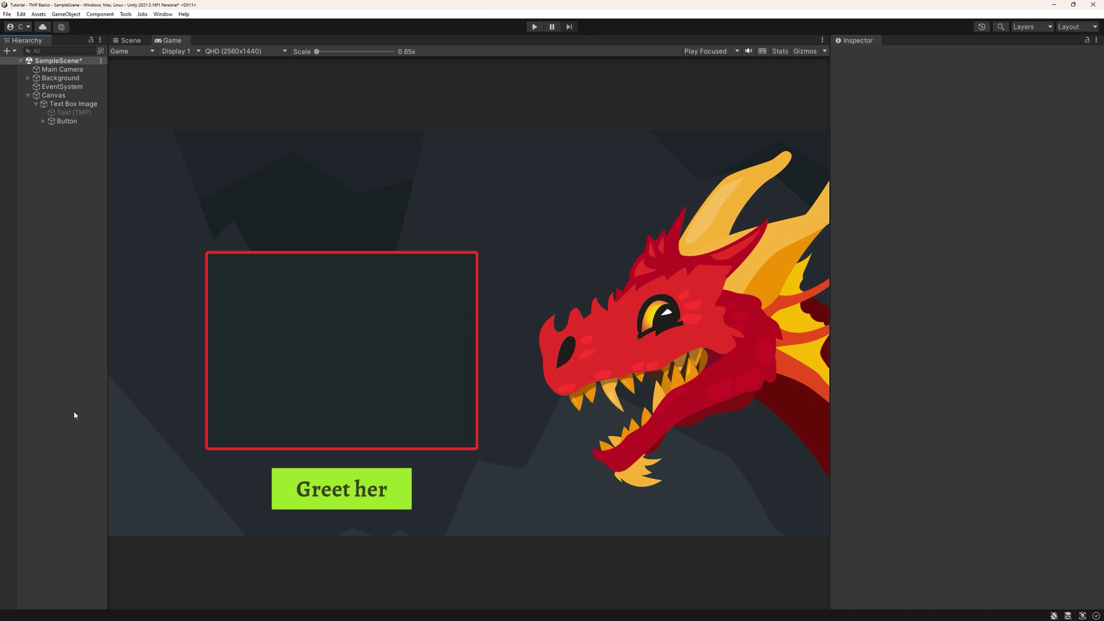
left_click(19, 14)
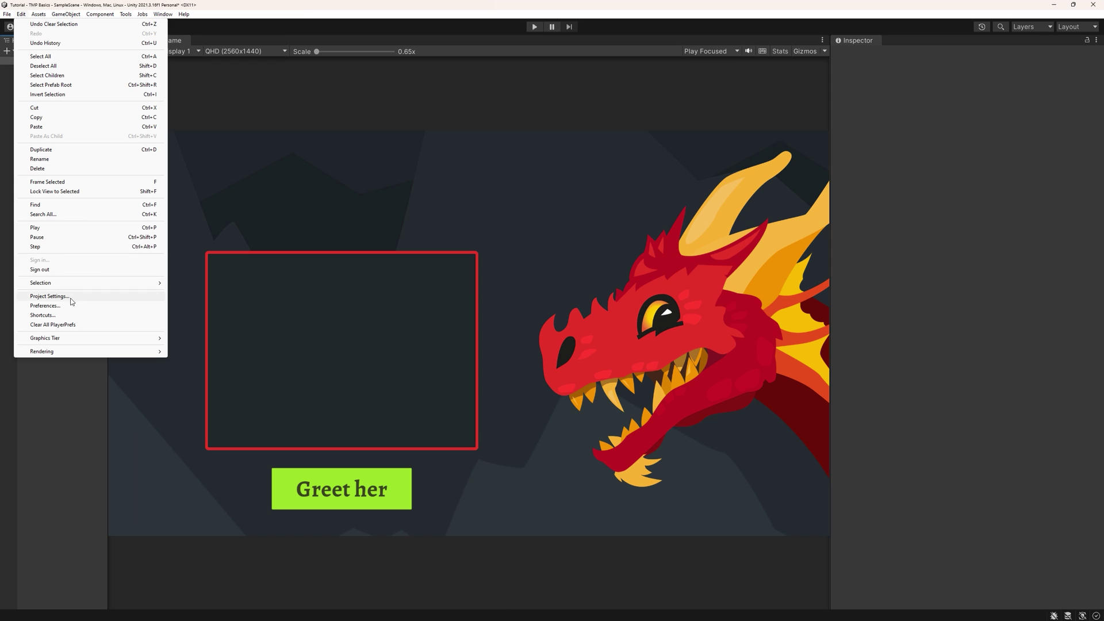
left_click(49, 295)
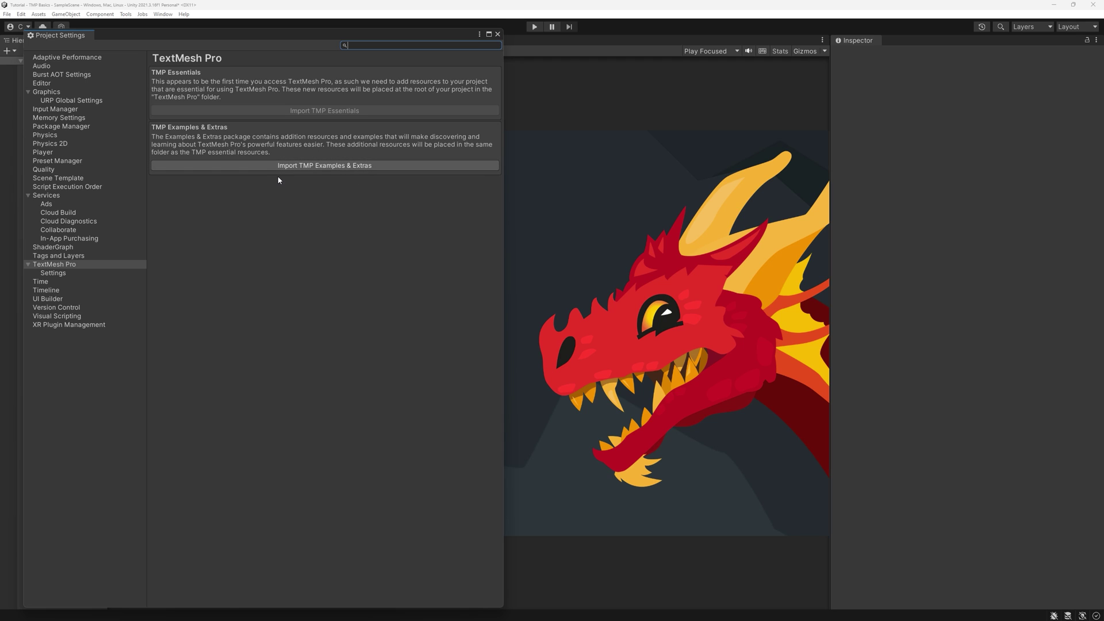
left_click(54, 274)
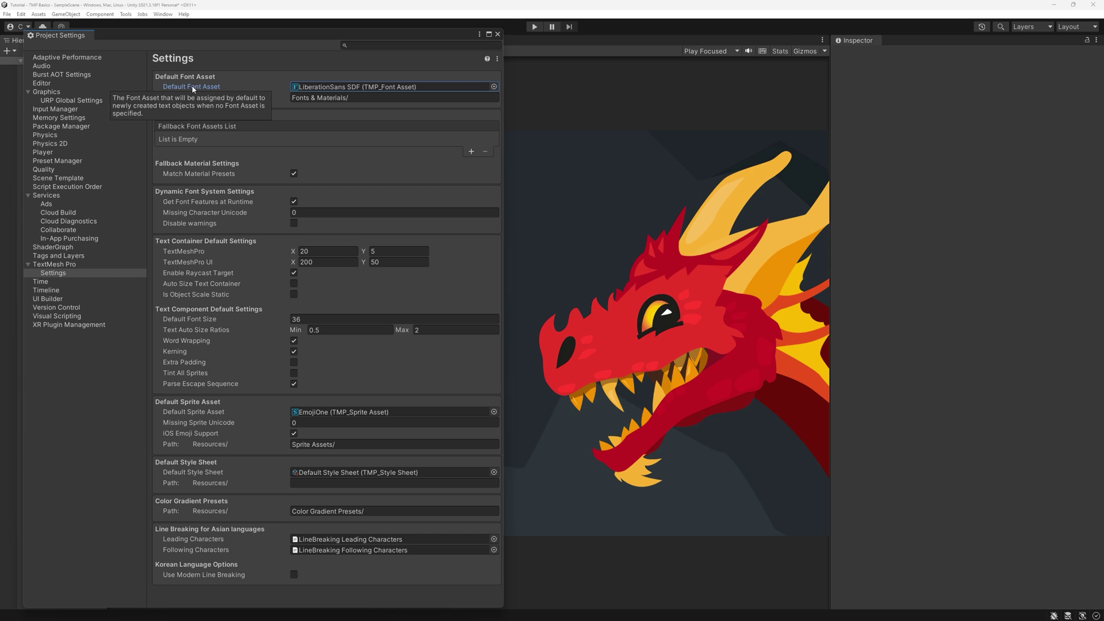
Step: Choose Alegreya-Bold SDF as the Default Font Asset and close Project Settings
left_click(490, 84)
left_click(494, 87)
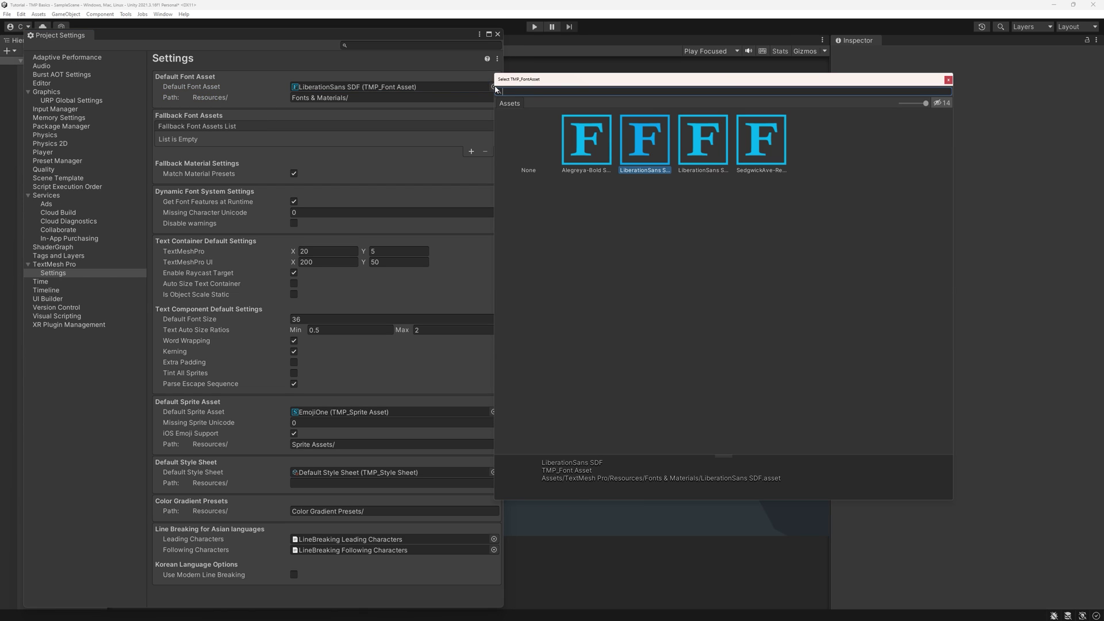
left_click(586, 156)
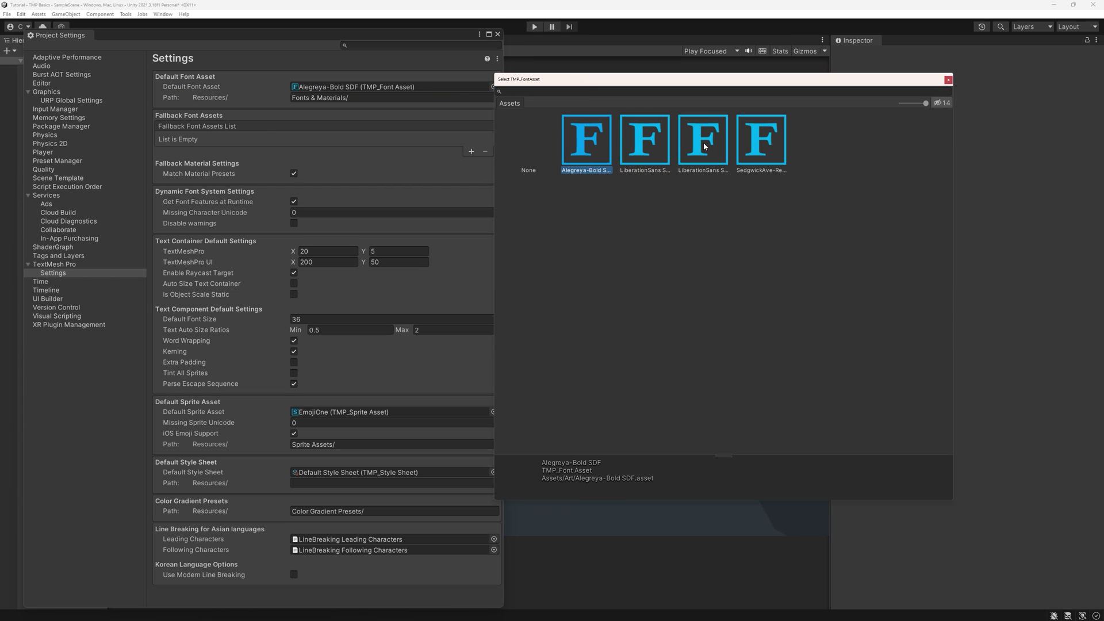
left_click(704, 146)
left_click(741, 139)
left_click(583, 150)
double_click(587, 148)
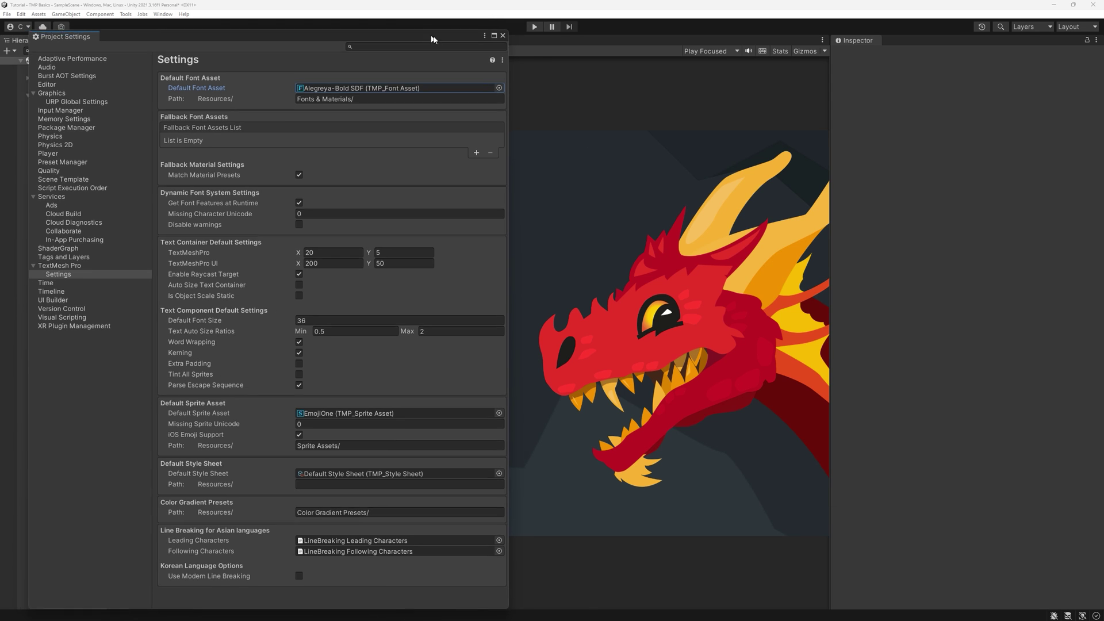
left_click(496, 33)
left_click(65, 105)
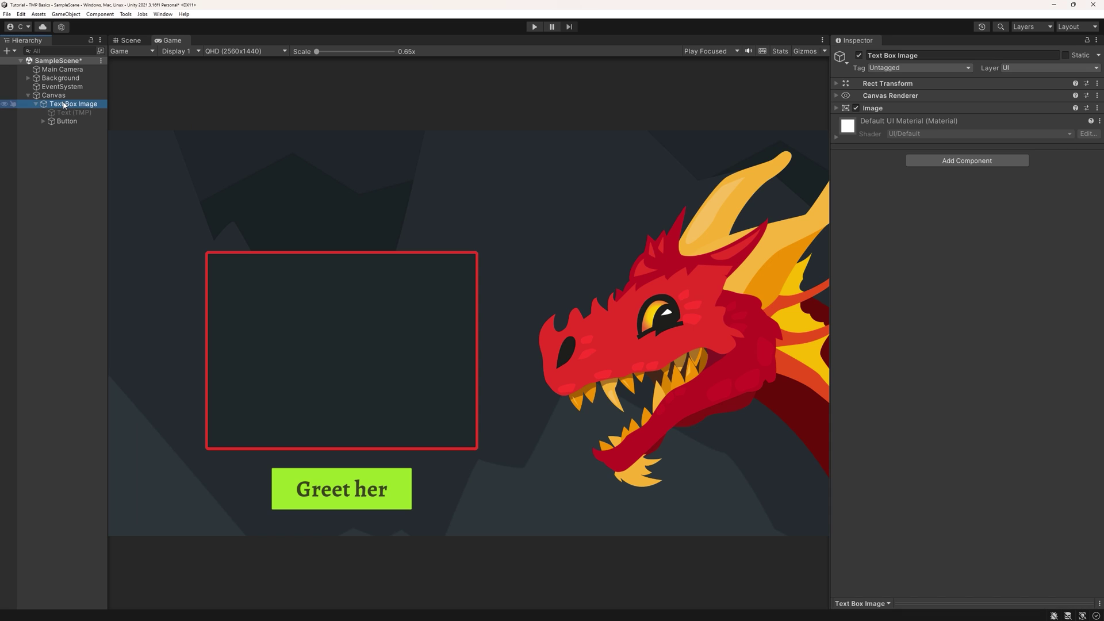
Step: Add and delete a test TMP text, then set TMP UI defaults to 400×100, size 150
right_click(63, 107)
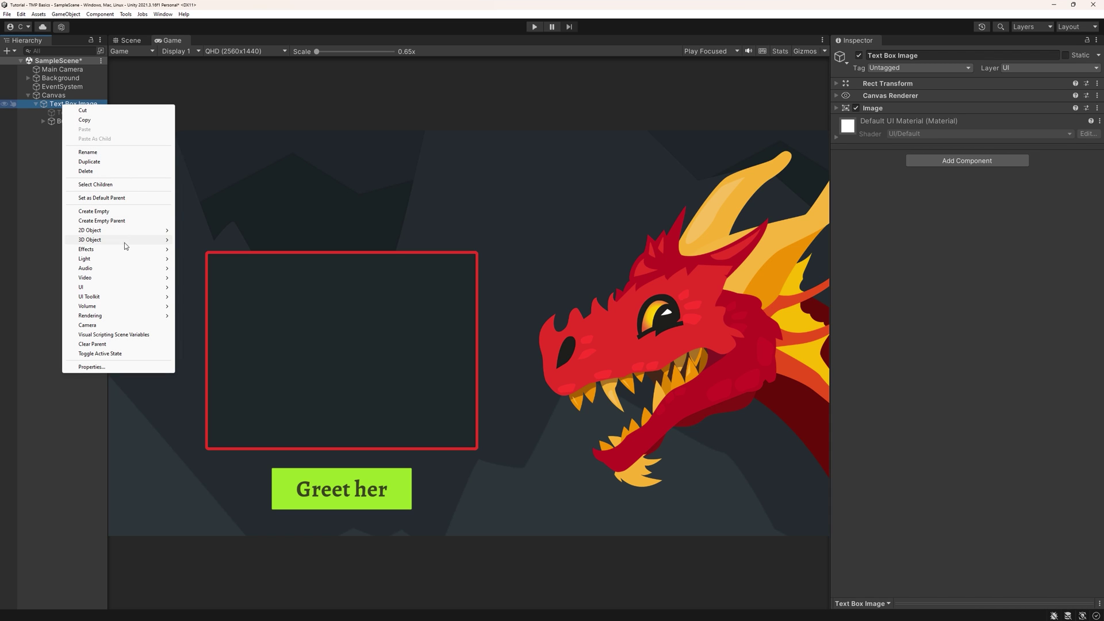
mouse_move(104, 286)
left_click(216, 298)
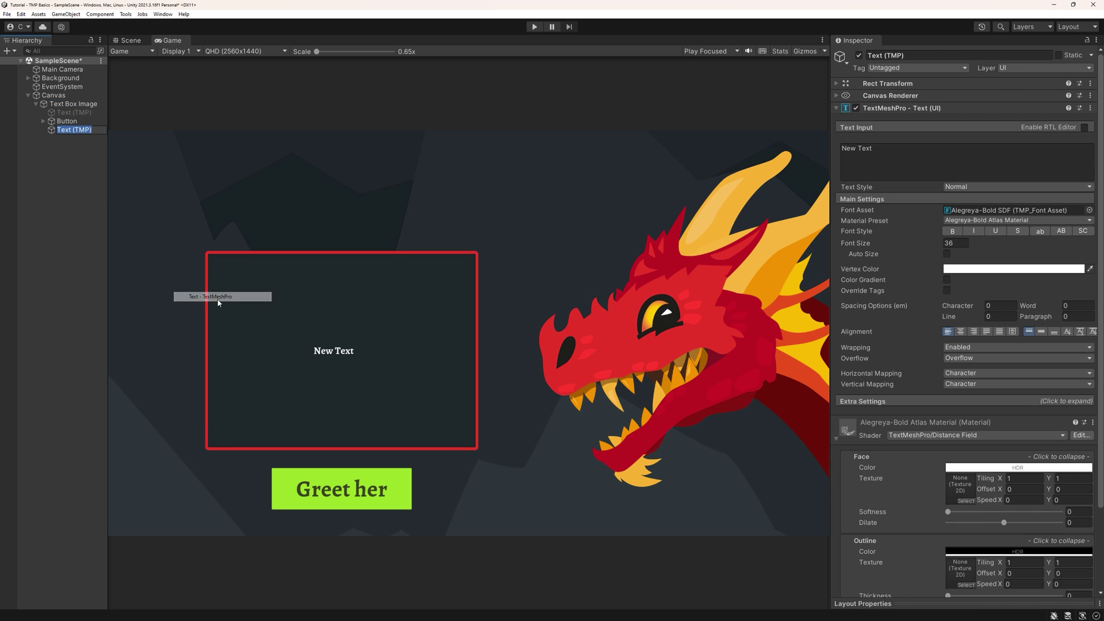
left_click(76, 160)
left_click(72, 129)
key("Delete")
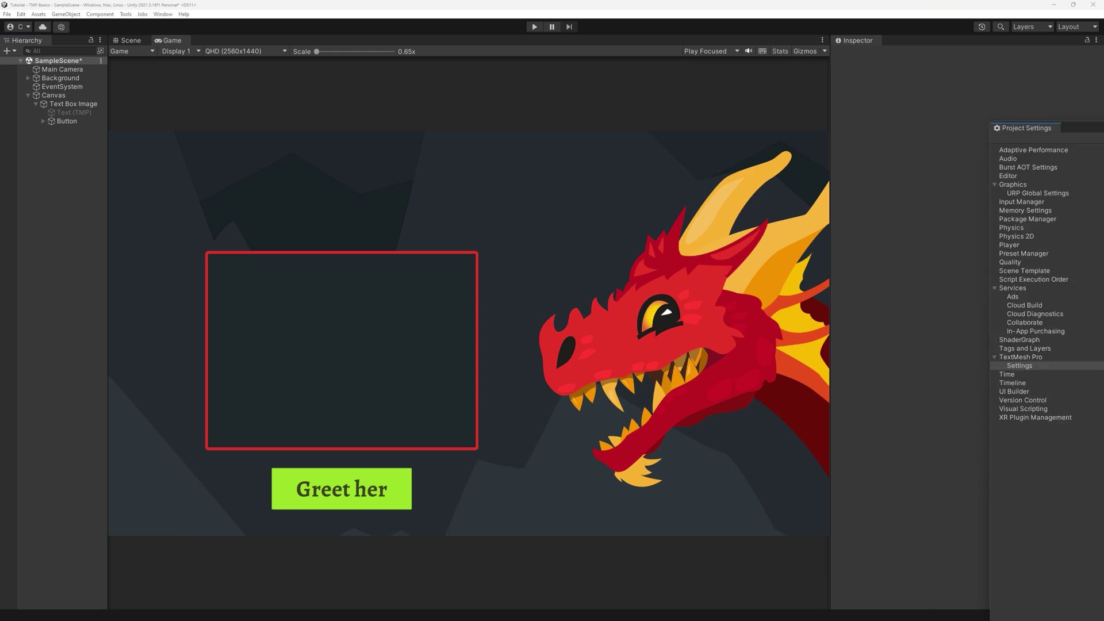
left_click_drag(1035, 118, 255, 45)
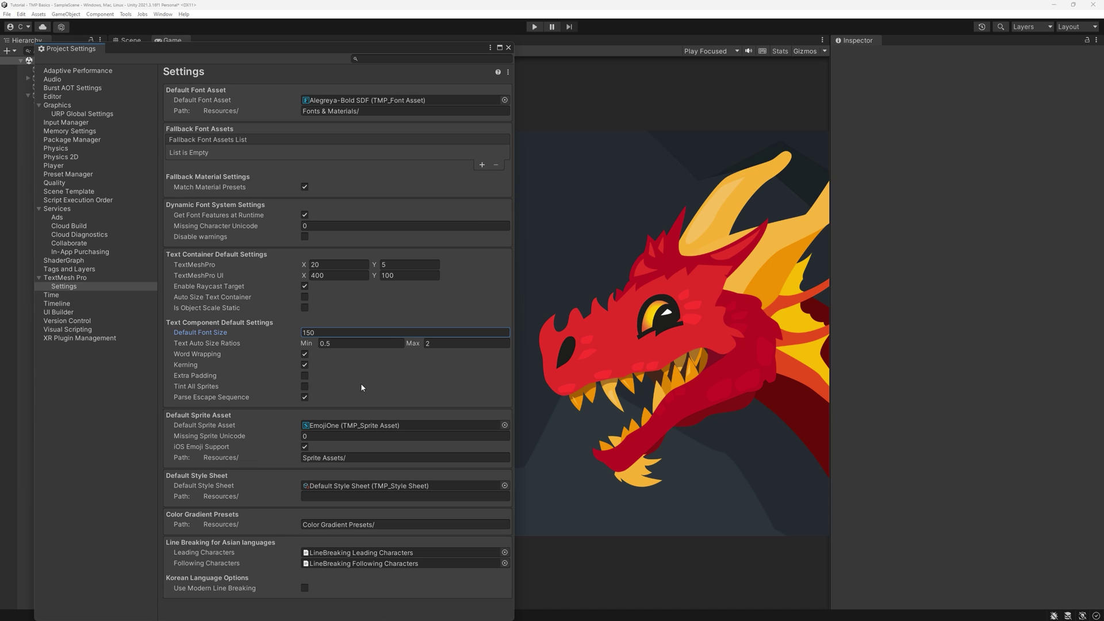
left_click(511, 48)
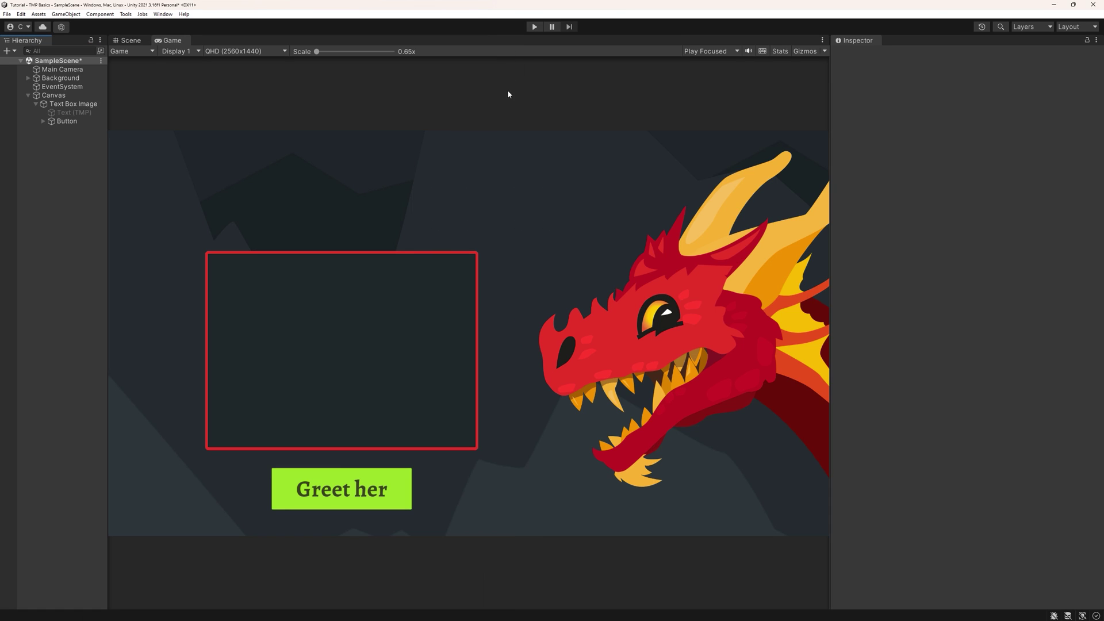
Step: Add a TMP text with the dragon's introduction line inside Text Box Image, trying bold briefly
right_click(54, 104)
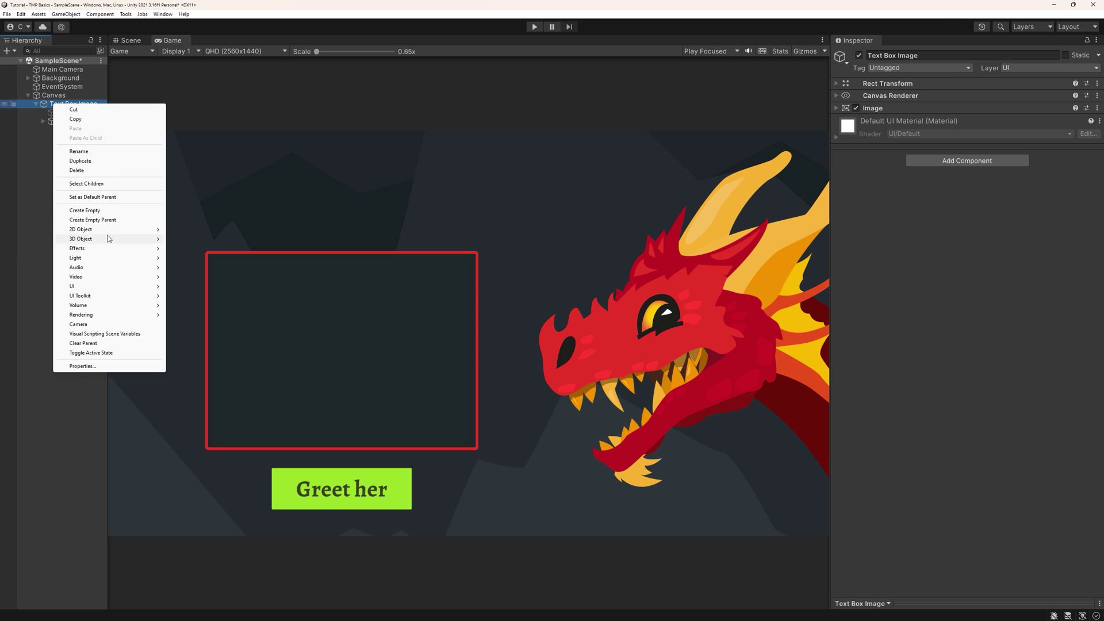
mouse_move(72, 286)
left_click(200, 296)
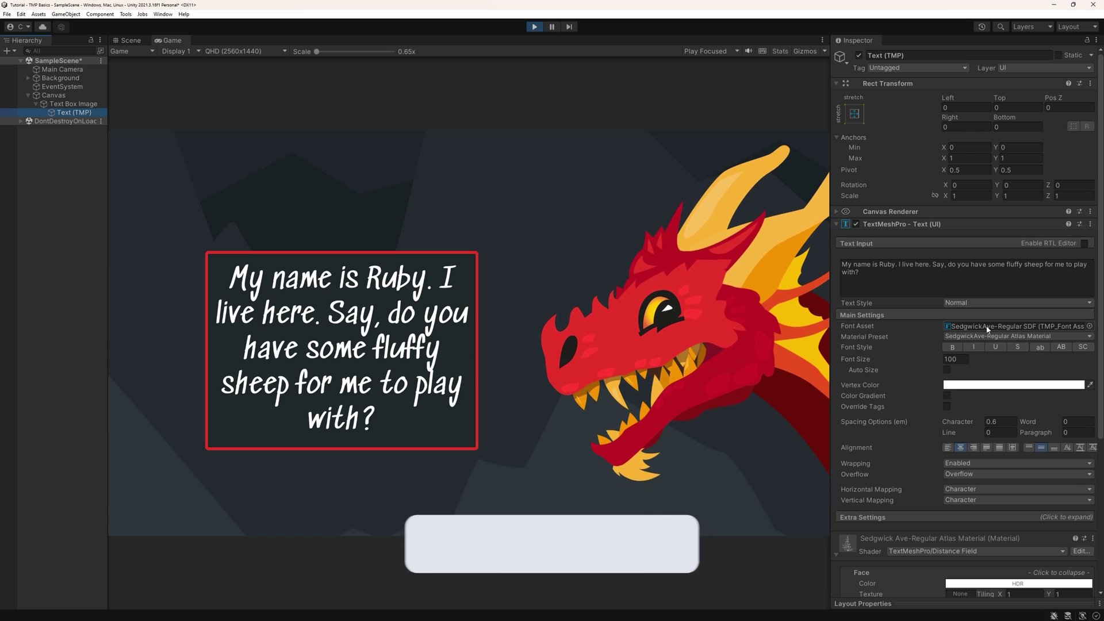
double_click(886, 264)
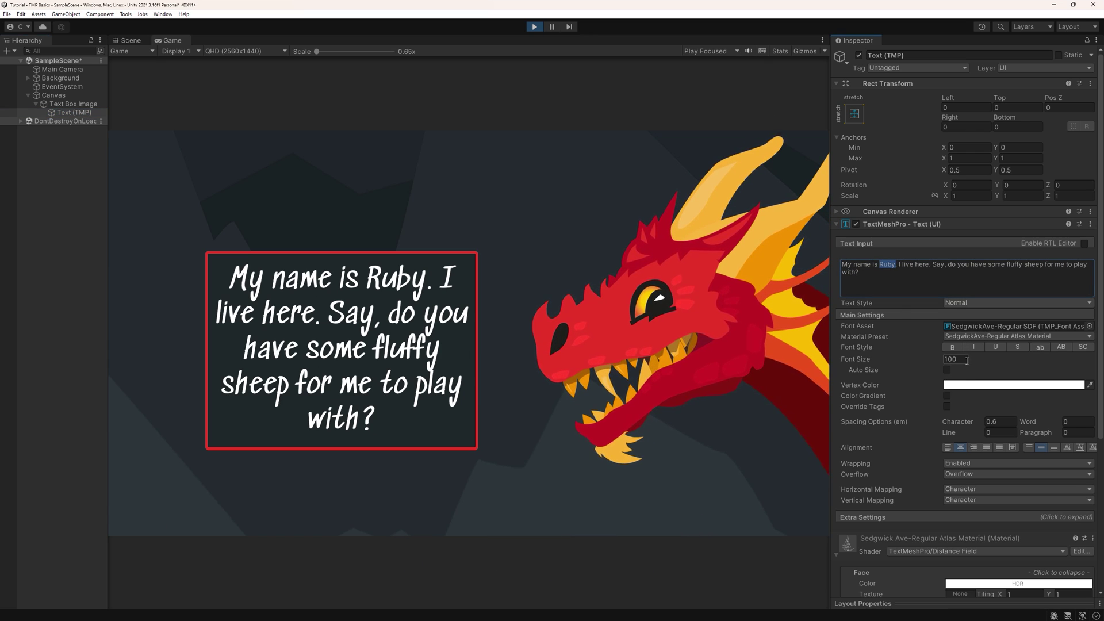
left_click(957, 347)
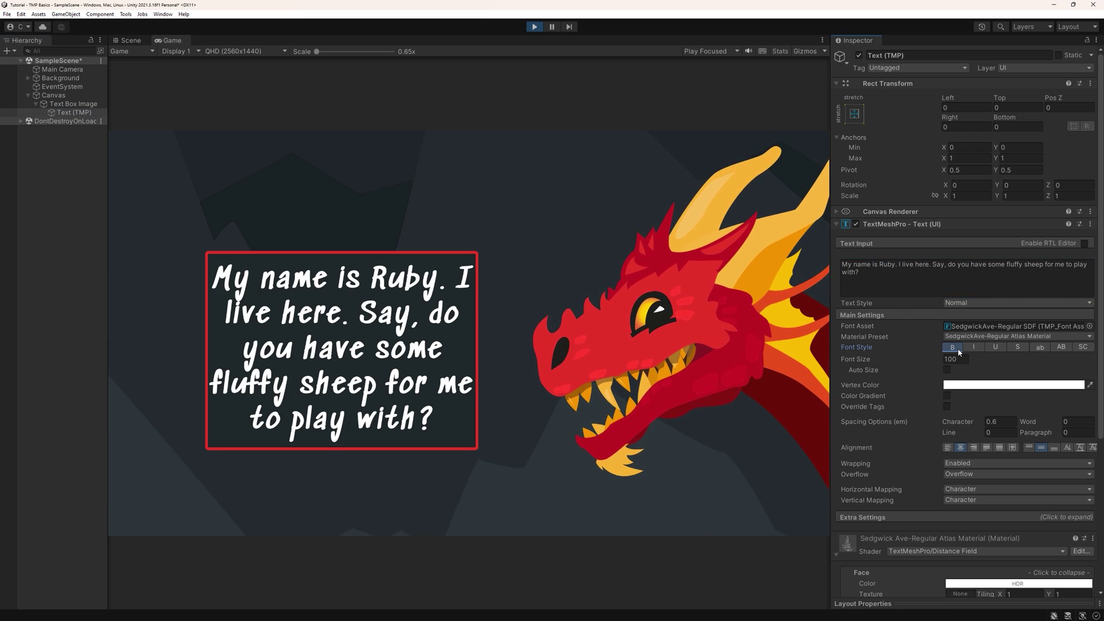
left_click(957, 347)
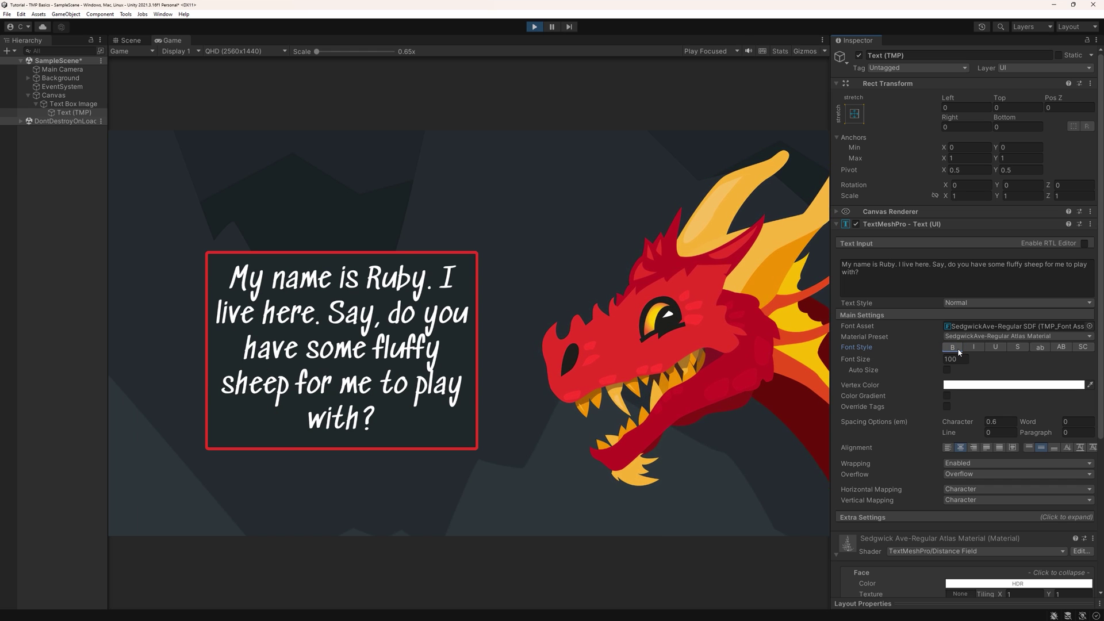
left_click(881, 267)
key("ctrl+a")
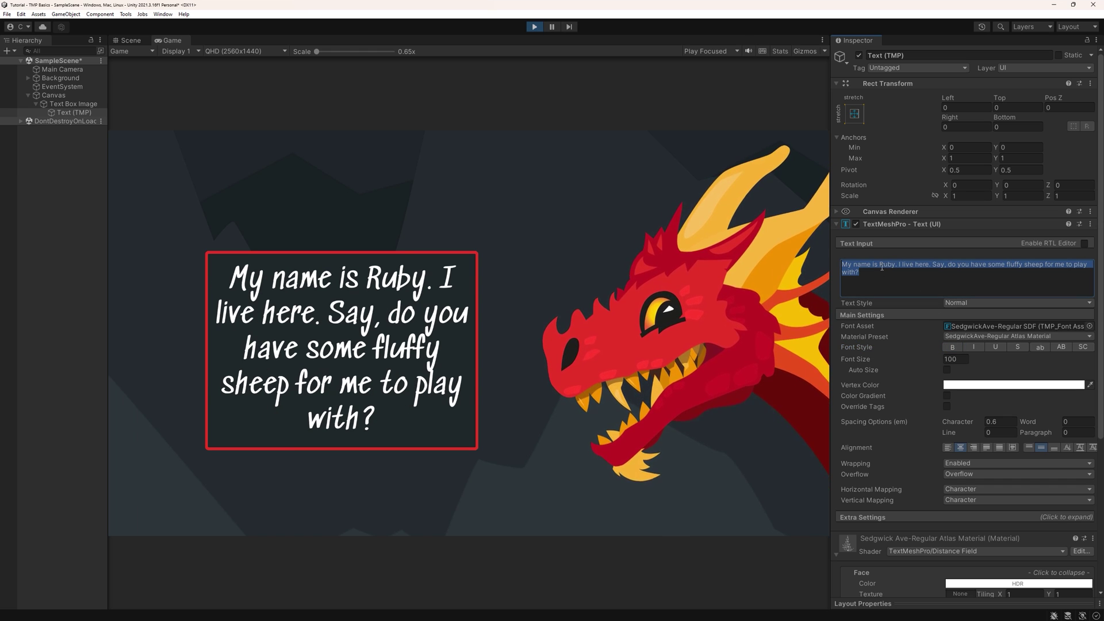
Step: Place the insertion point at Ruby in the dragon's first dialogue line for editing
left_click(880, 265)
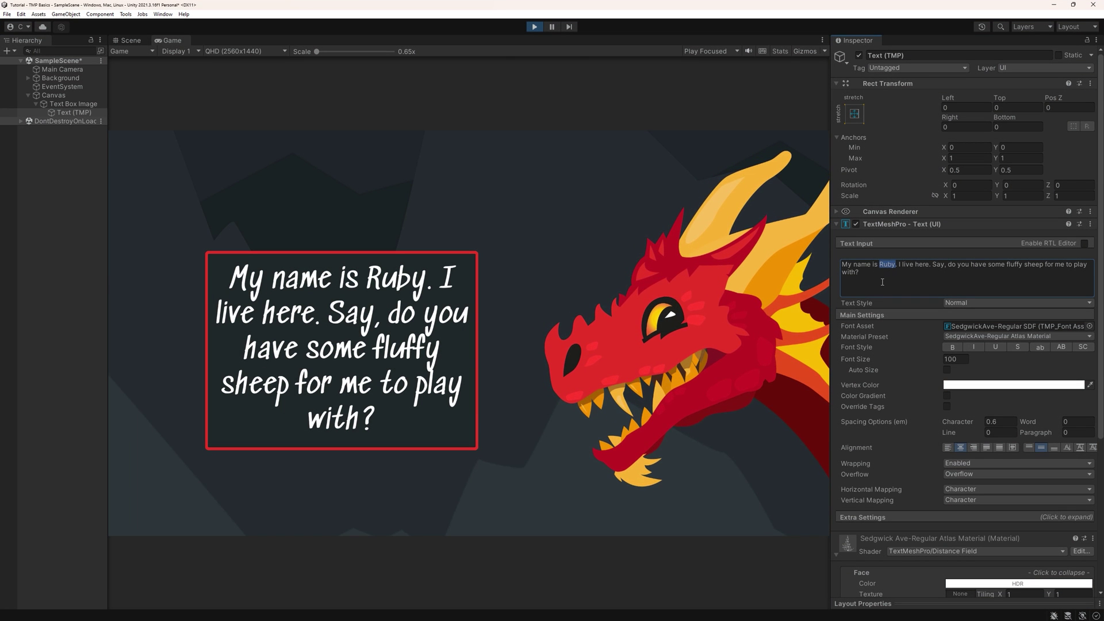
left_click(879, 263)
type("<")
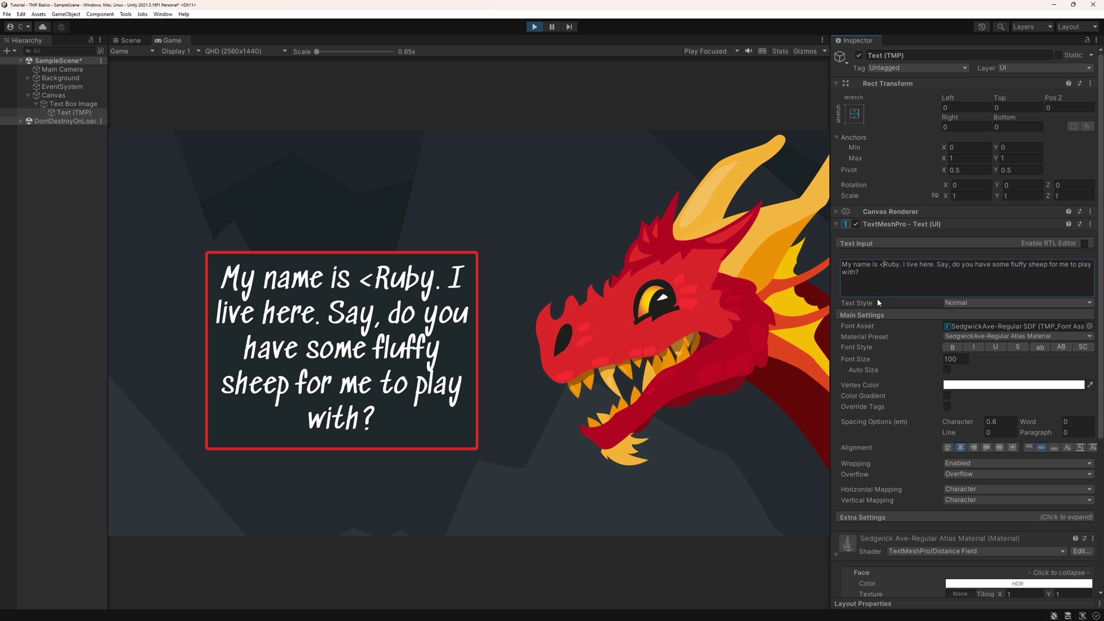
type("b")
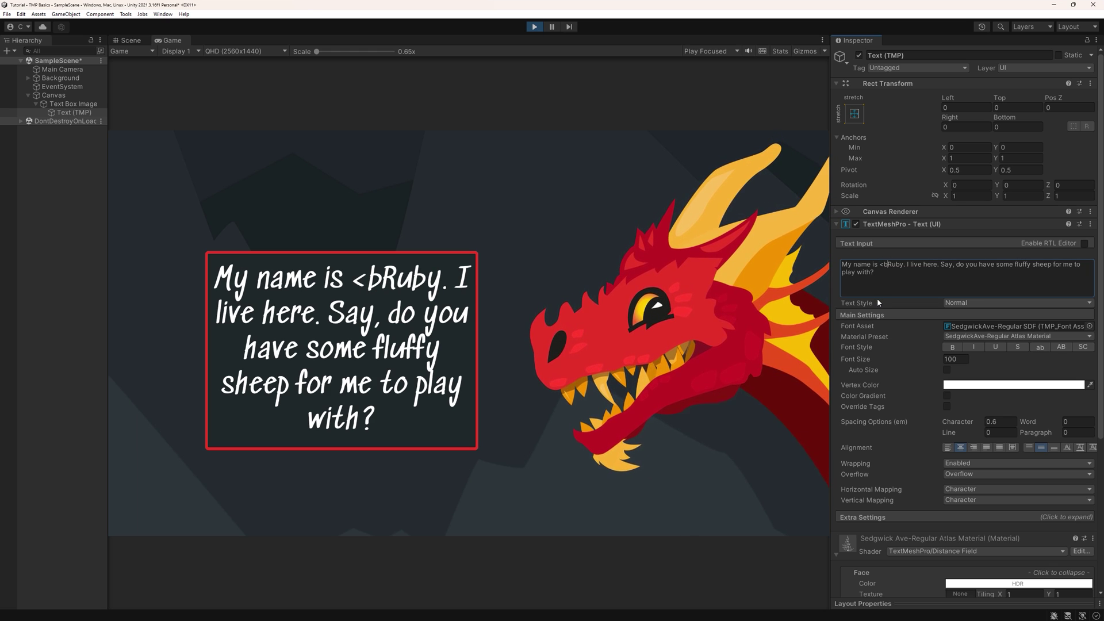
type(">")
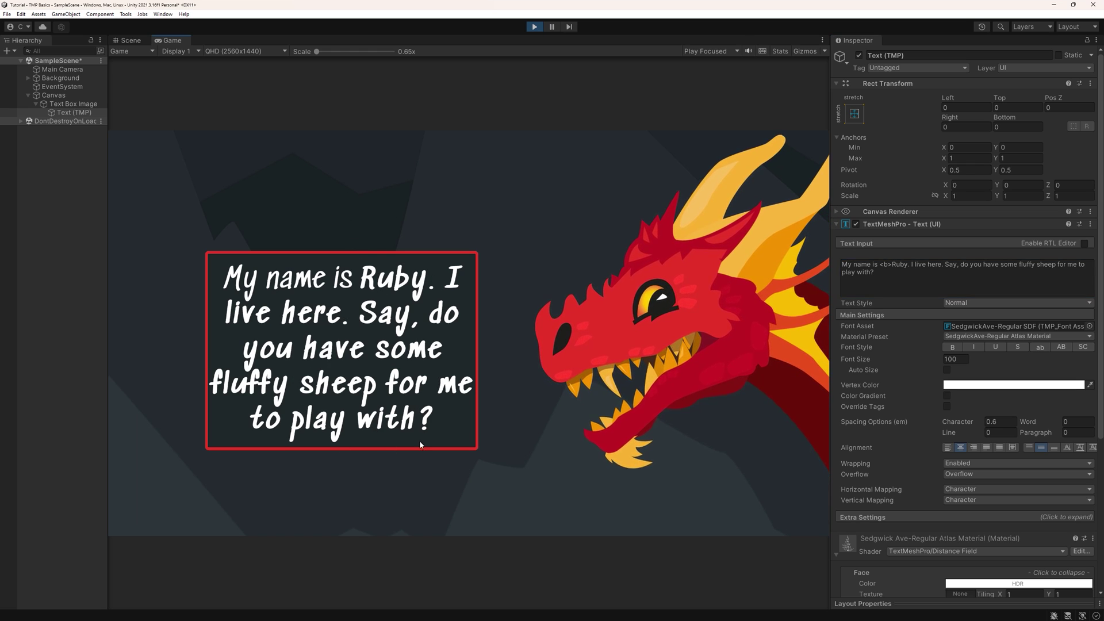
left_click(905, 265)
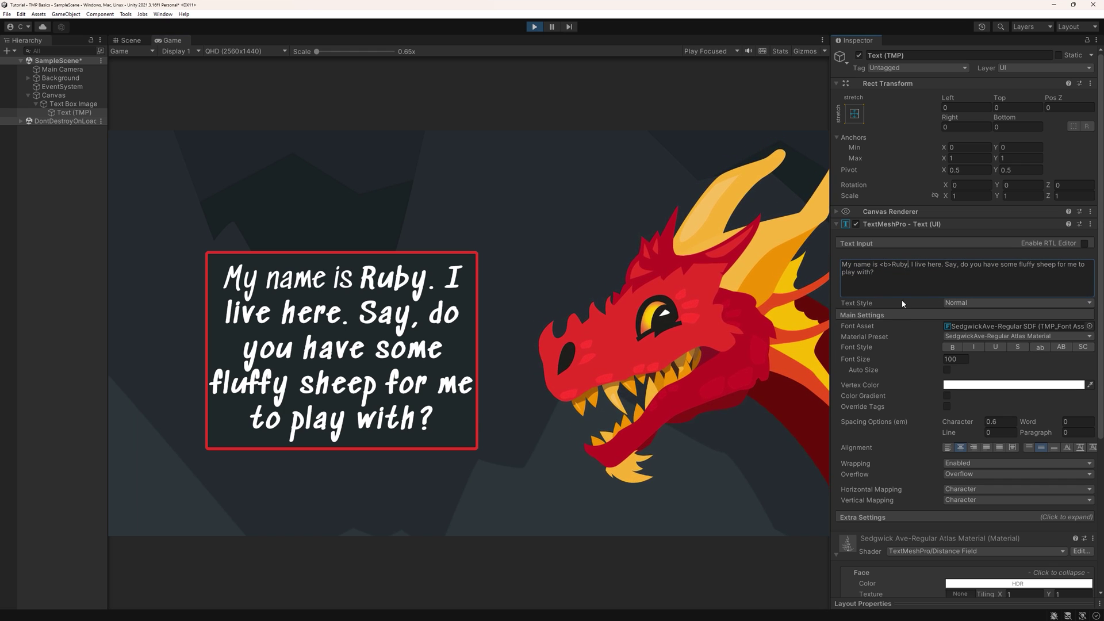
type("<")
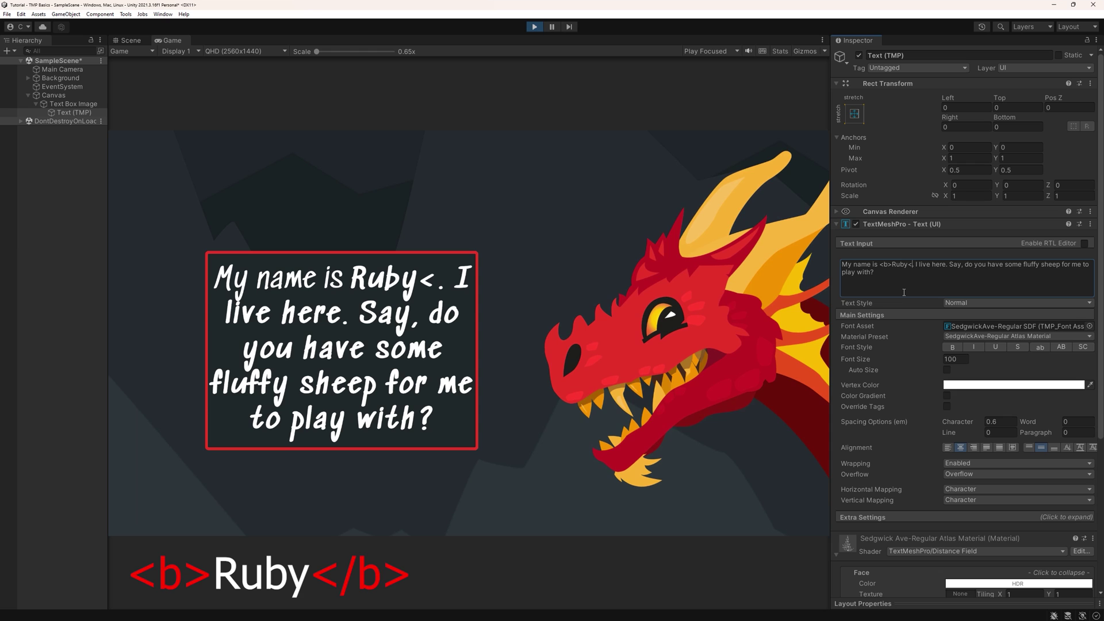
type("/b>")
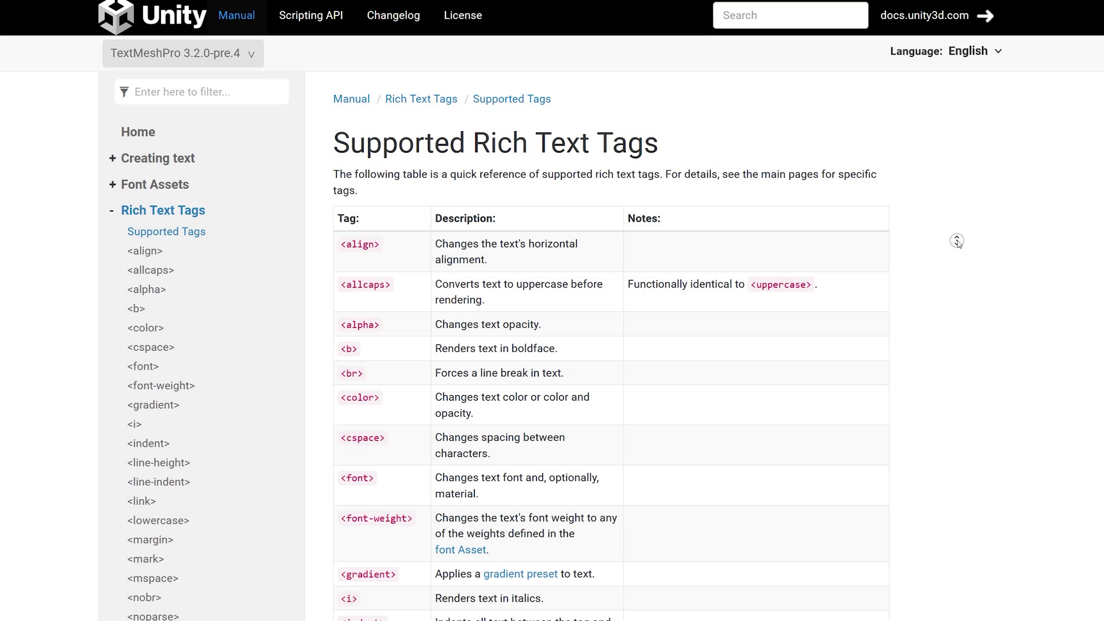
middle_click_drag(960, 244, 960, 257)
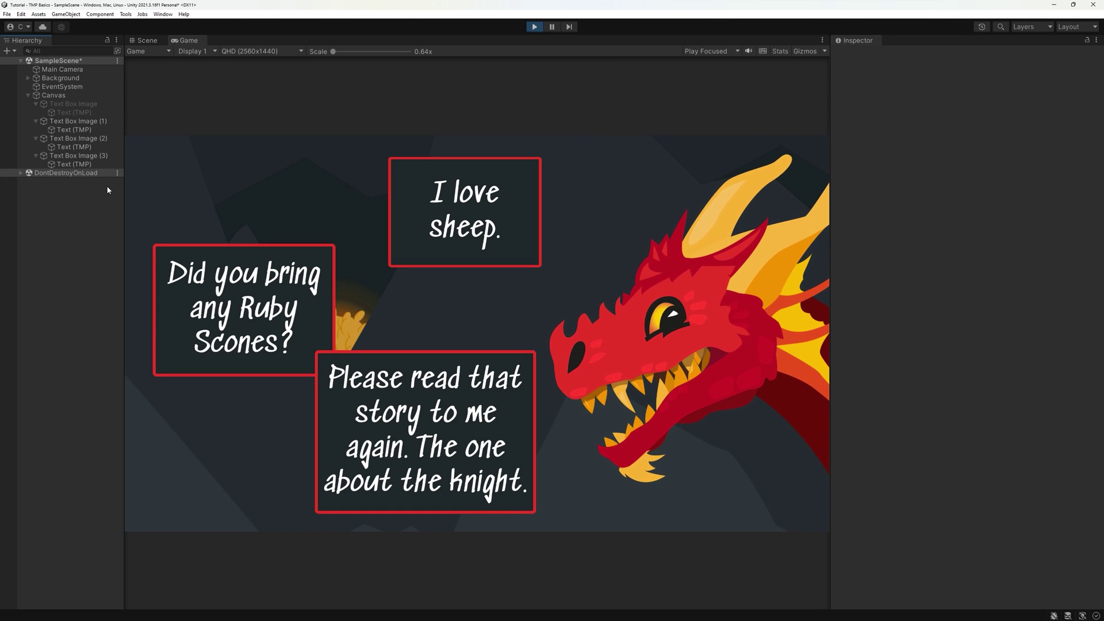
left_click(89, 129)
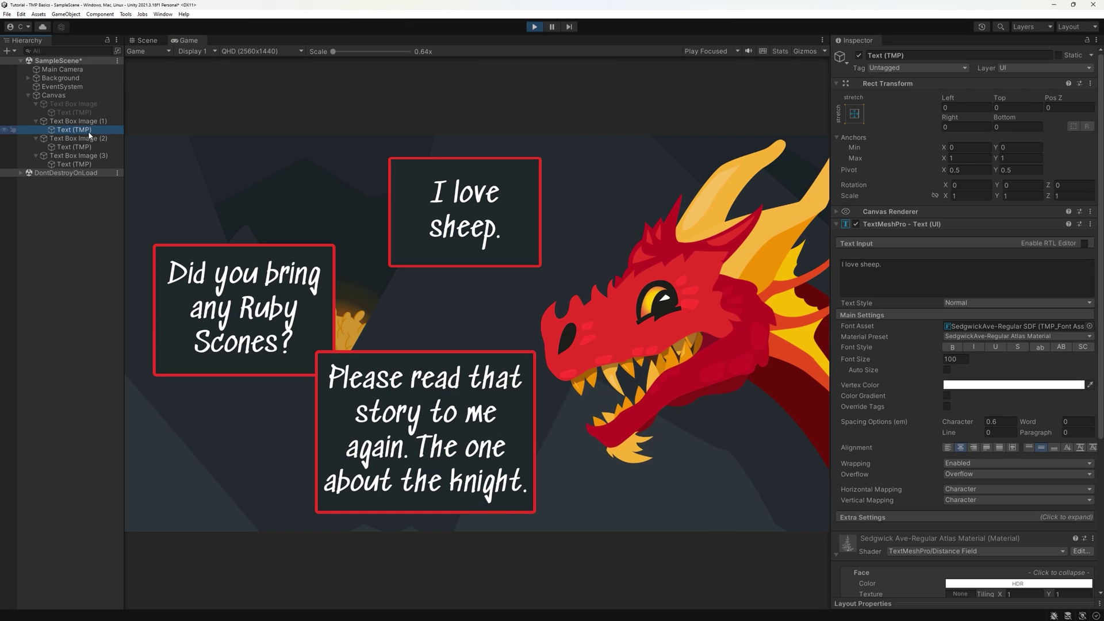
left_click(1090, 328)
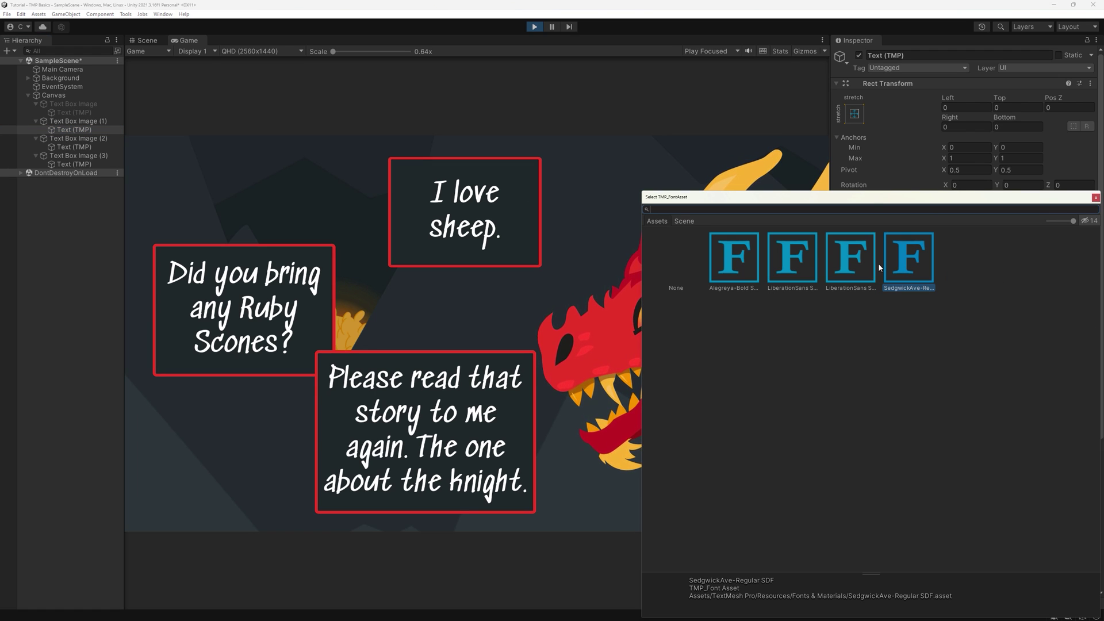
left_click(730, 263)
double_click(730, 264)
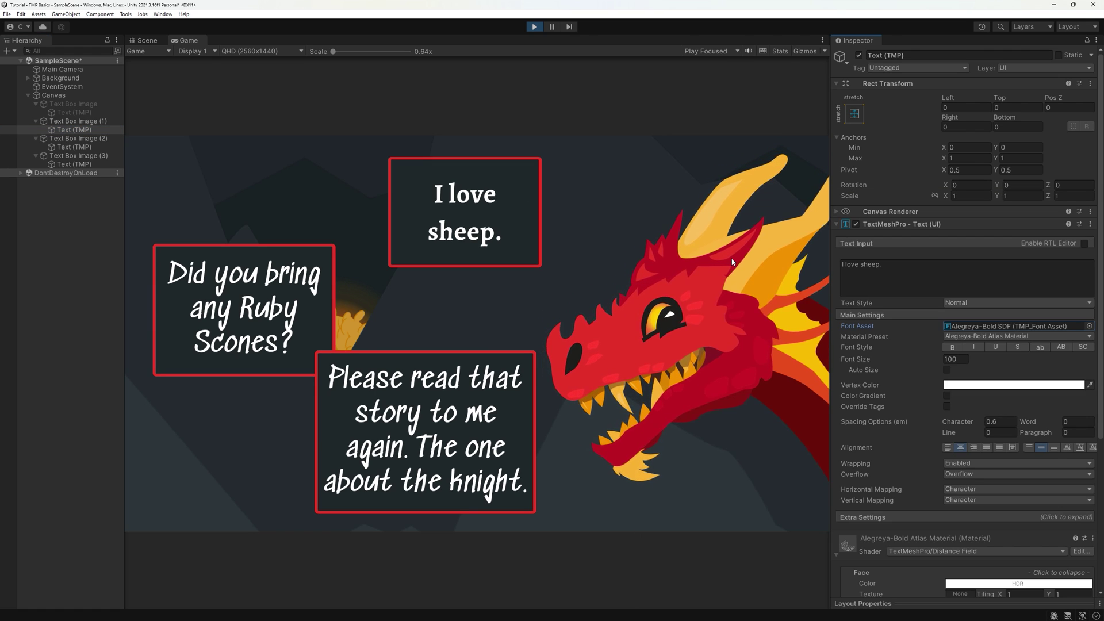
left_click(72, 146)
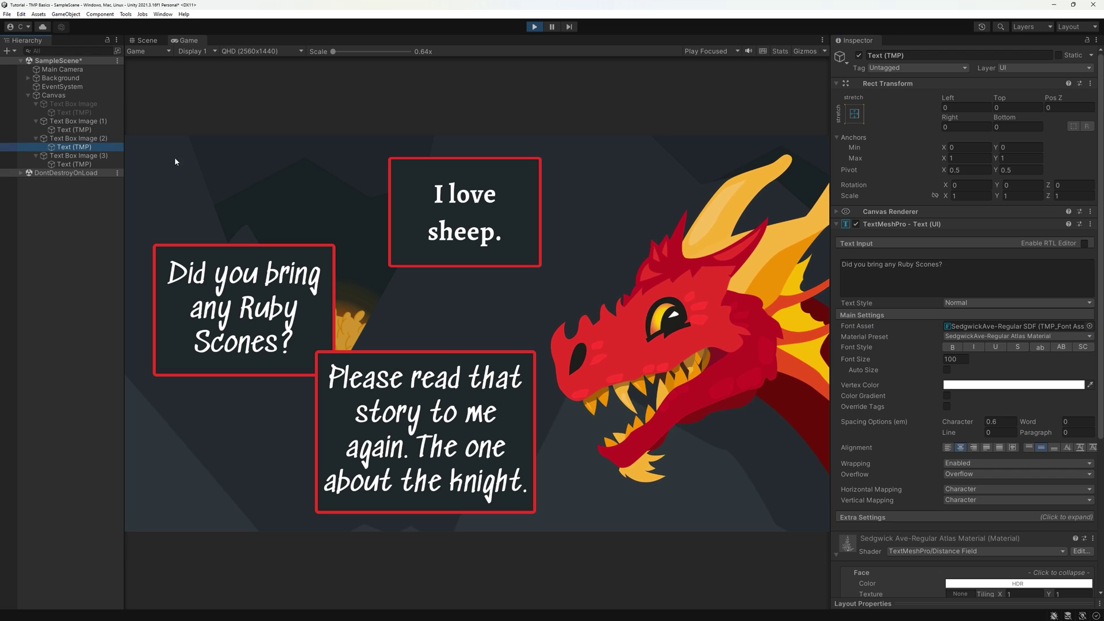
left_click(1090, 325)
double_click(734, 277)
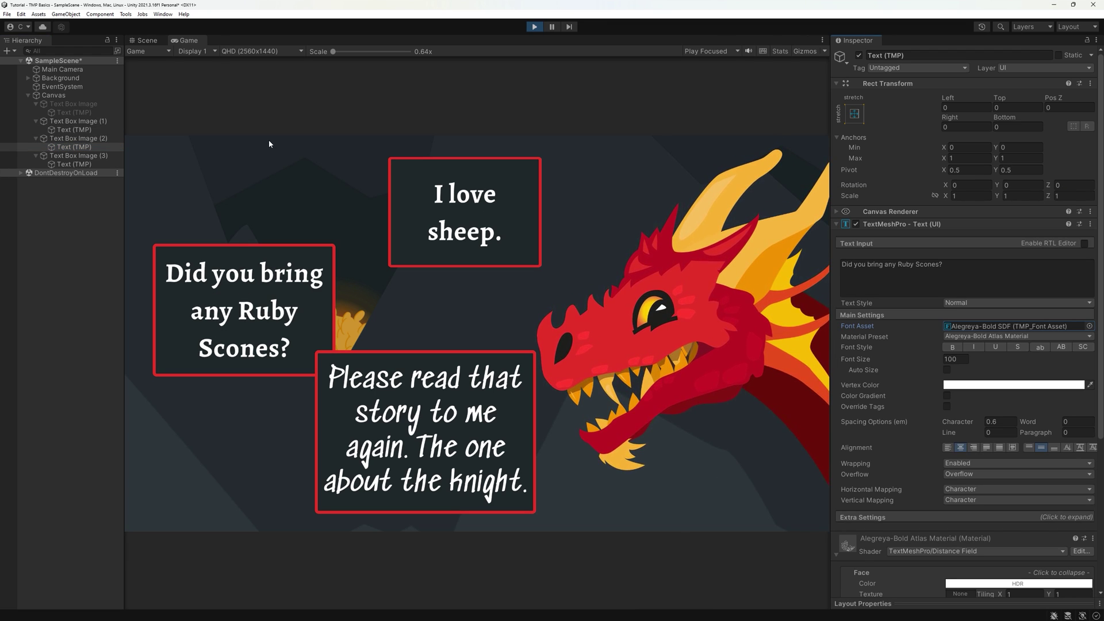
key("ctrl+z")
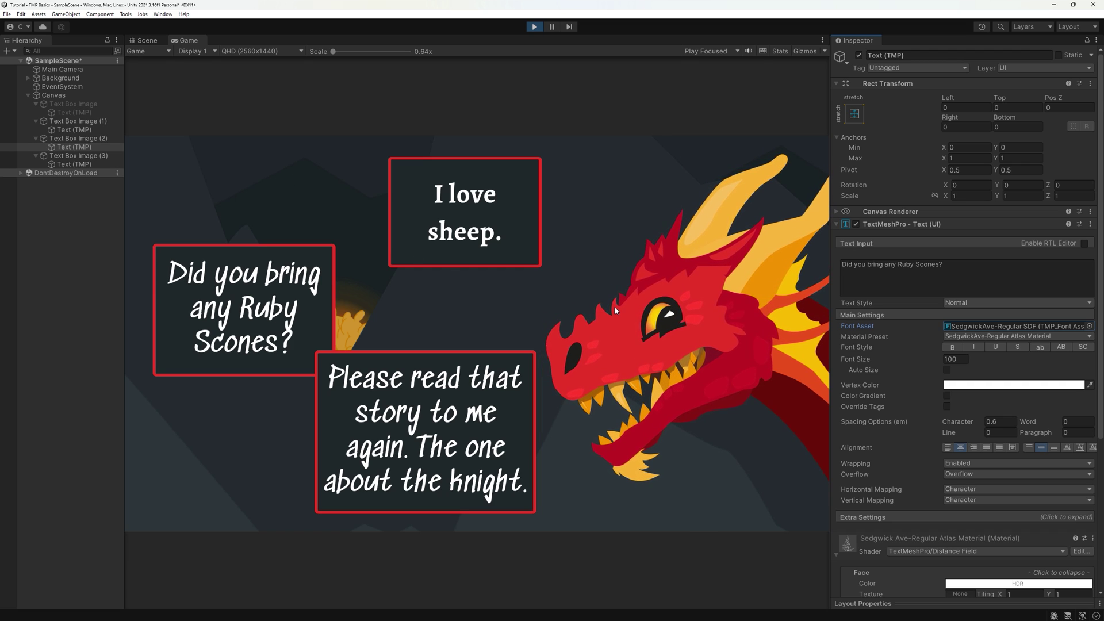
key("ctrl+z")
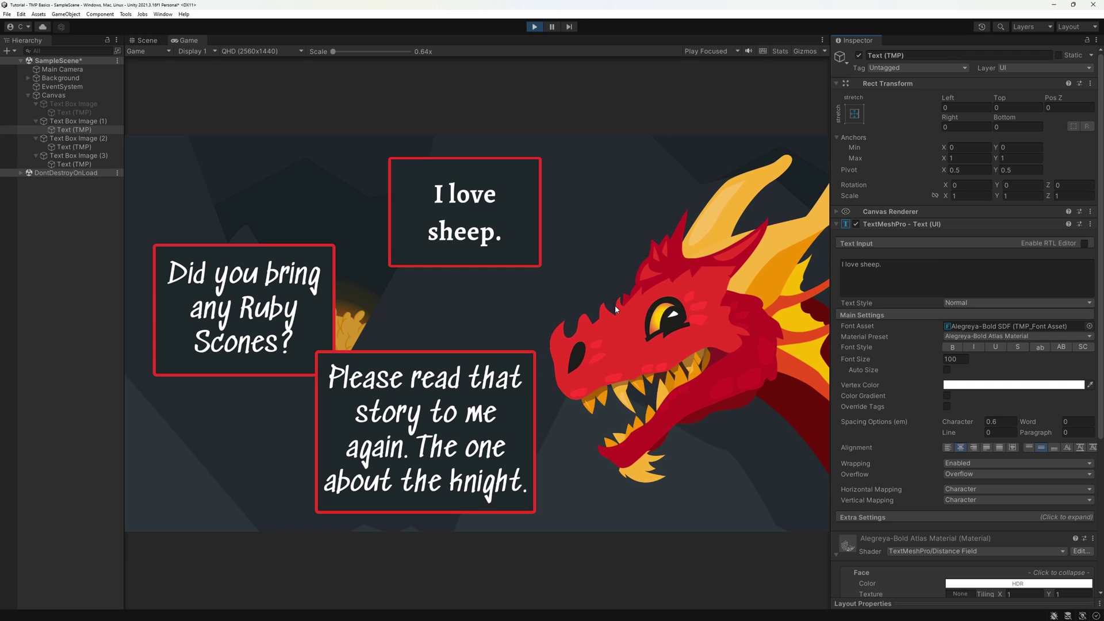
key("ctrl+z")
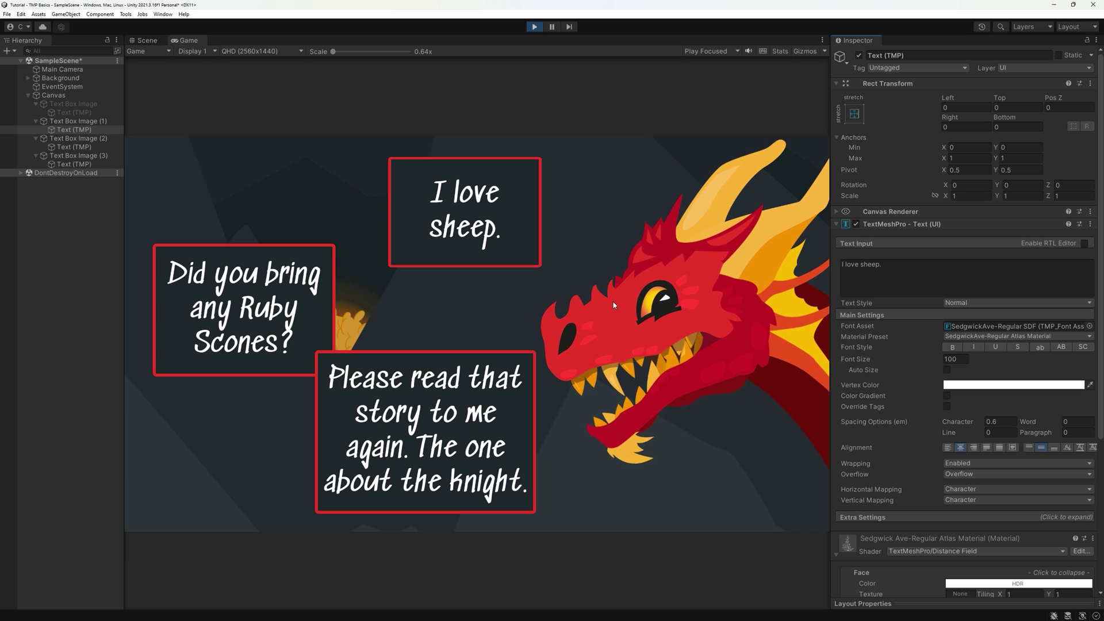
left_click(74, 147, "ctrl")
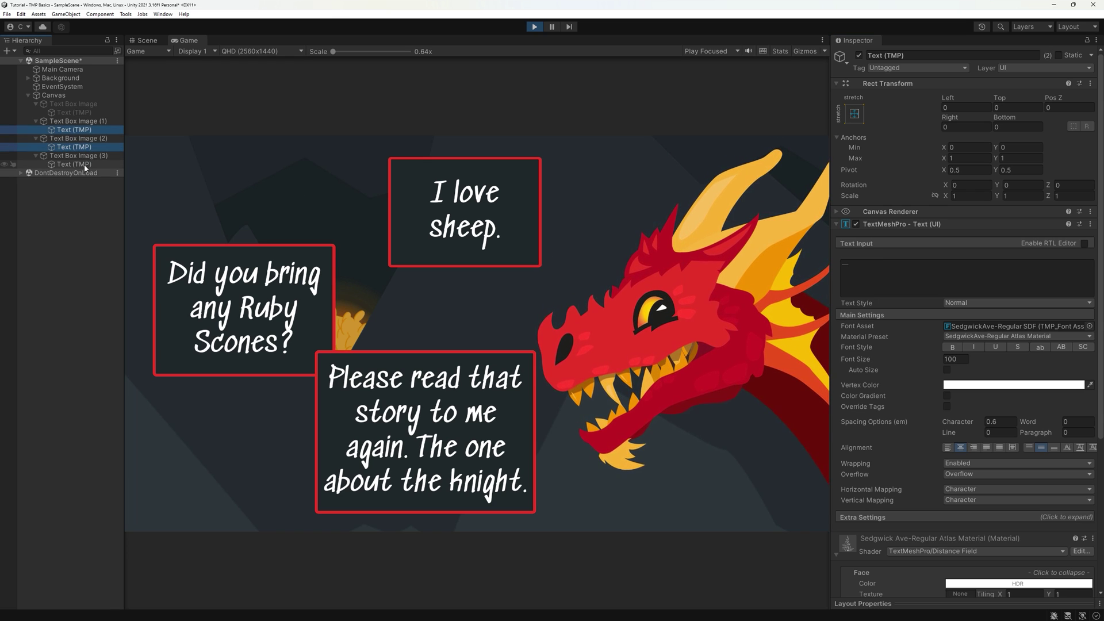
Step: Select the three dialogue lines and apply Ruby-Dialogue, then Ruby-Alternative text style
left_click(85, 164, "ctrl")
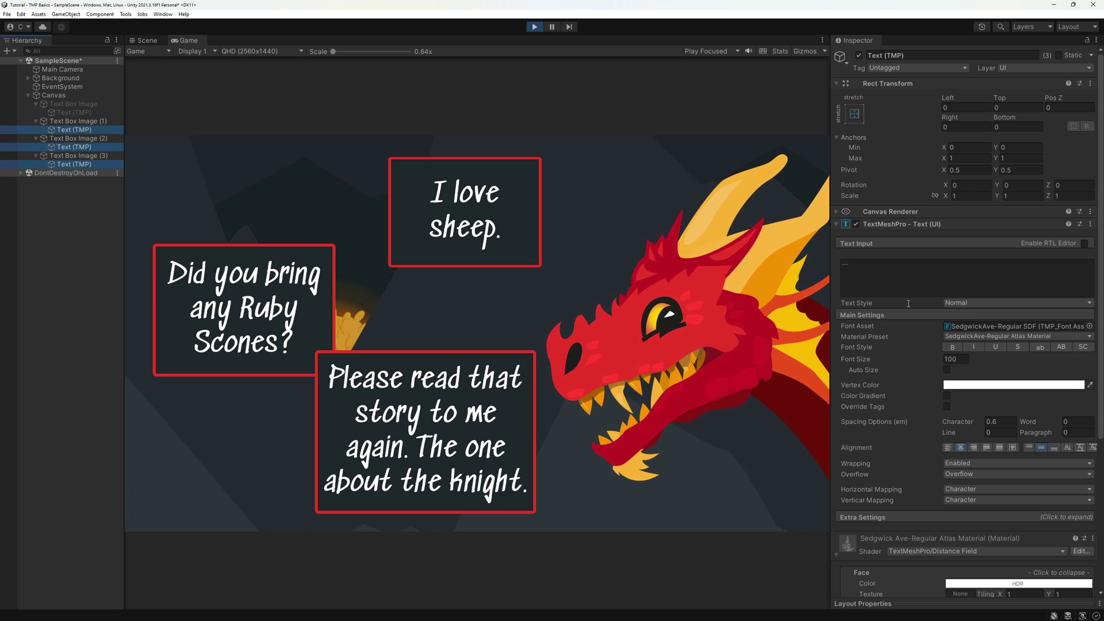
left_click(854, 303)
left_click(957, 304)
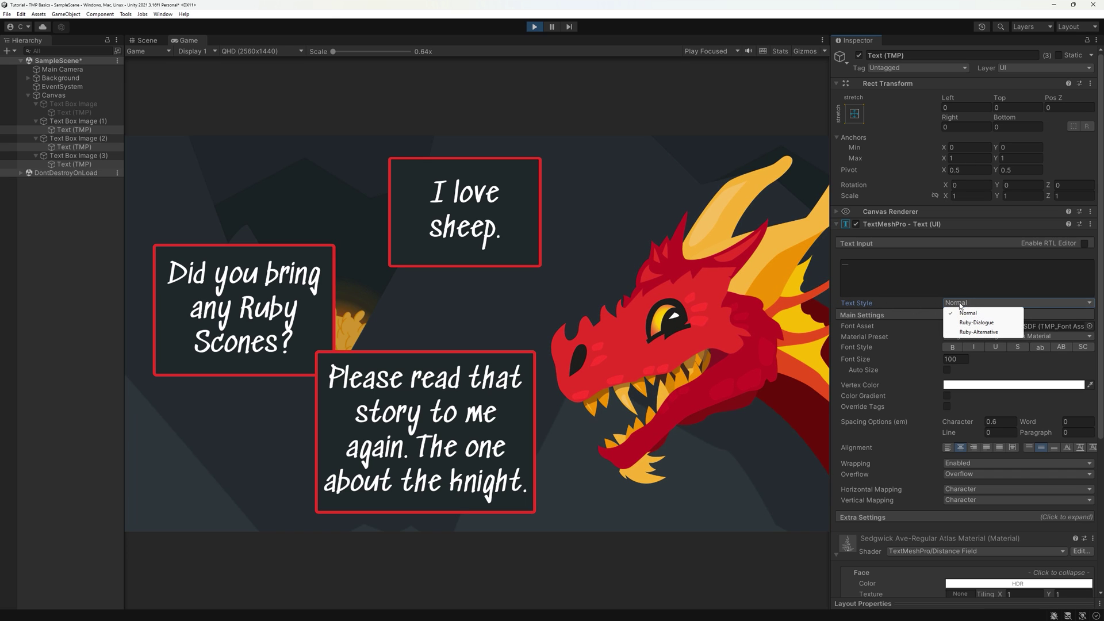
left_click(972, 326)
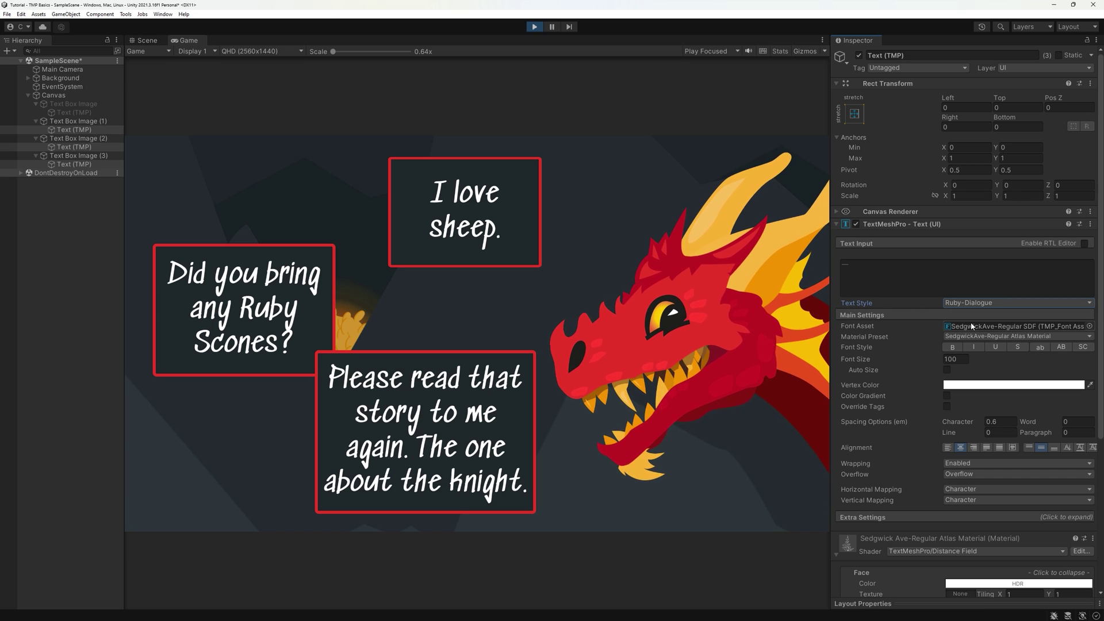
left_click(975, 305)
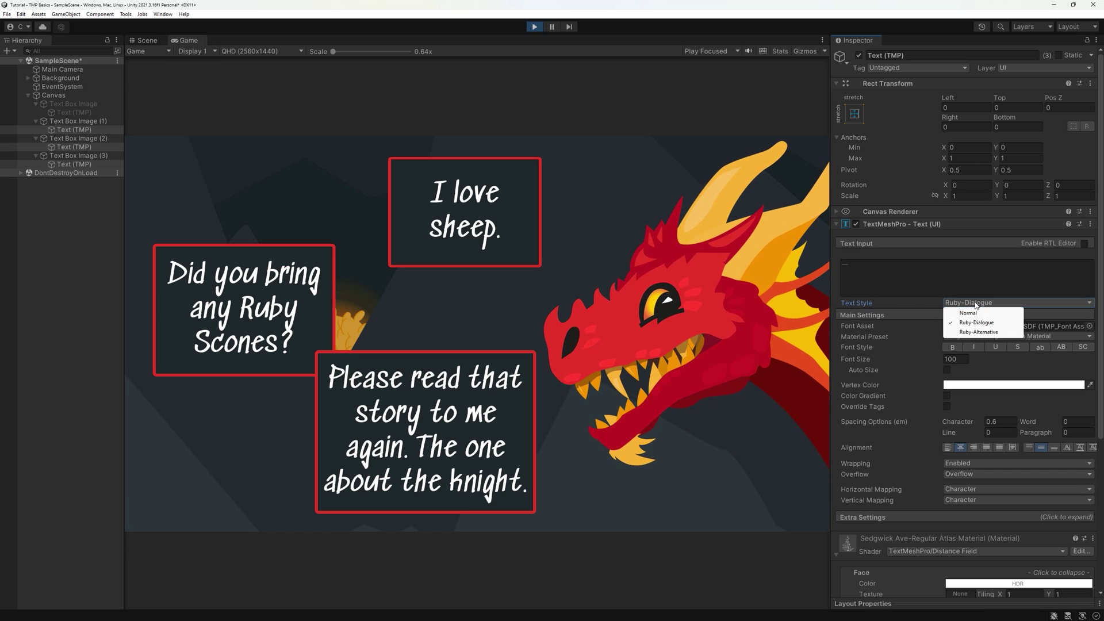
left_click(976, 332)
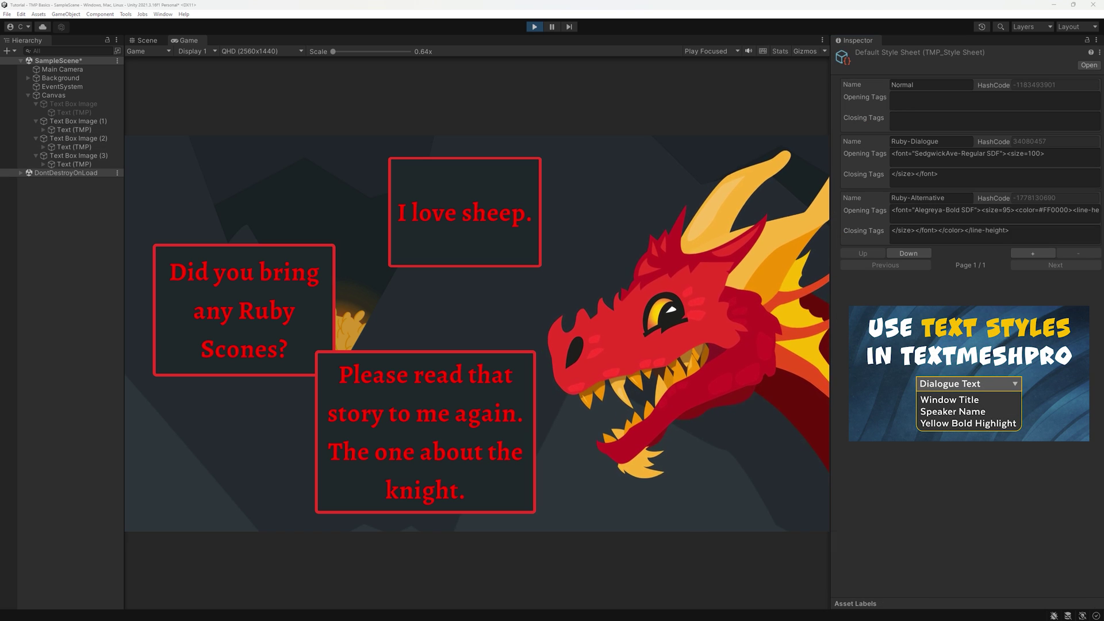
Step: Edit the Ruby-Alternative opening tags to remove the red #FF0000 colour value
left_click(1064, 211)
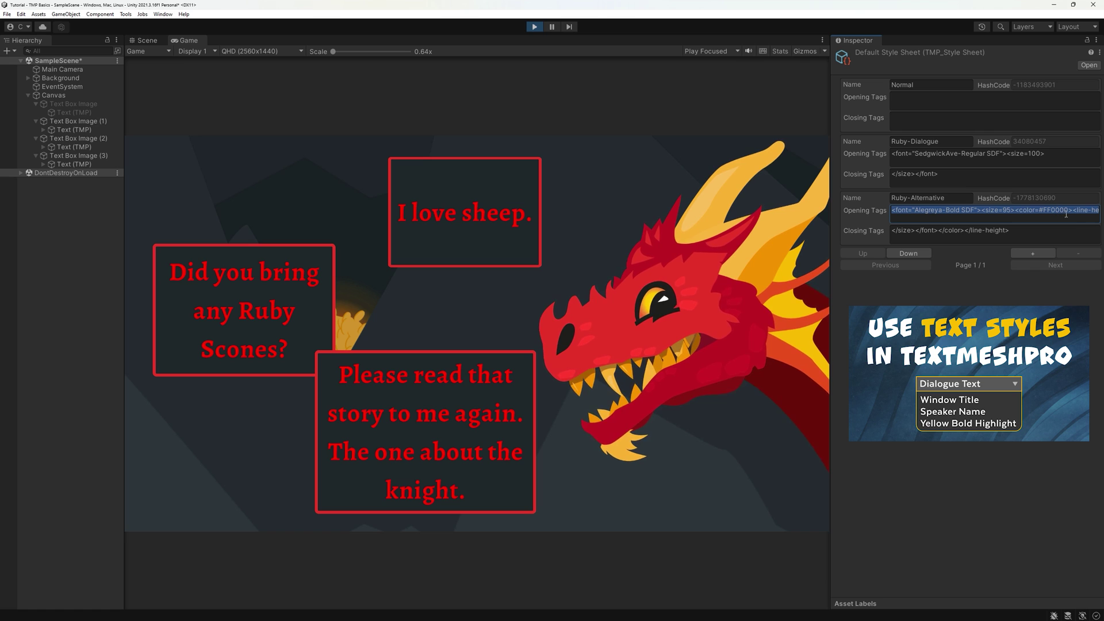
left_click(1066, 211)
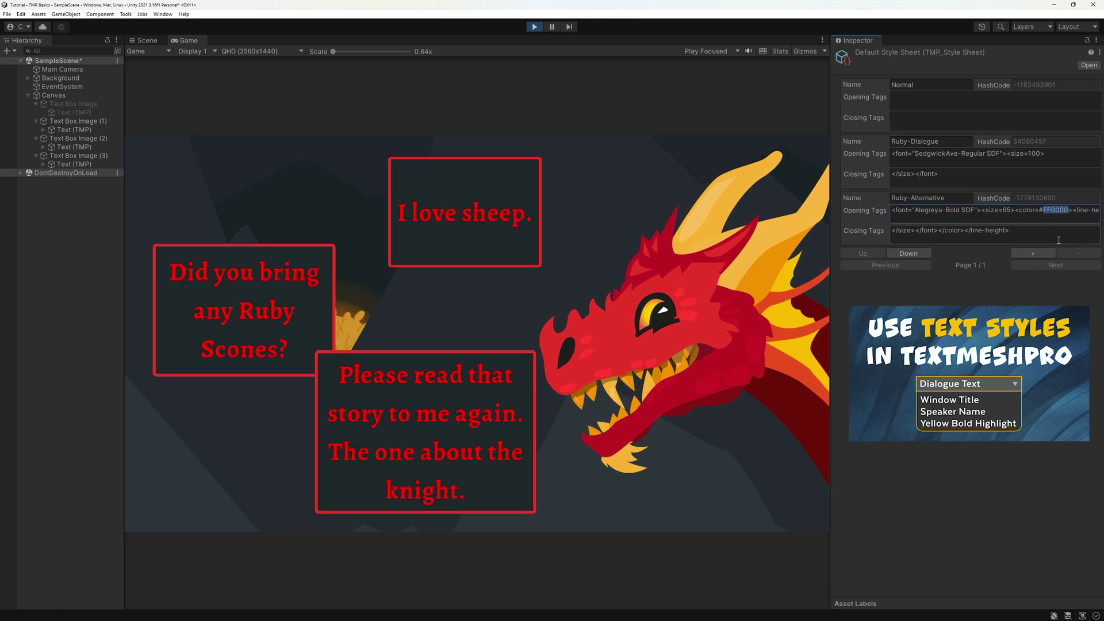
key("BackSpace")
key("BackSpace")
key("BackSpace")
type("FF00")
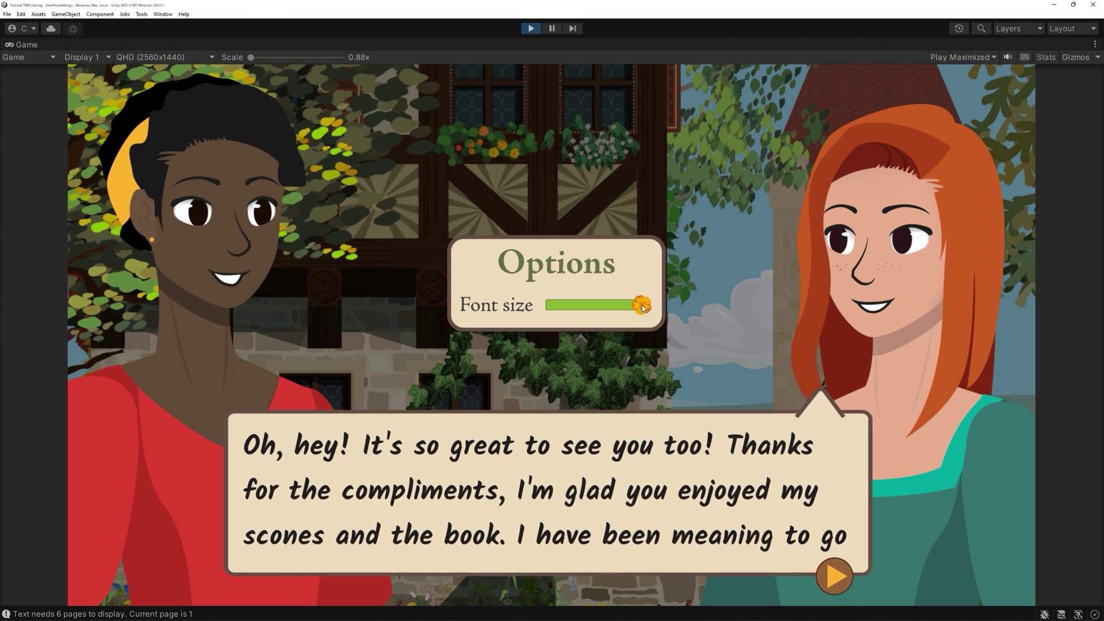
Step: Shrink then enlarge the dialogue text and apply the Ruby-Alternative style
left_click_drag(611, 308, 549, 306)
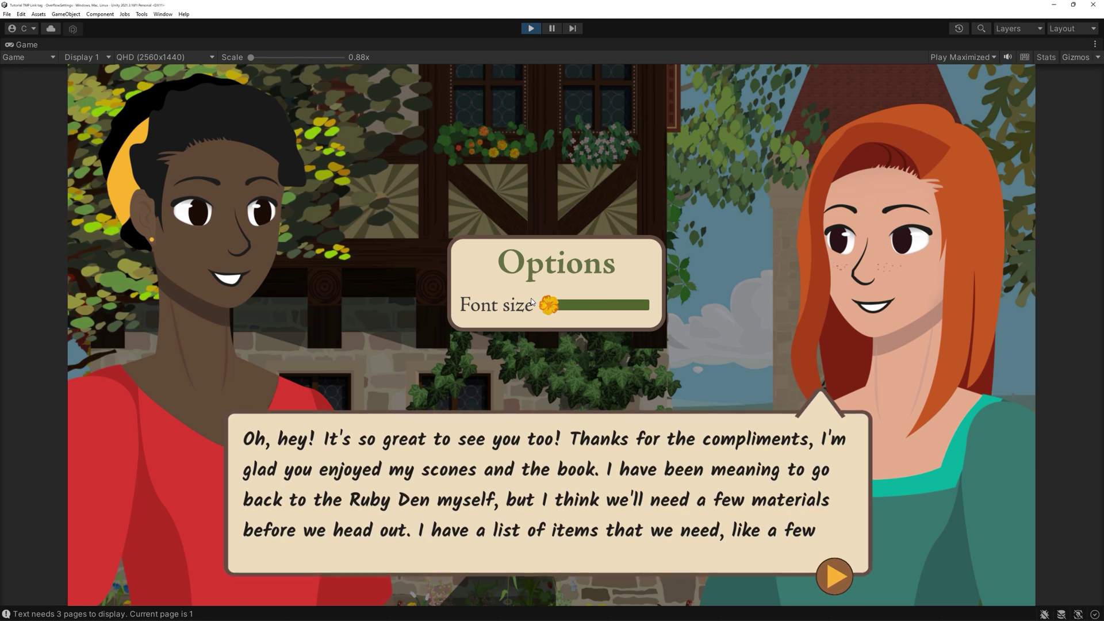
left_click(834, 573)
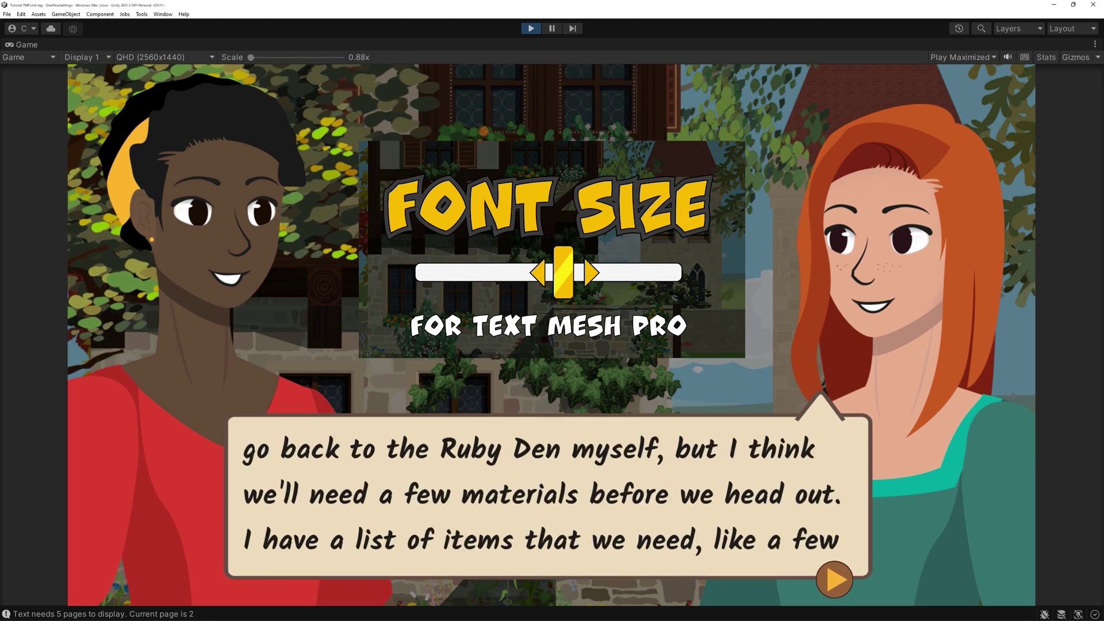
left_click_drag(556, 317, 603, 305)
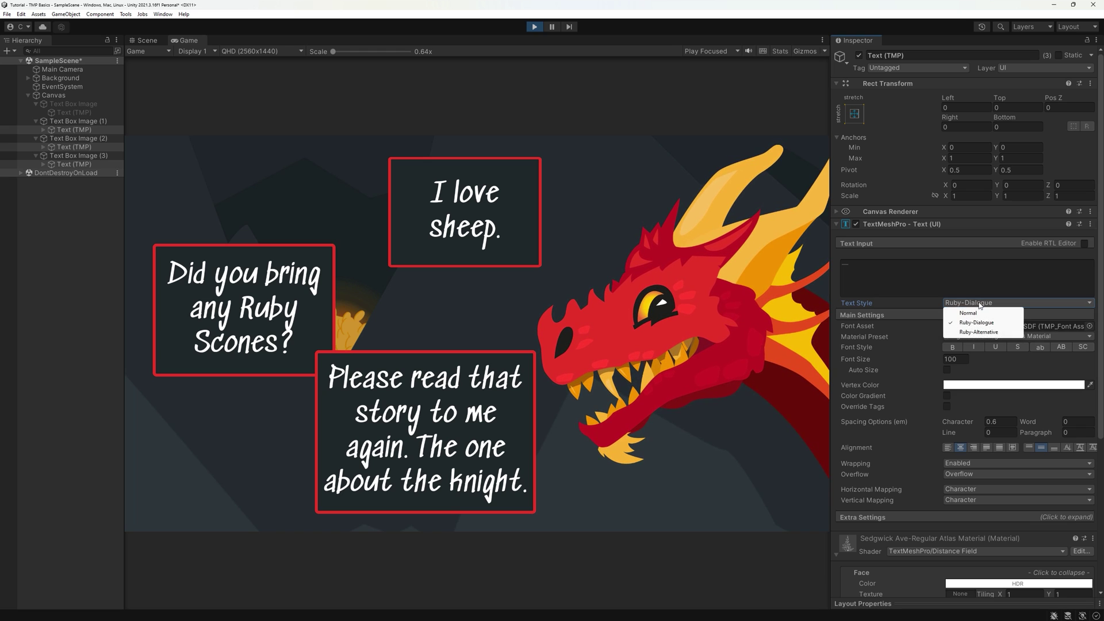
left_click(980, 334)
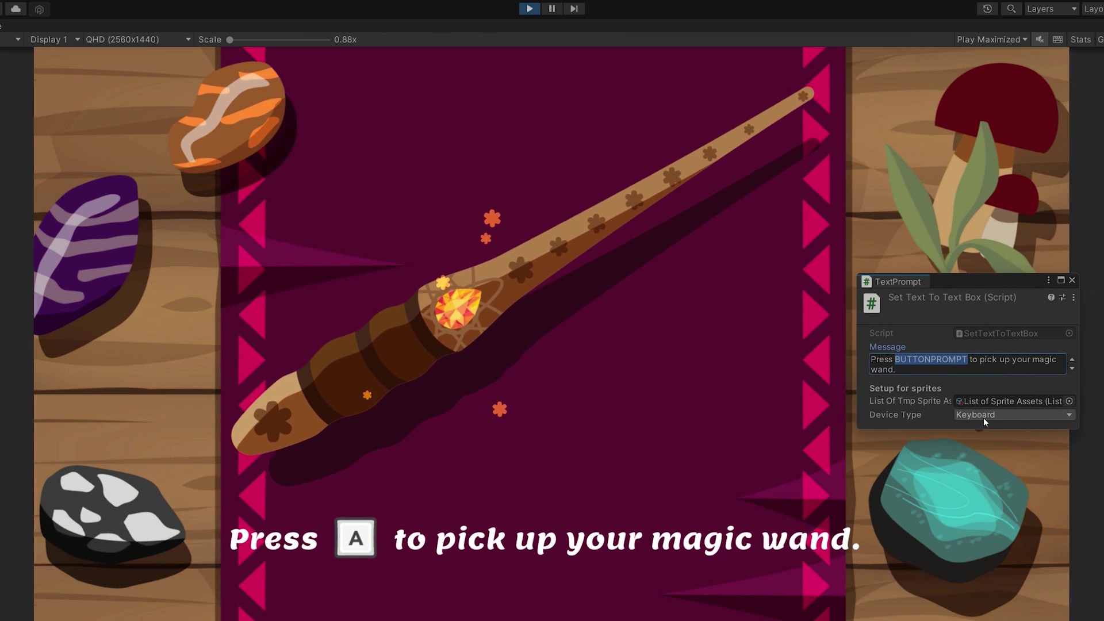
Step: Switch the prompt's device type to Gamepad and refresh its prompt text
left_click(983, 418)
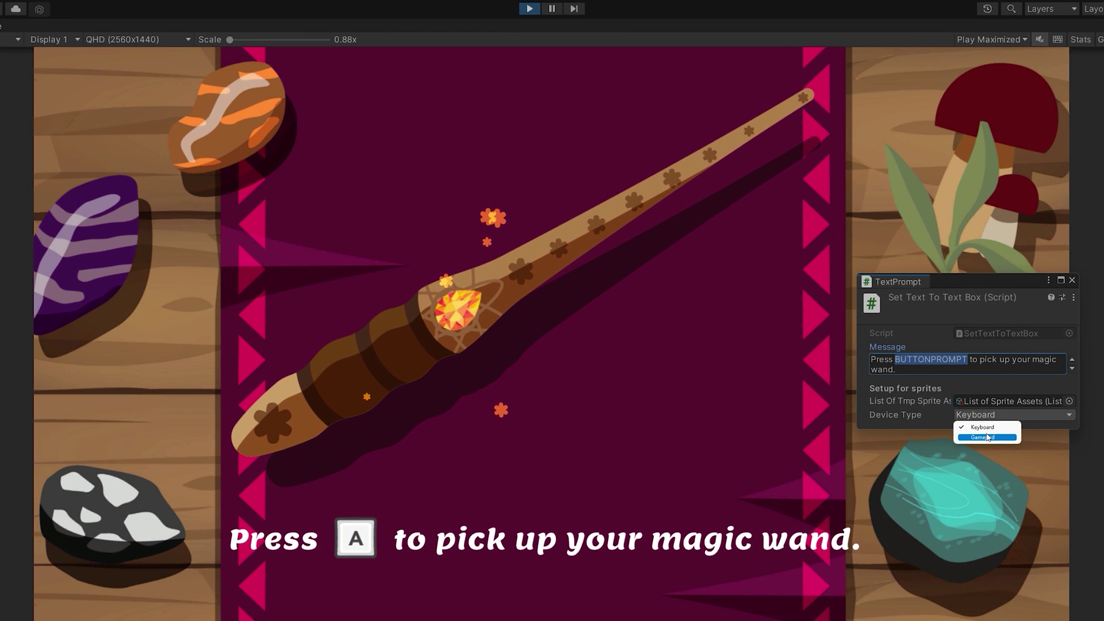
right_click(917, 297)
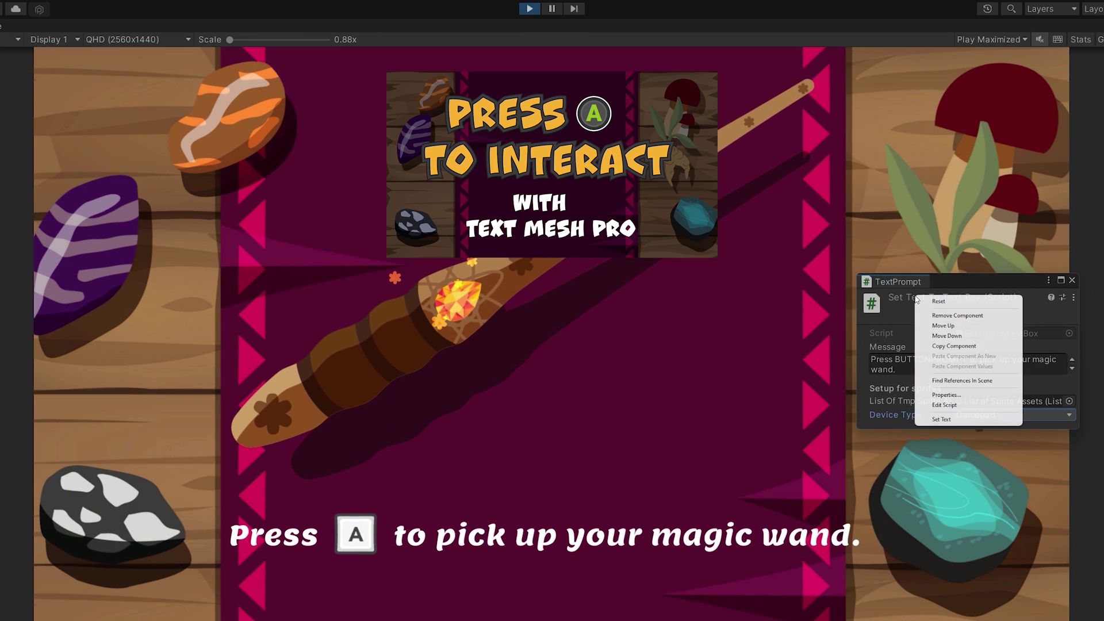
left_click(955, 421)
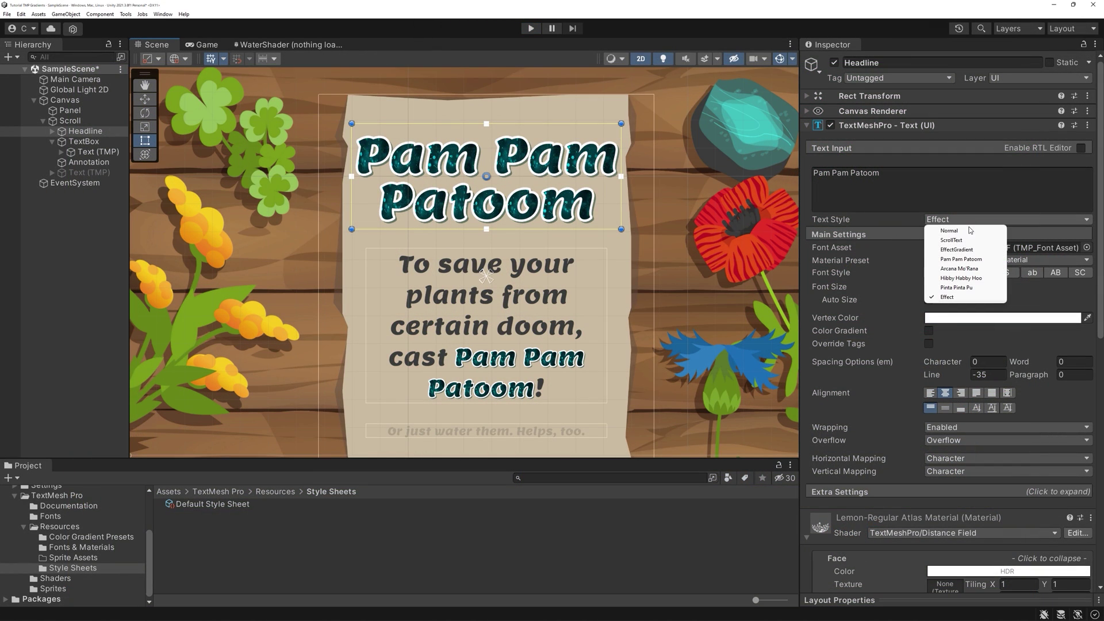
Step: Try EffectGradient, Pam Pam Patoom, Arcana Mo'Rana and Hibby Habby Hoo styles on the headline
left_click(964, 249)
left_click(965, 259)
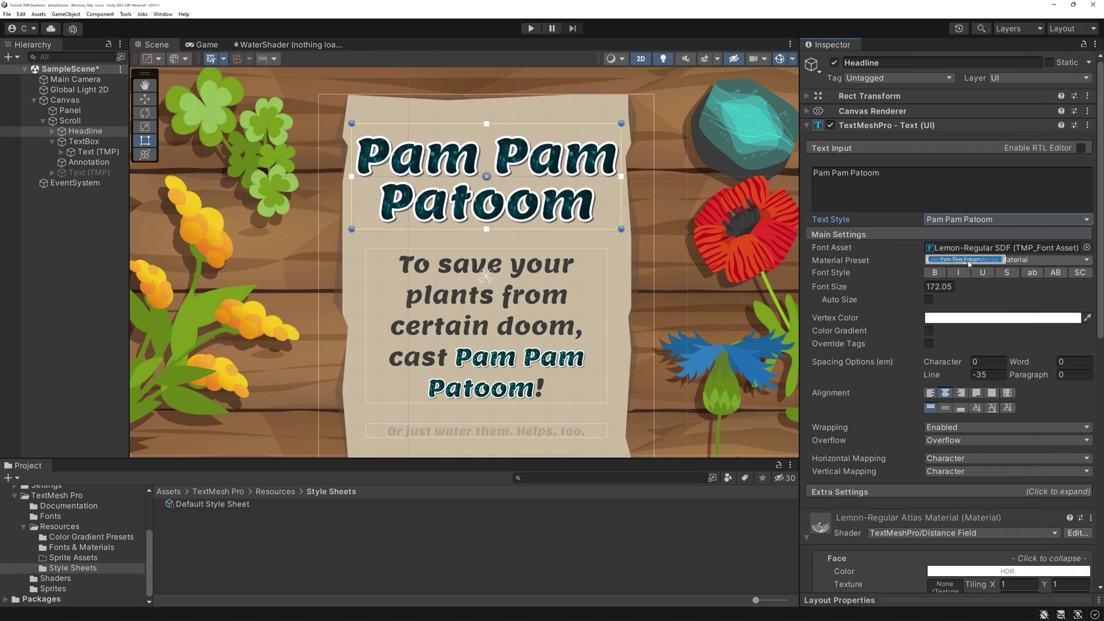
left_click(964, 268)
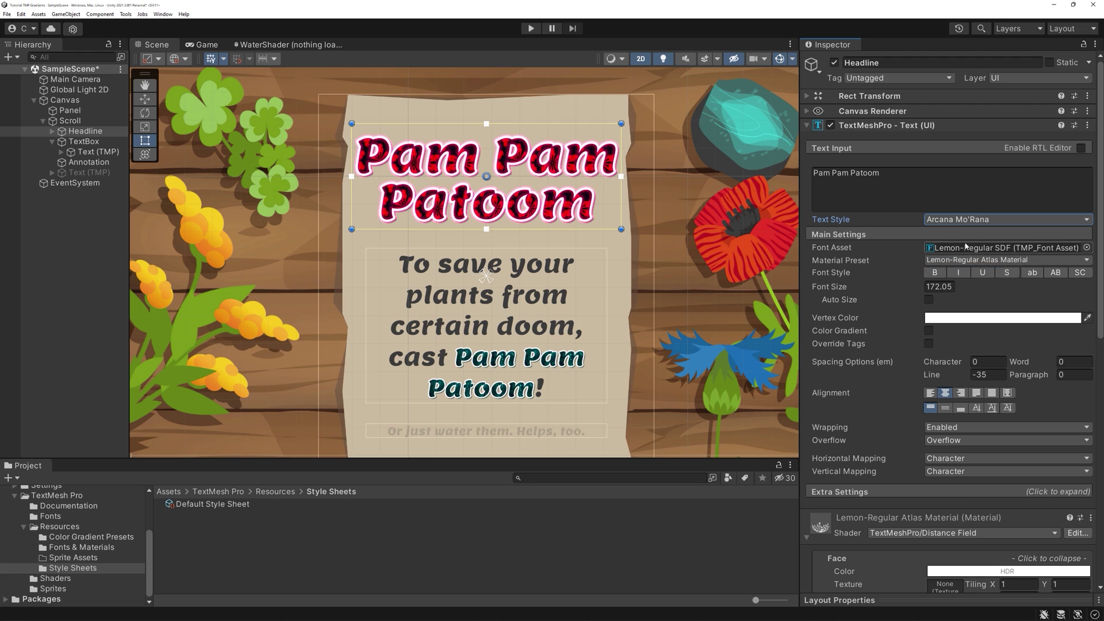
left_click(967, 279)
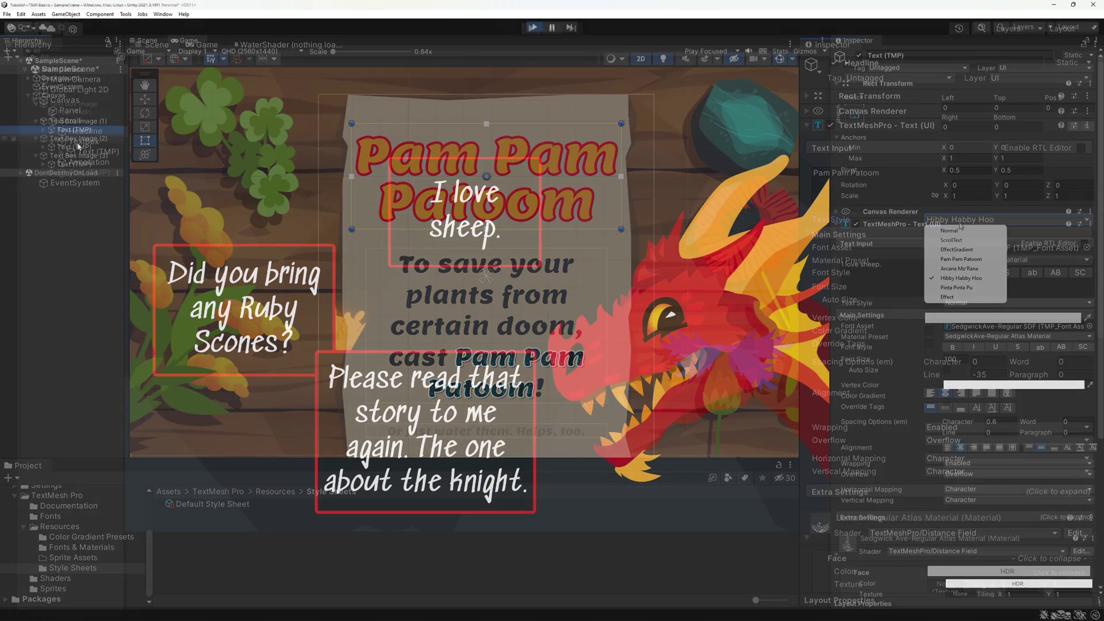
scroll(875, 393, "down", 2)
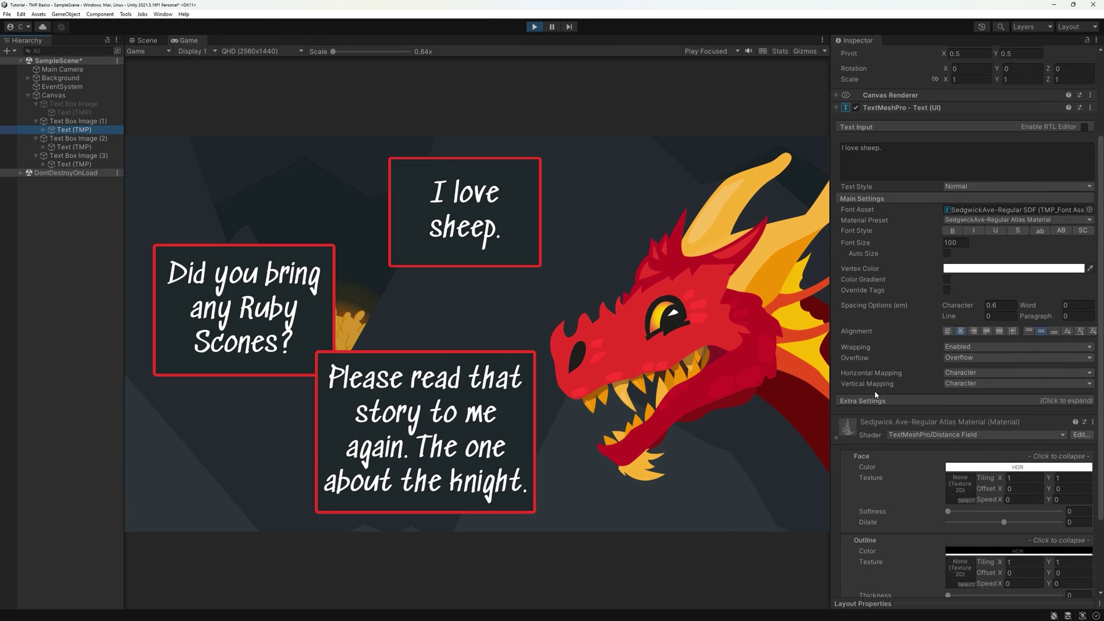
scroll(886, 393, "down", 3)
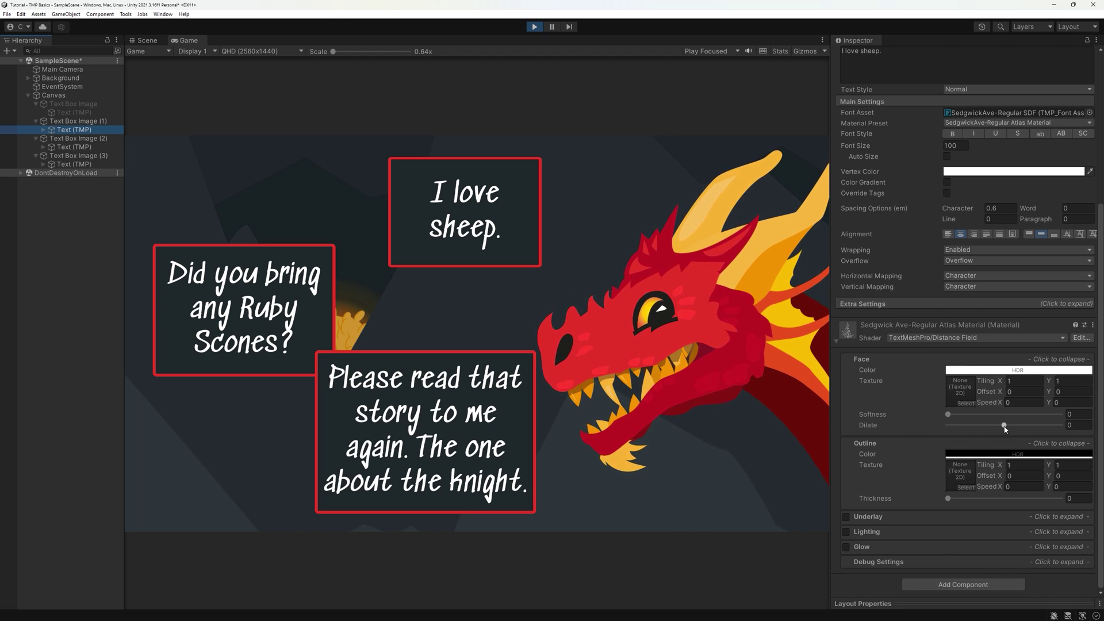
Step: Set Dilate to 0.15 and make the dialogue outline red in the HDR colour picker
left_click_drag(1004, 428, 1008, 429)
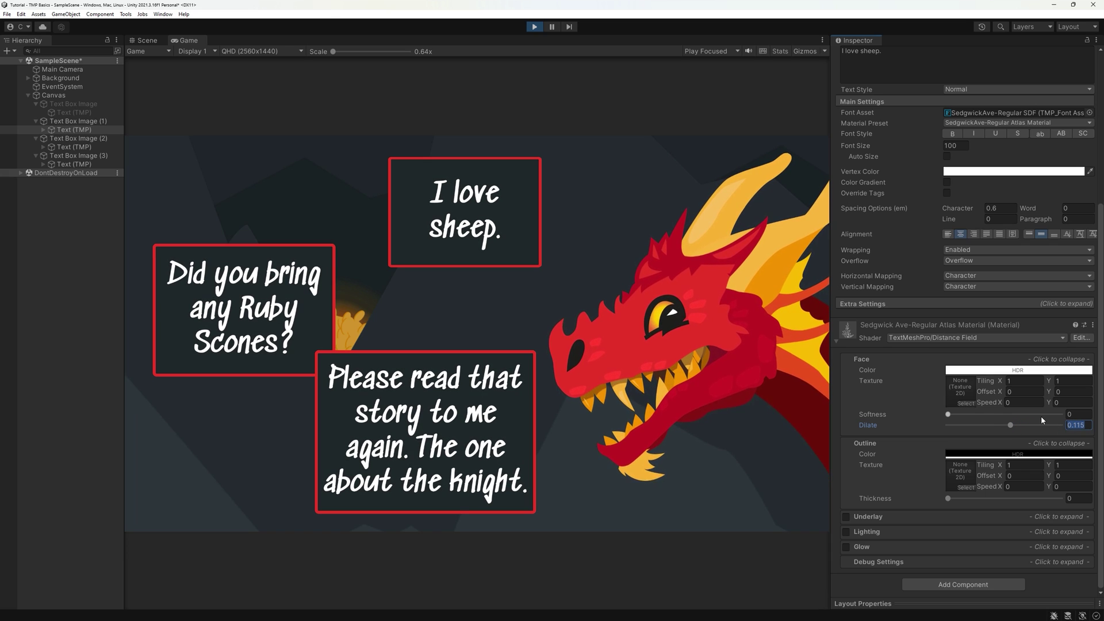
type("0,15")
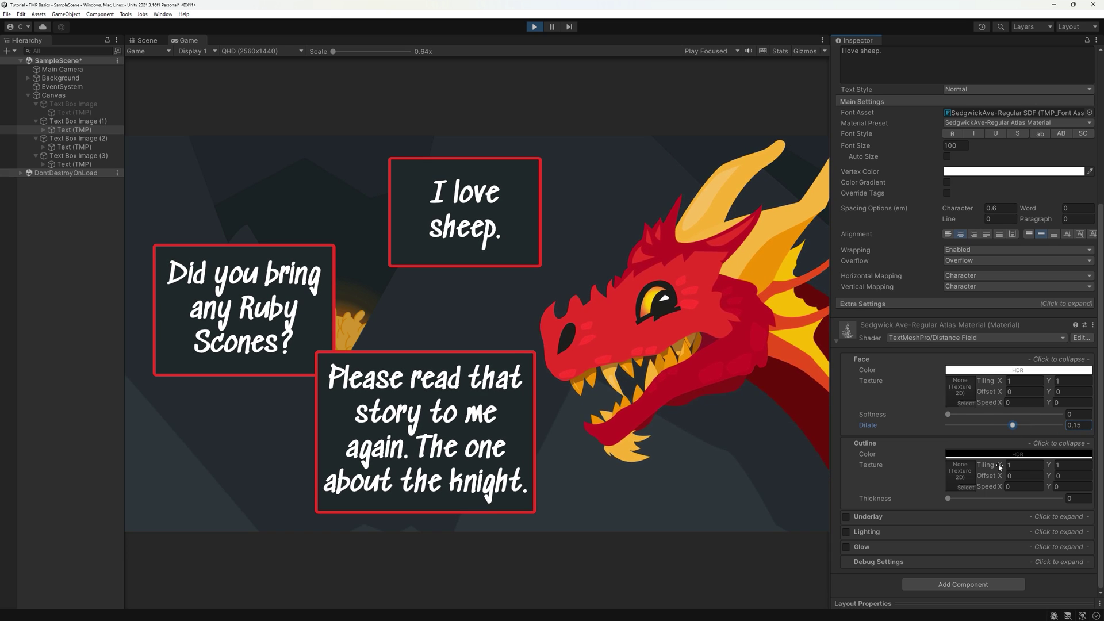
type(",15")
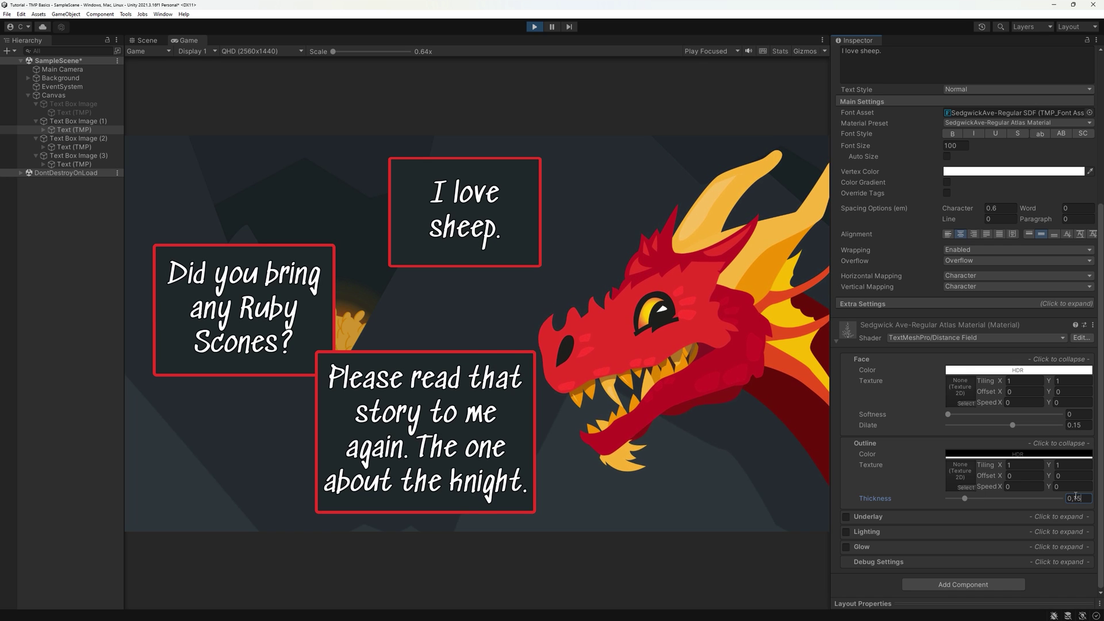
left_click(1033, 455)
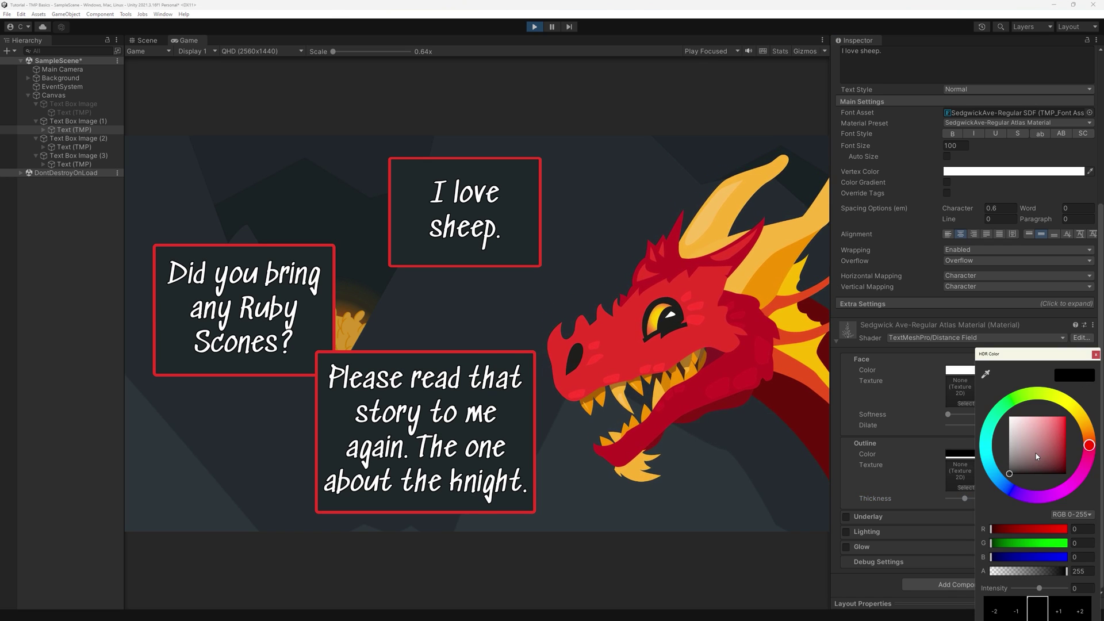
left_click_drag(1050, 430, 1080, 406)
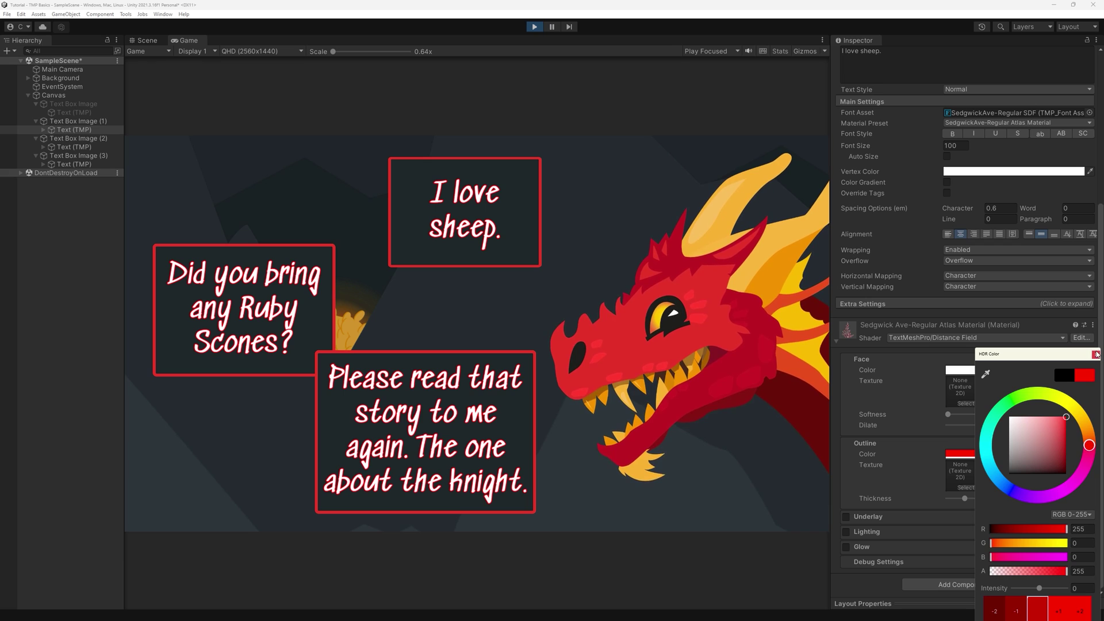
left_click(1096, 353)
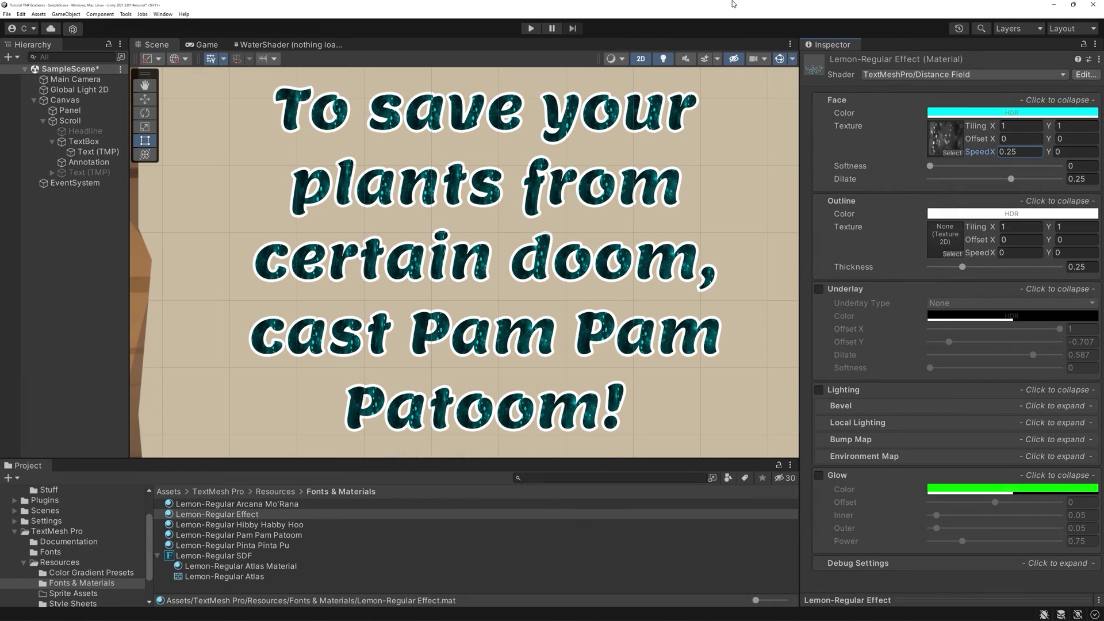
Step: Open the Scene view effects menu, select Canvas and pan across the paragraph
left_click(719, 60)
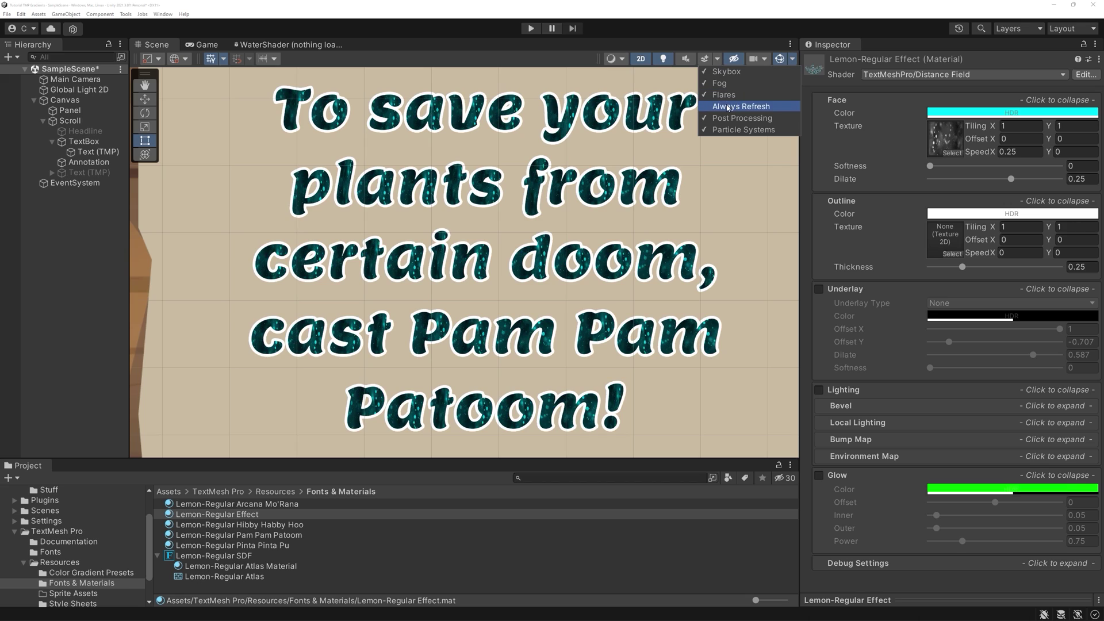
left_click(609, 274)
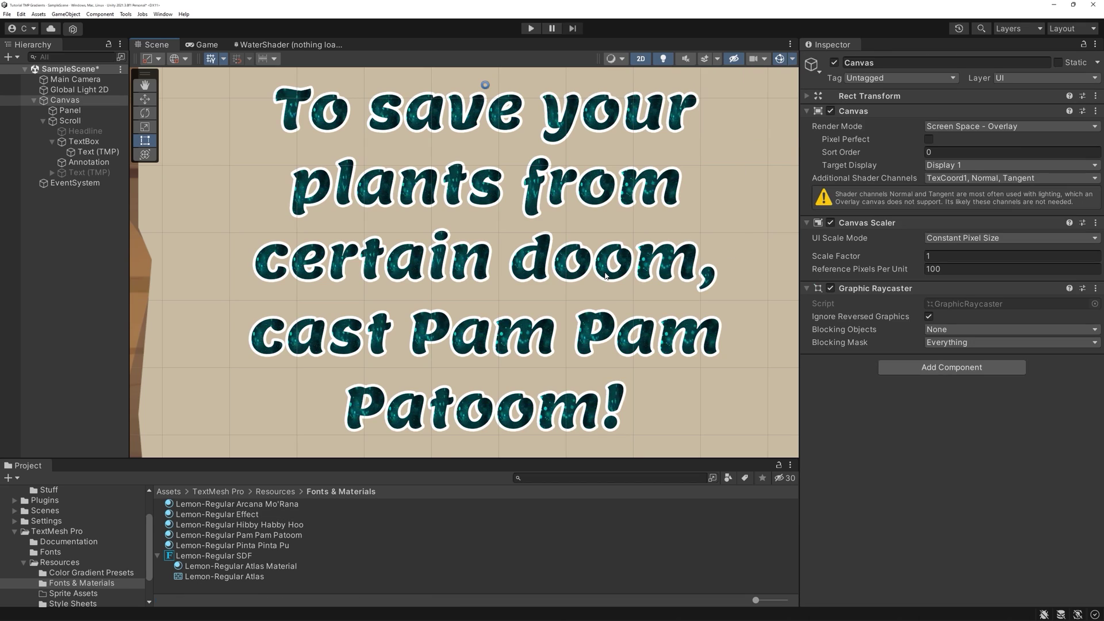
middle_click_drag(606, 275, 550, 227)
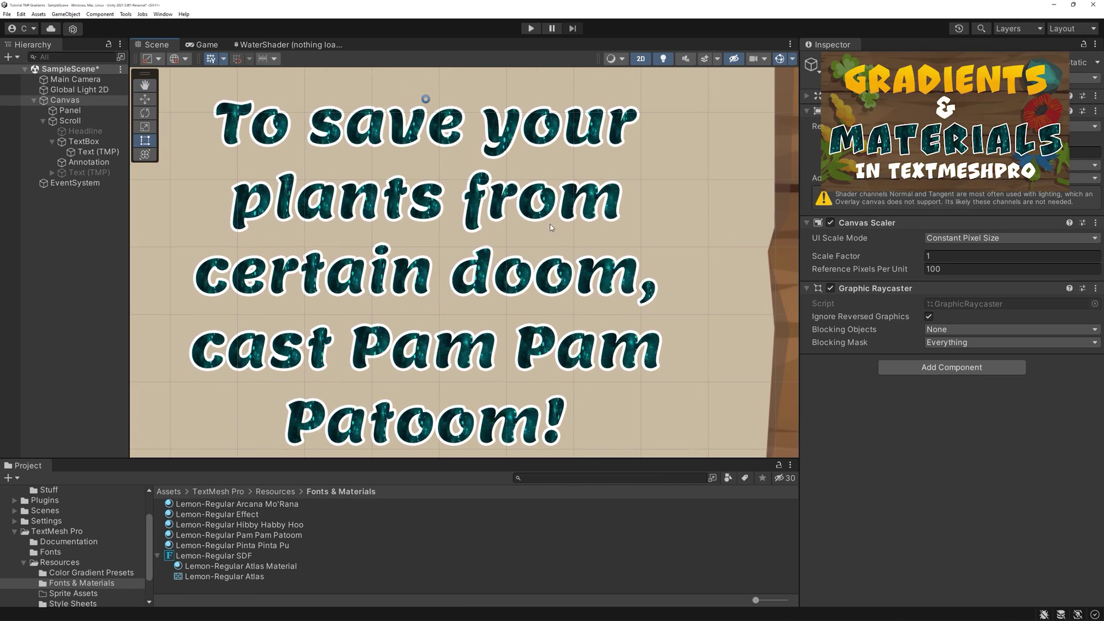
scroll(510, 213, "up", 3)
scroll(511, 214, "up", 2)
scroll(507, 212, "up", 2)
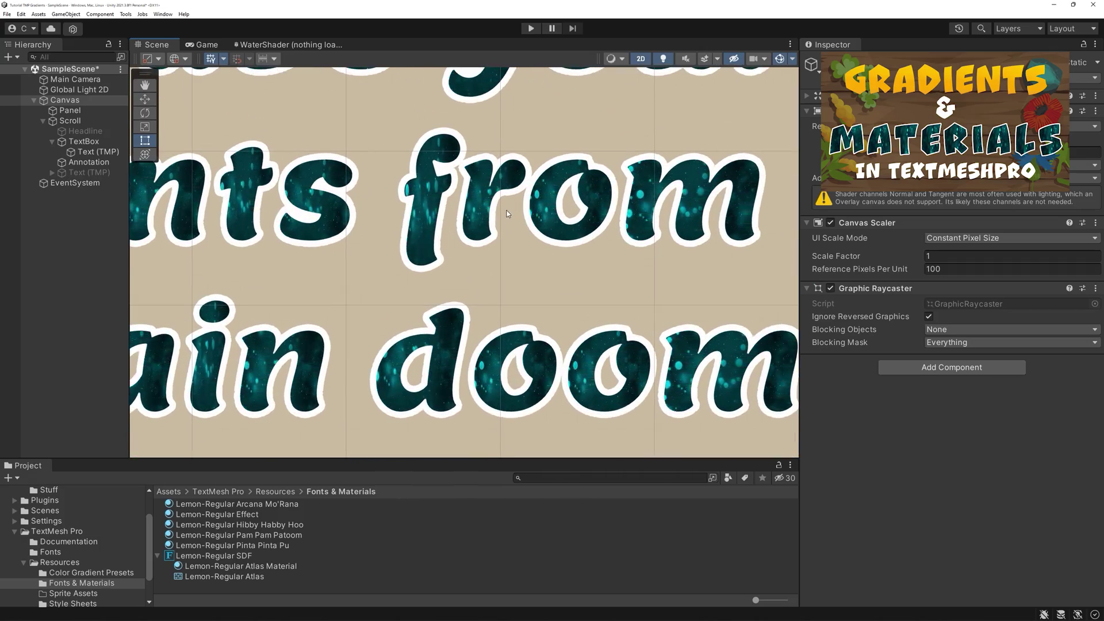
scroll(584, 247, "up", 1)
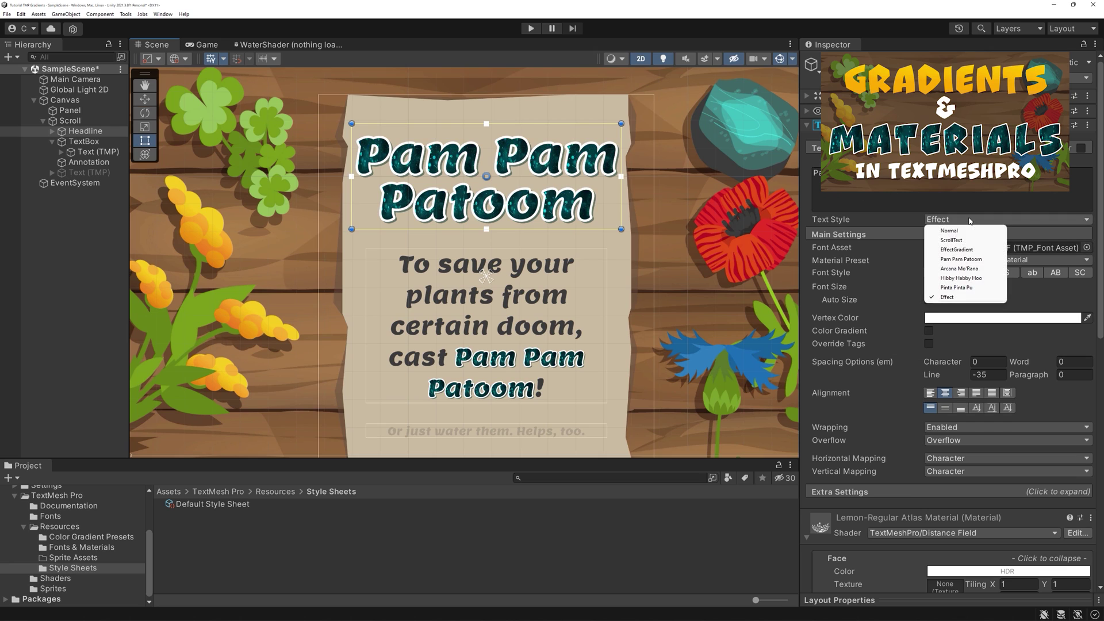
Step: Cycle the headline through EffectGradient, Pam Pam Patoom and Arcana Mo'Rana, ending on Hibby Habby Hoo
left_click(964, 250)
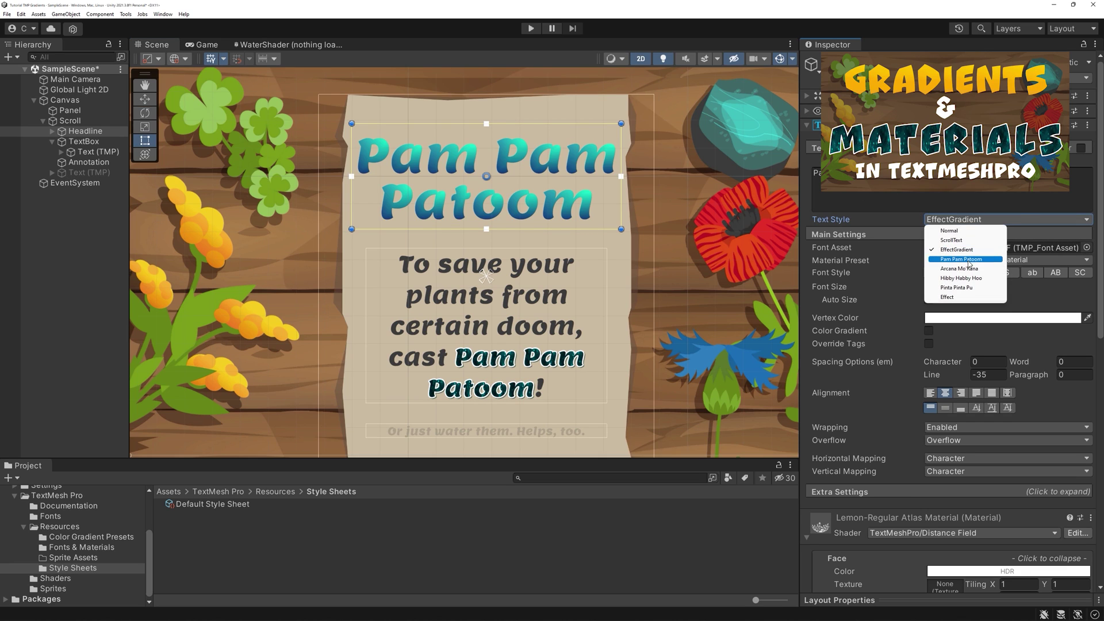
left_click(968, 259)
left_click(970, 221)
left_click(966, 269)
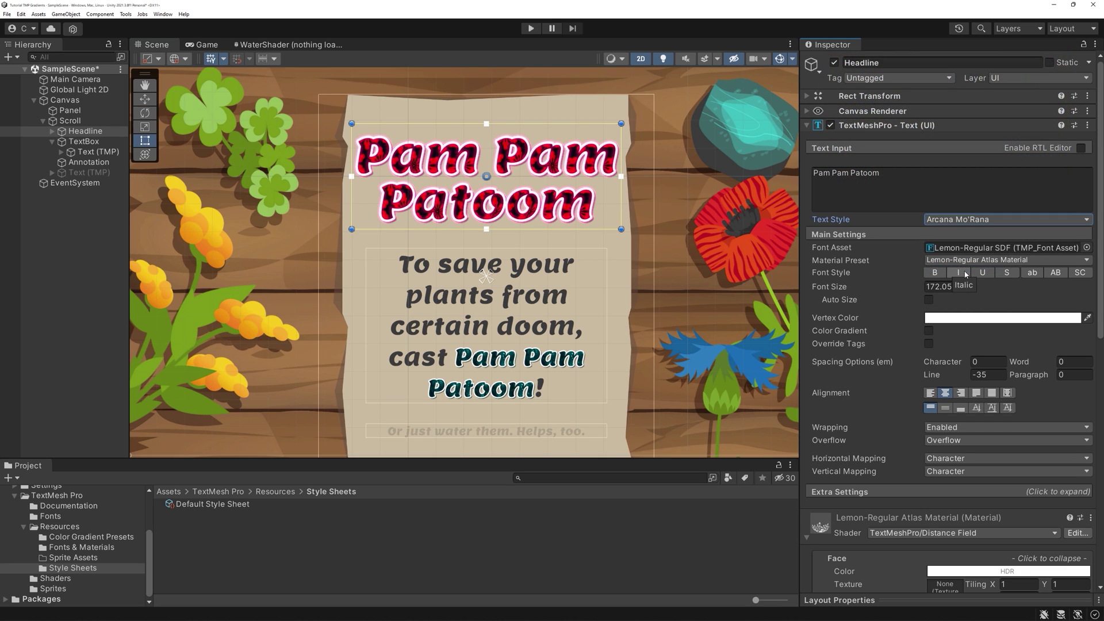
left_click(966, 221)
left_click(967, 279)
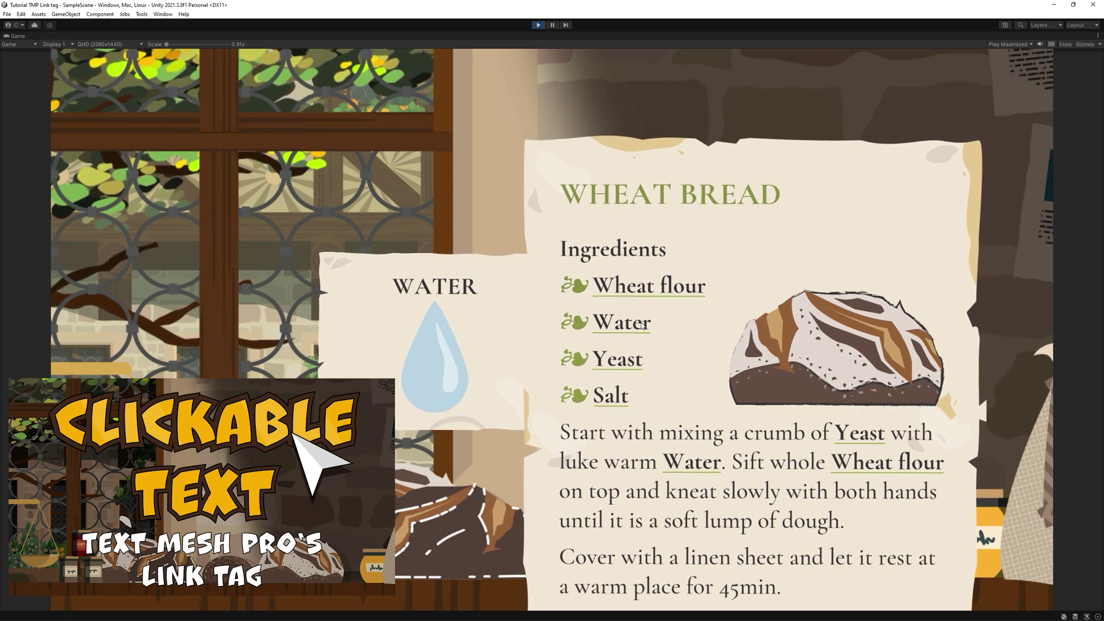
Step: Show the Yeast and Northmoor info popups and open the creator's channel via the credit link
left_click(617, 359)
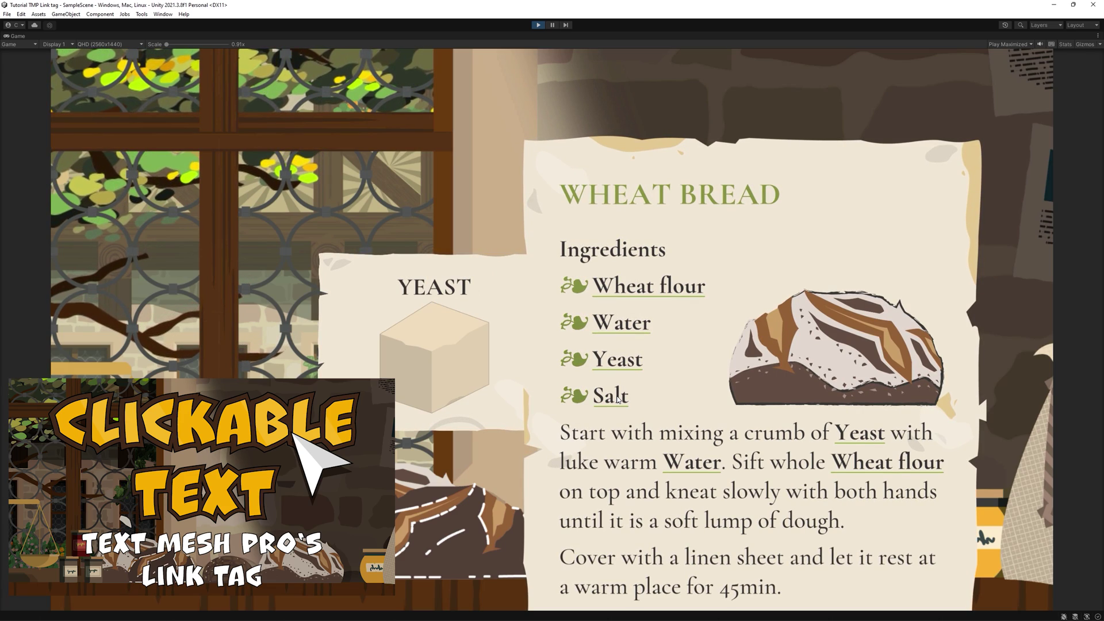
mouse_move(380, 500)
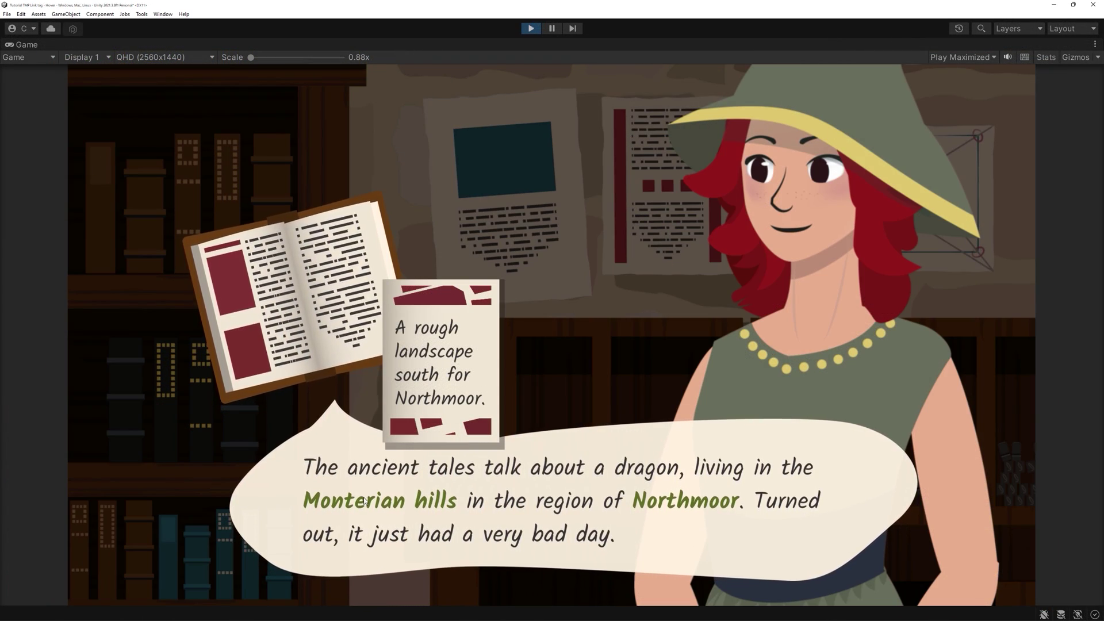
left_click(683, 507)
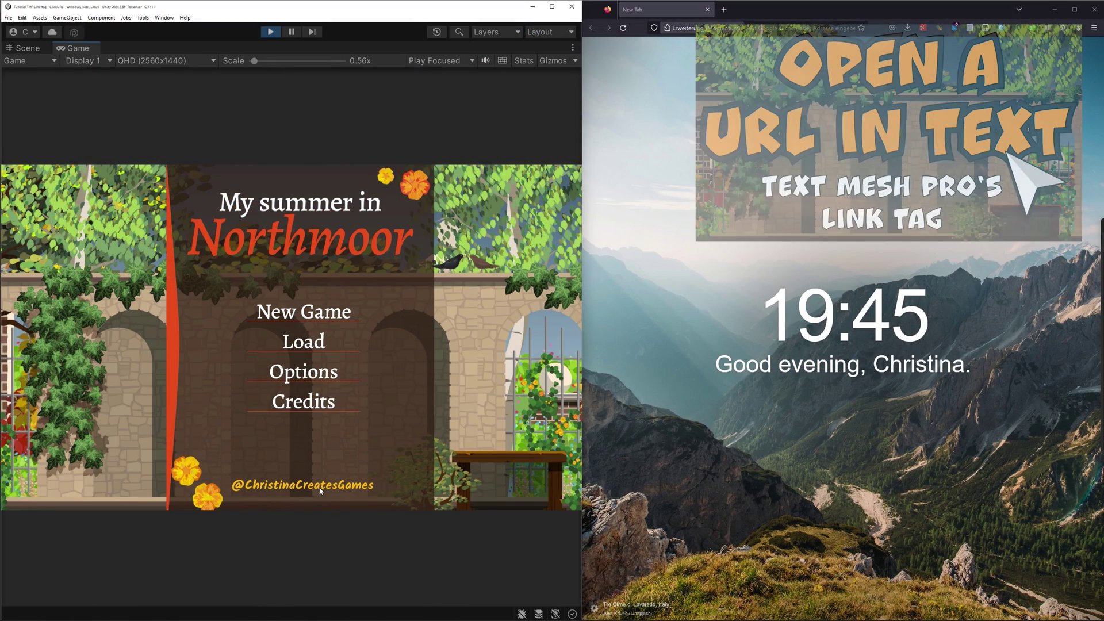
left_click(327, 490)
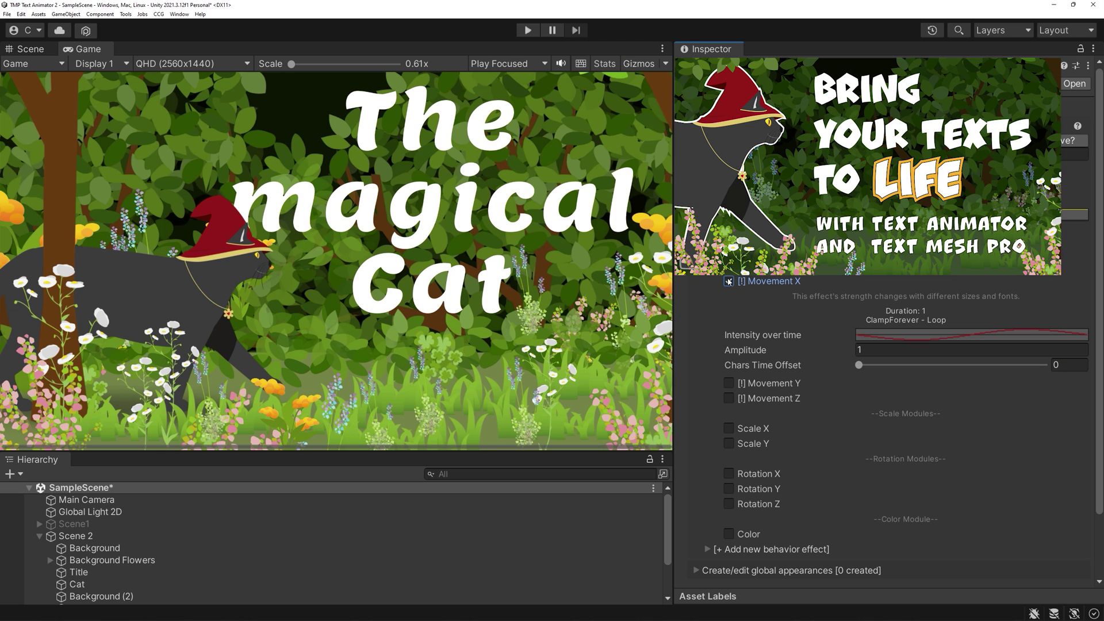
Step: Collapse Movement X and enable the Scale X module on the squeak effect
left_click(729, 282)
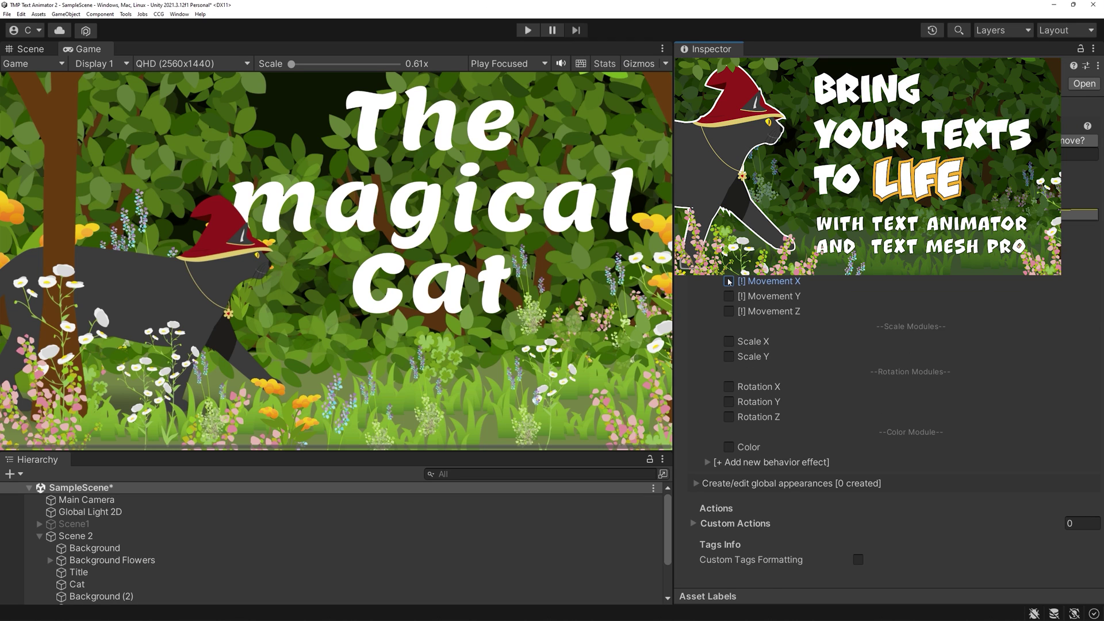
left_click(728, 342)
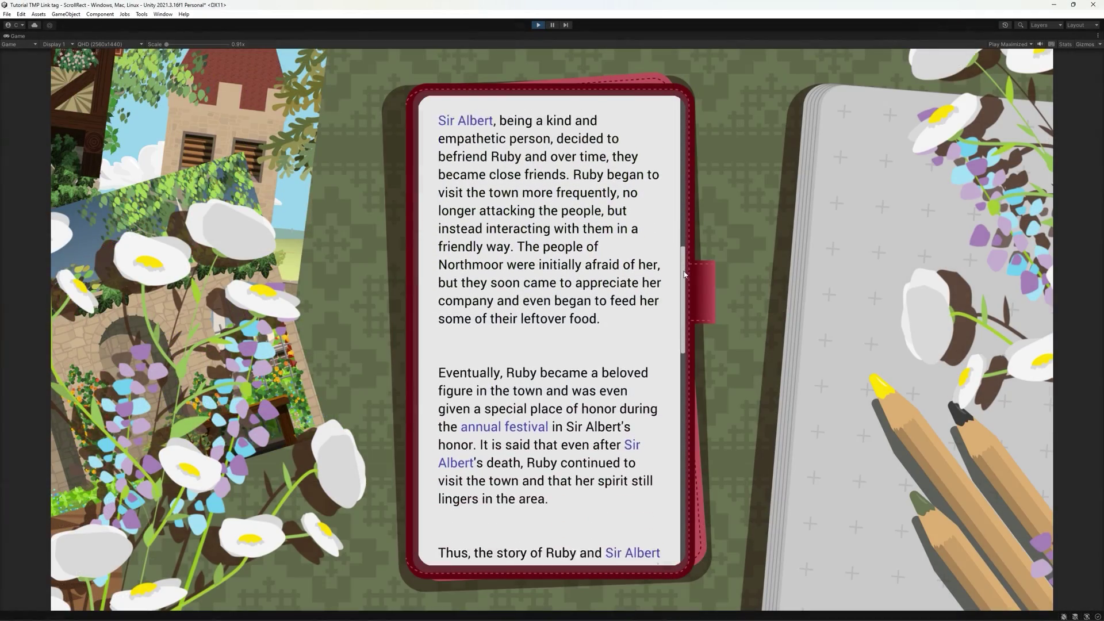
mouse_move(685, 274)
left_mouse_down()
mouse_move(687, 506)
mouse_move(703, 108)
left_mouse_up()
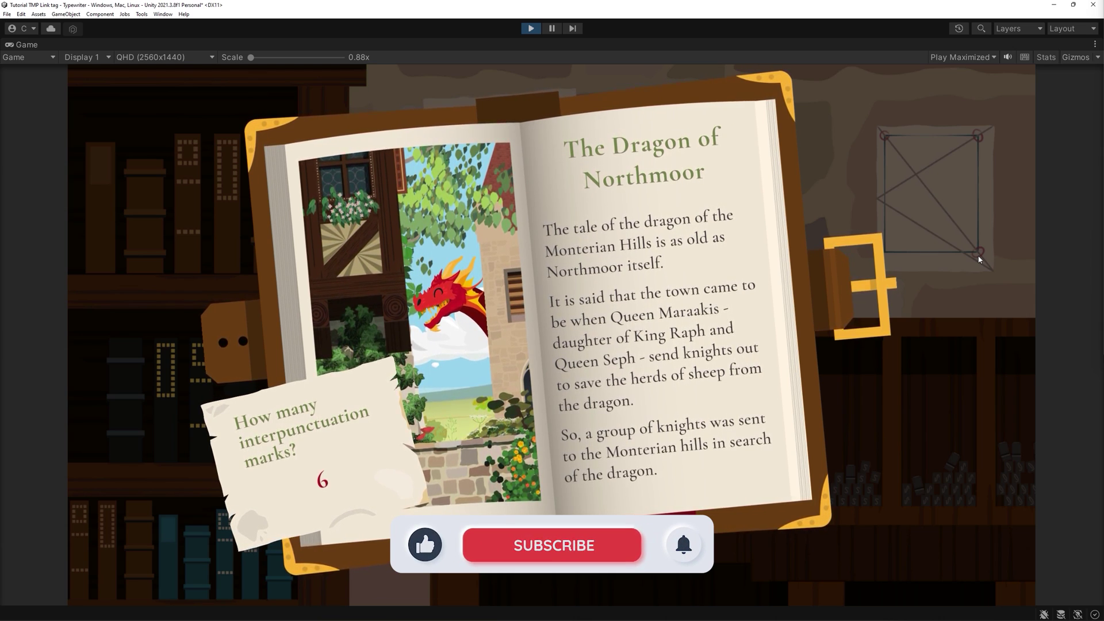
Step: Lower Max Visible Characters to 160 so the story stops at King Raph
mouse_move(438, 504)
left_mouse_down()
mouse_move(331, 508)
mouse_move(418, 510)
left_mouse_up()
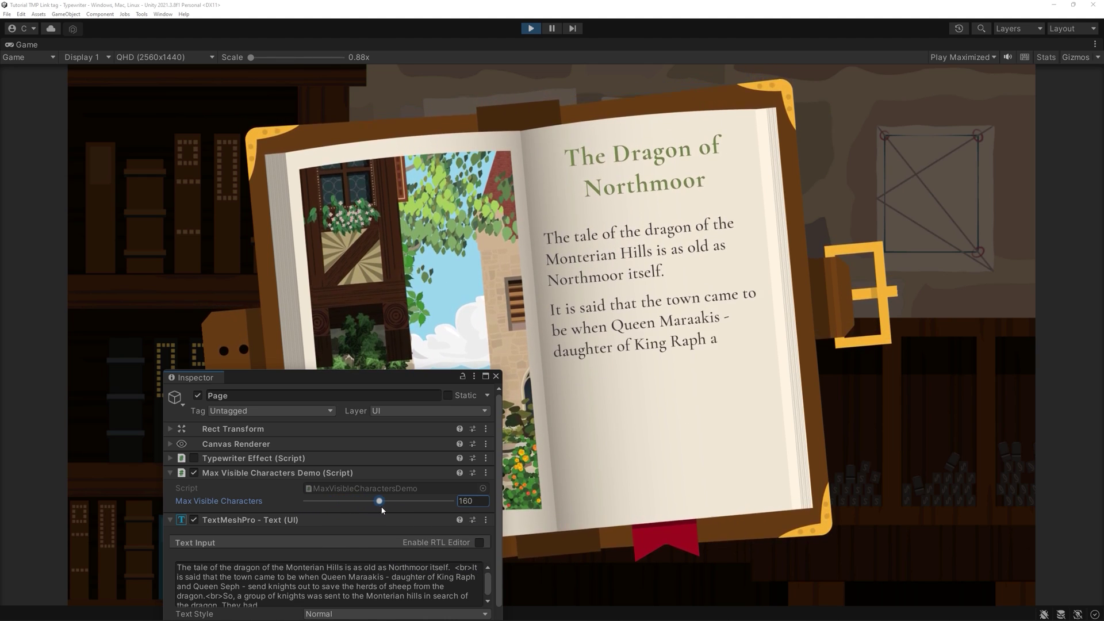